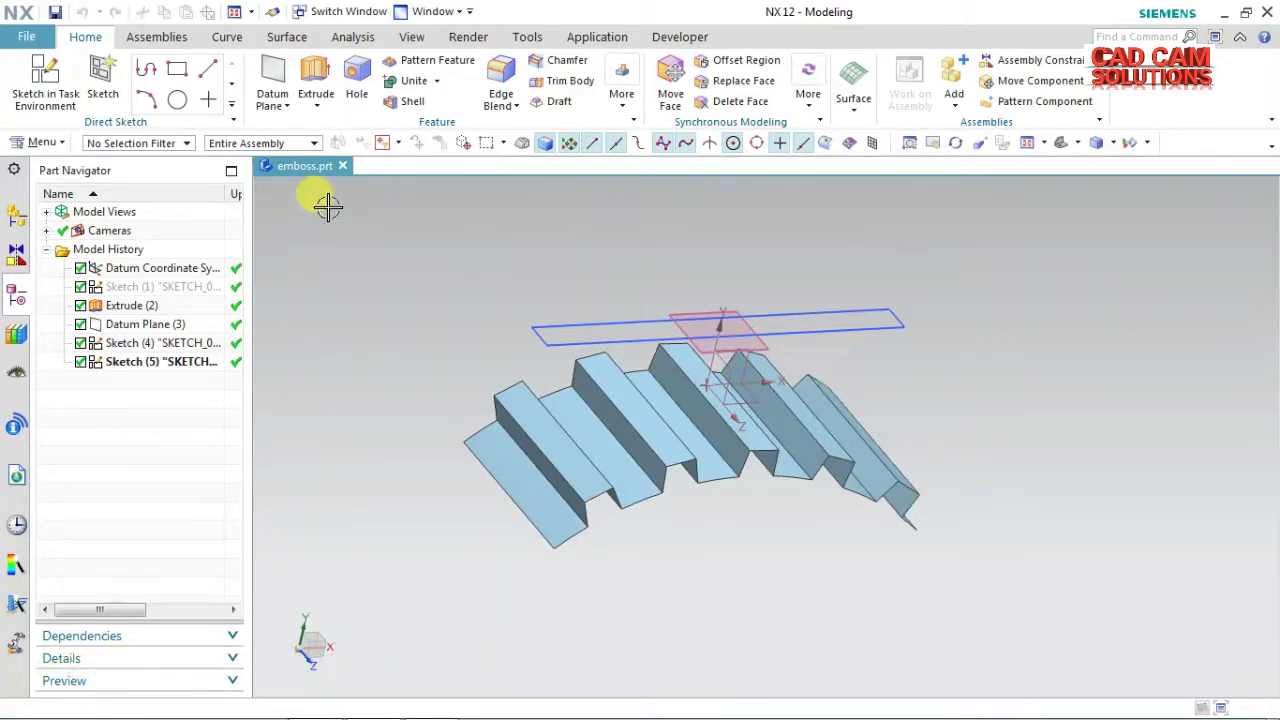
# Orbit the part and inspect Sketch (1) and Datum Plane (3).
pyautogui.click(55, 145)
pyautogui.moveTo(50, 234)
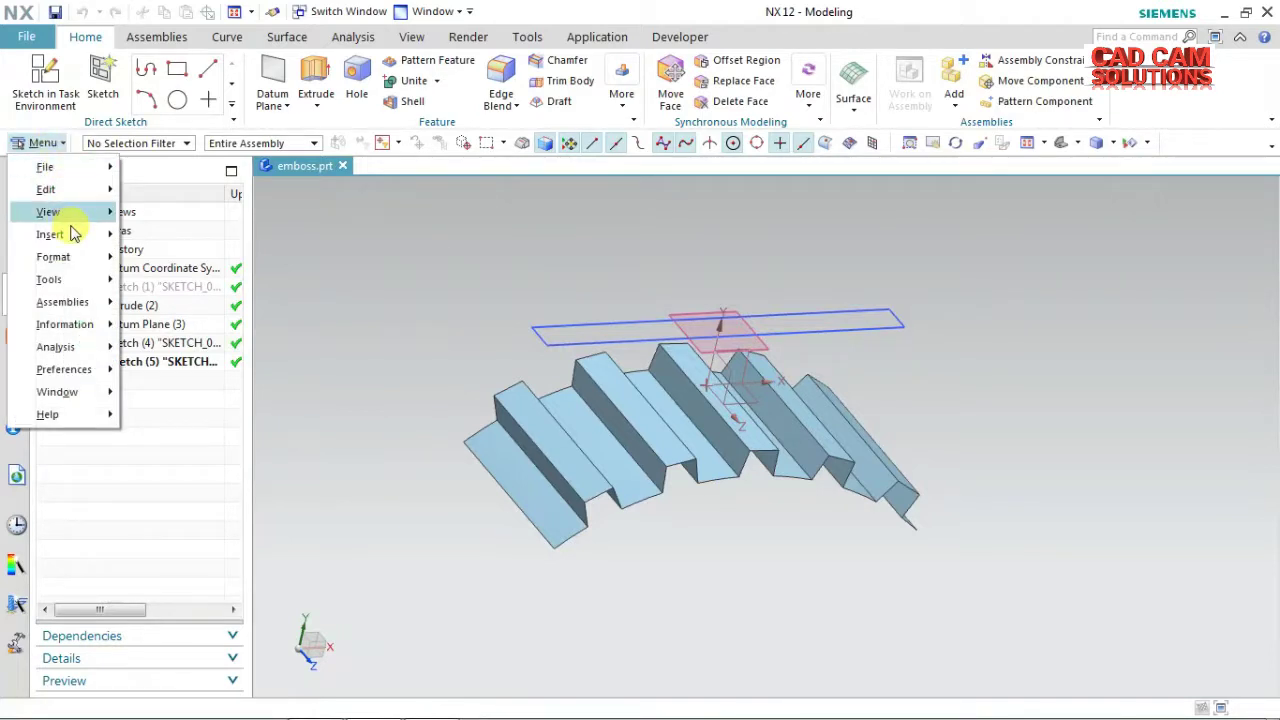
pyautogui.moveTo(183, 225)
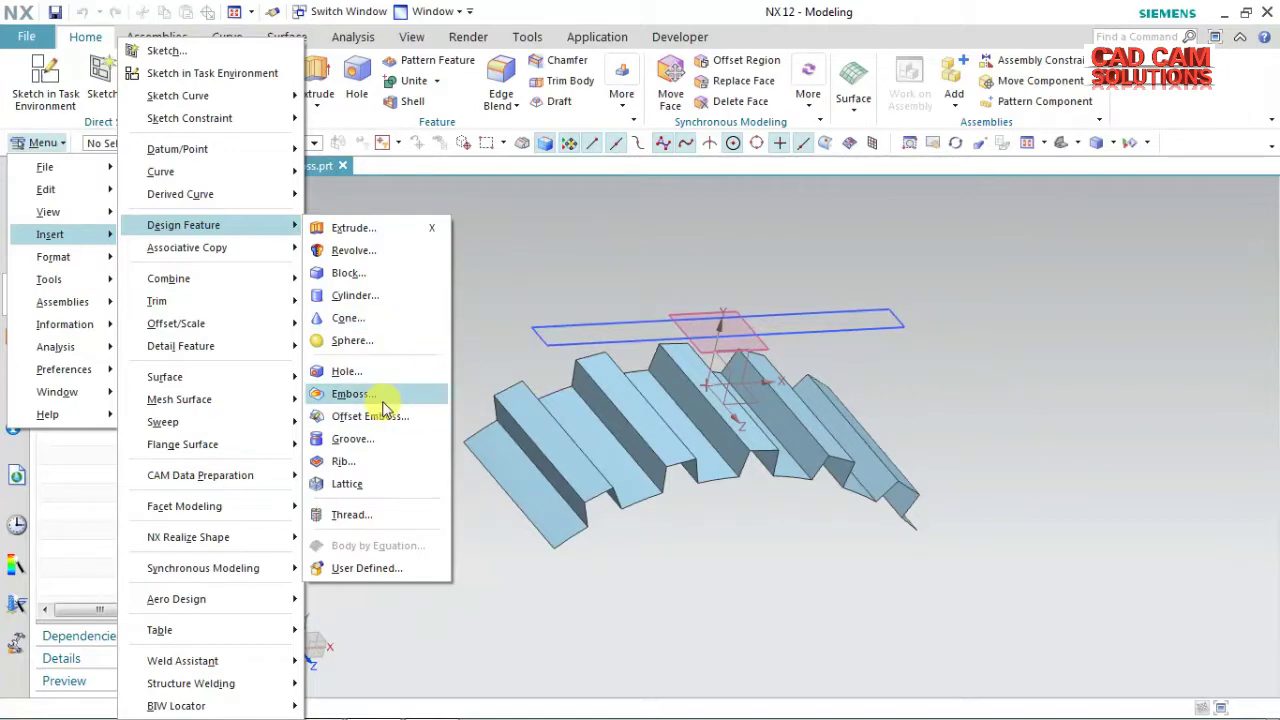
pyautogui.click(529, 273)
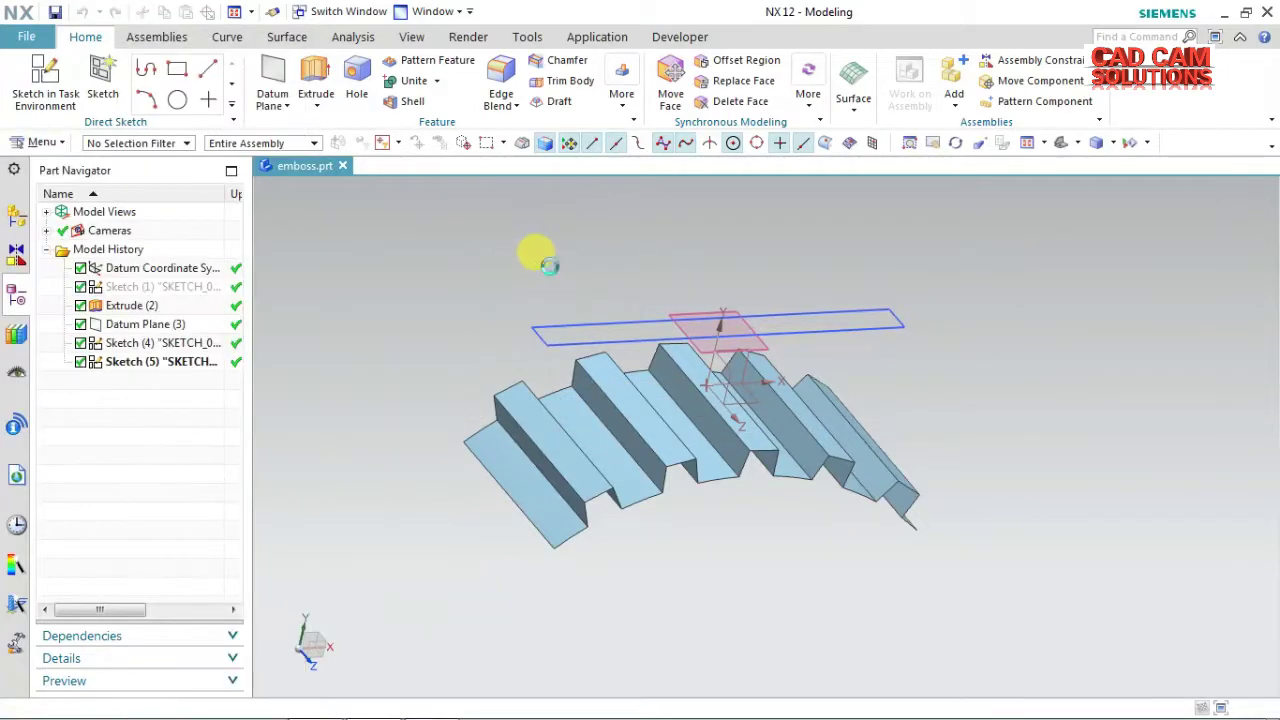
pyautogui.moveTo(963, 408)
pyautogui.mouseDown(button='middle')
pyautogui.moveTo(943, 380)
pyautogui.moveTo(956, 404)
pyautogui.mouseUp(button='middle')
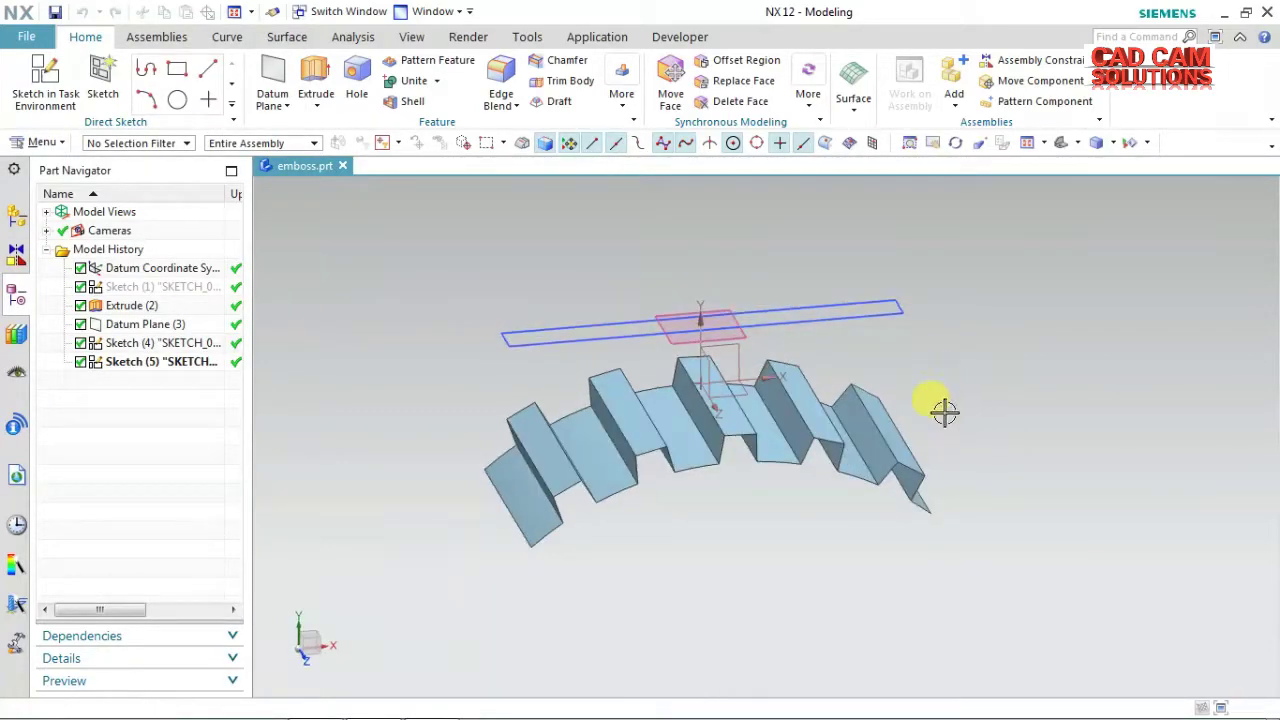
pyautogui.click(165, 287)
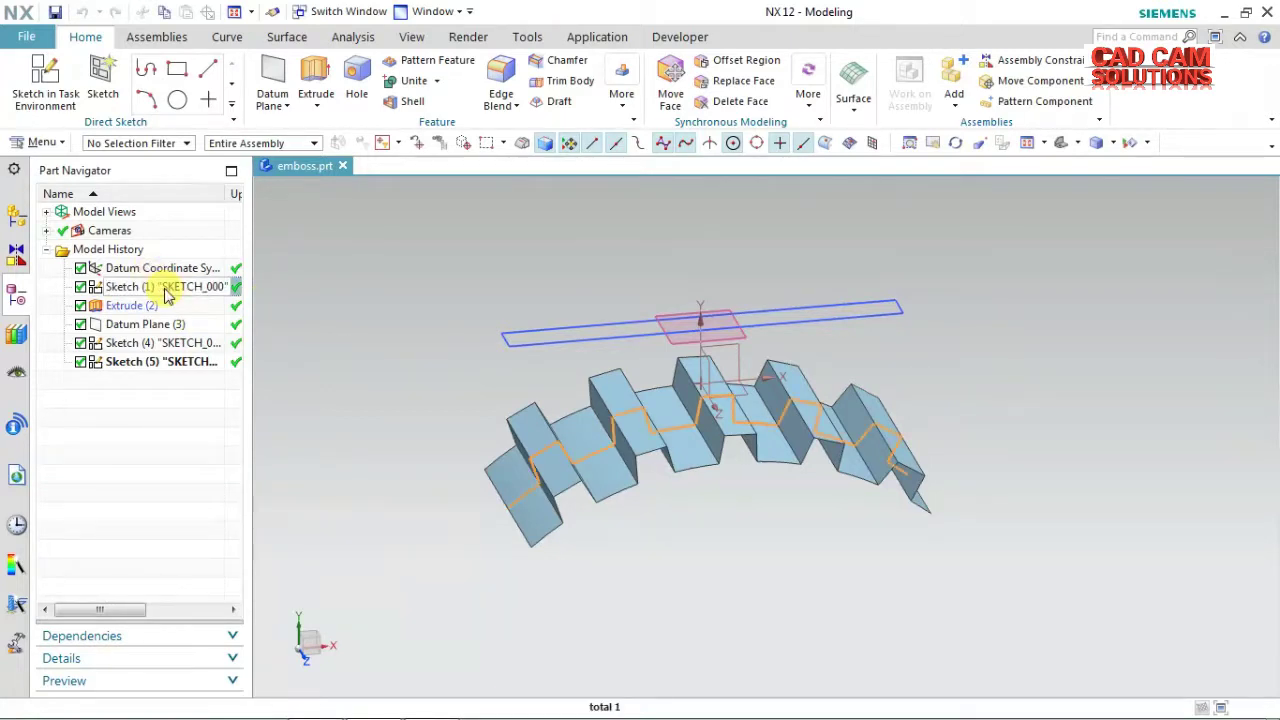
pyautogui.moveTo(371, 420)
pyautogui.mouseDown(button='middle')
pyautogui.moveTo(366, 386)
pyautogui.moveTo(380, 420)
pyautogui.mouseUp(button='middle')
pyautogui.click(140, 324)
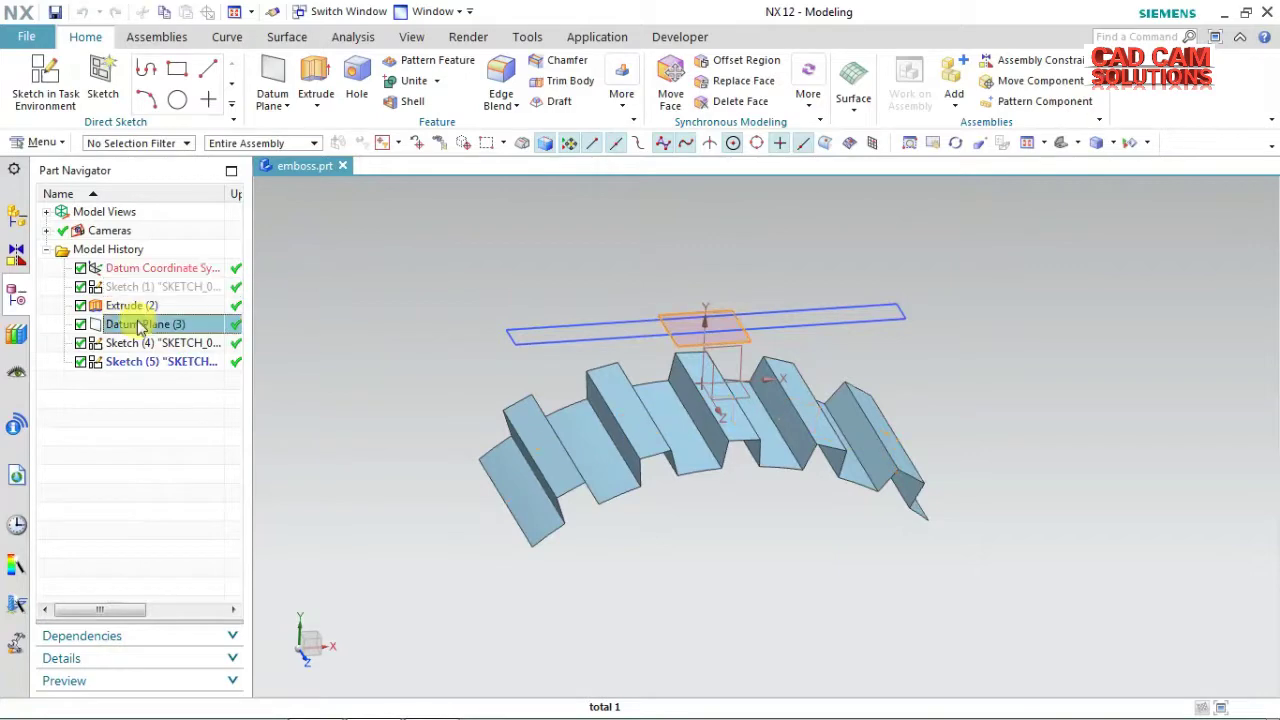
pyautogui.moveTo(706, 260)
pyautogui.mouseDown(button='middle')
pyautogui.moveTo(697, 309)
pyautogui.moveTo(714, 326)
pyautogui.moveTo(709, 274)
pyautogui.mouseUp(button='middle')
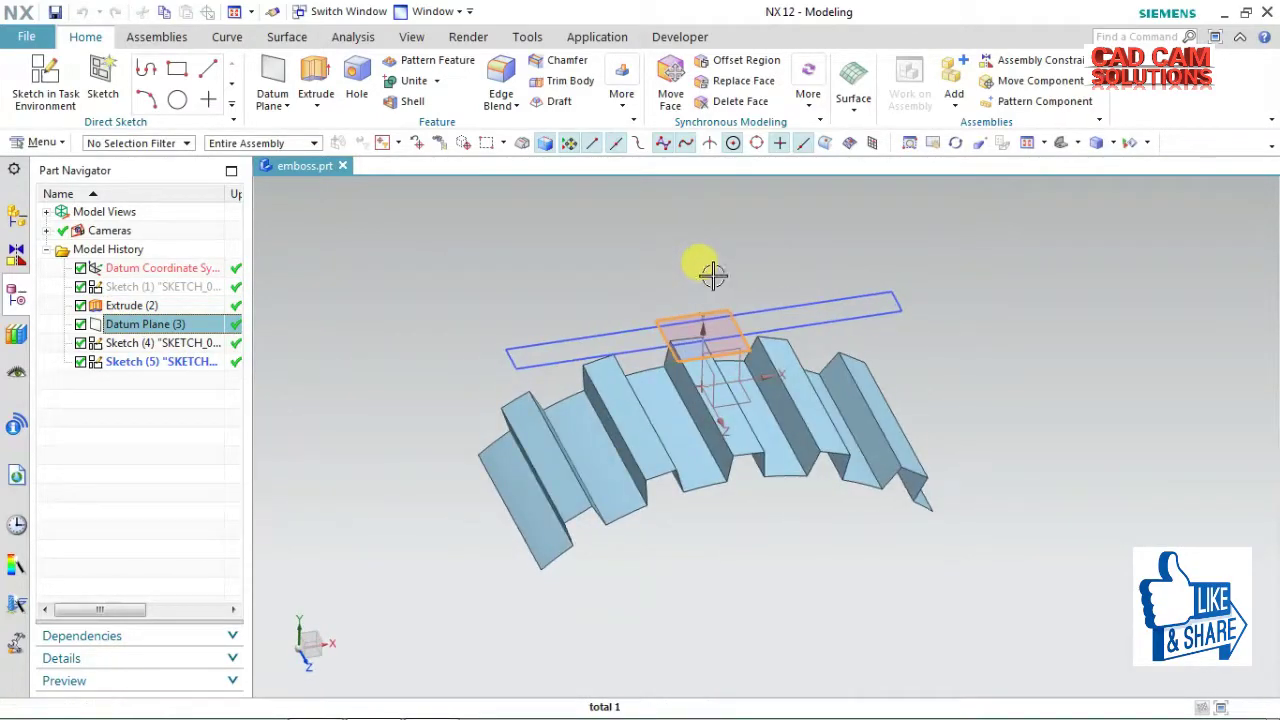
pyautogui.press('Escape')
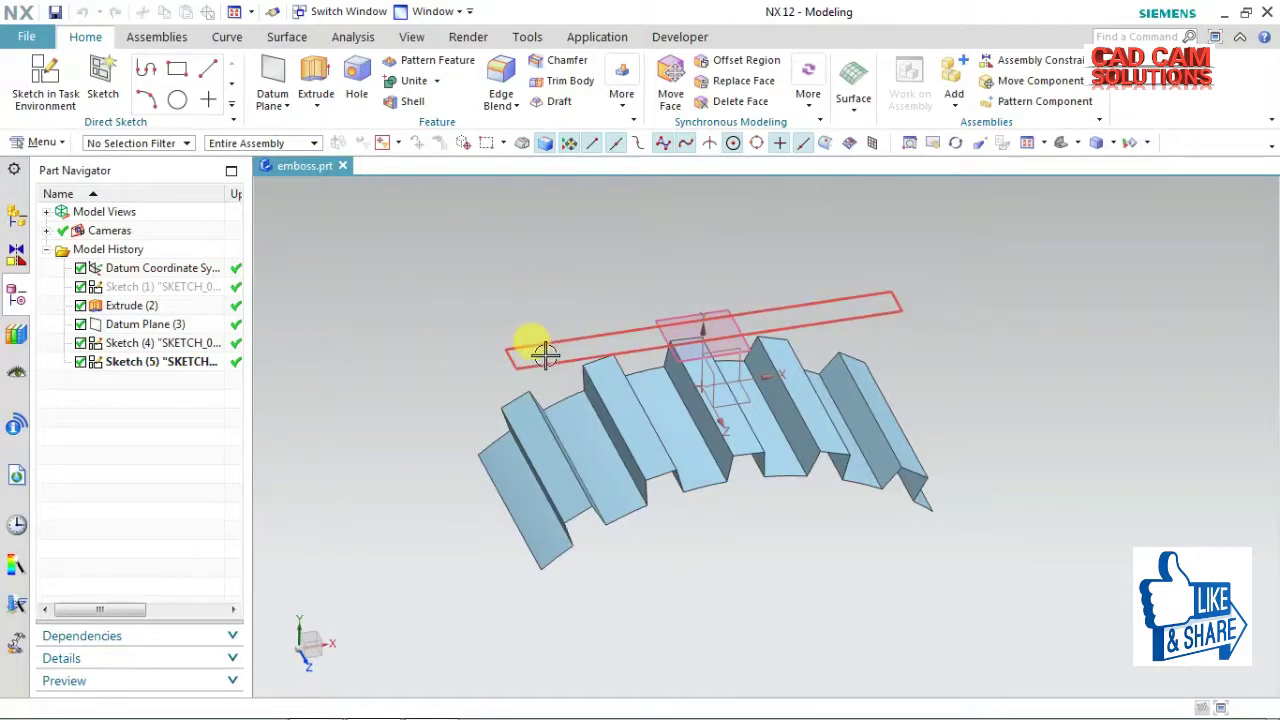
# Start an Emboss from Insert > Design Feature.
pyautogui.moveTo(528, 343); pyautogui.dragTo(514, 334, button='middle')
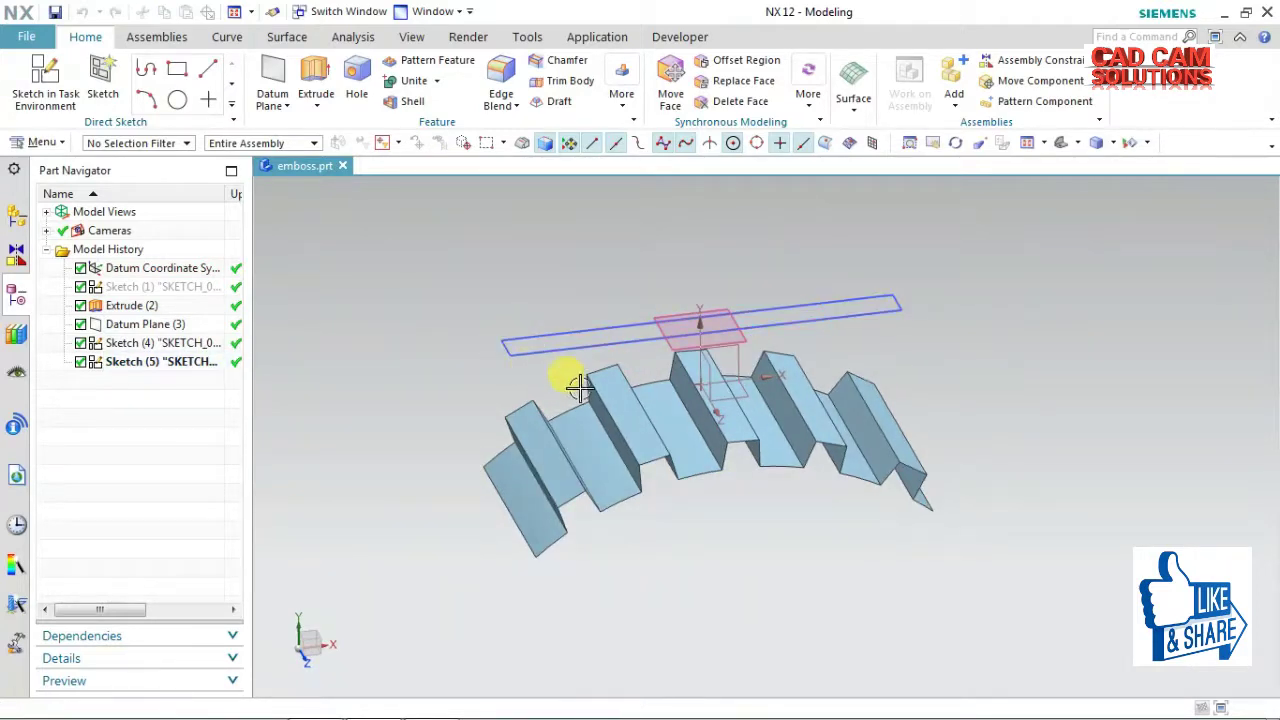
pyautogui.scroll(2, 718, 376)
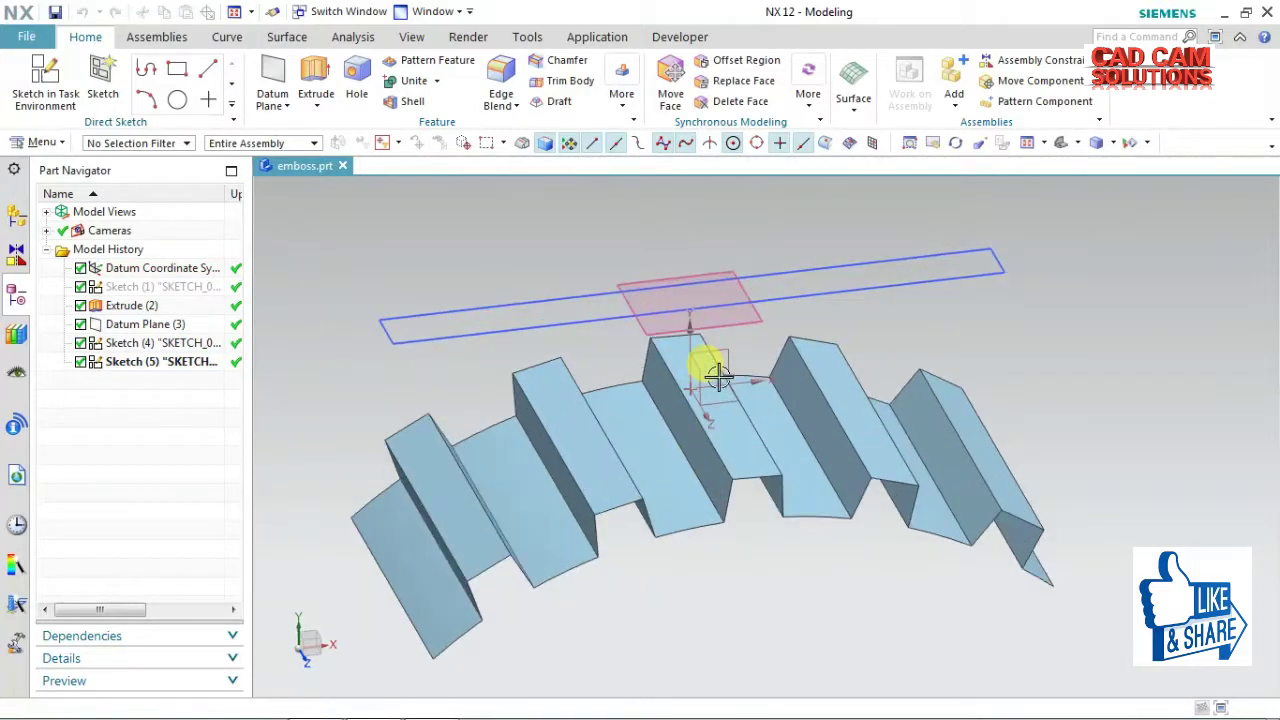
pyautogui.click(45, 143)
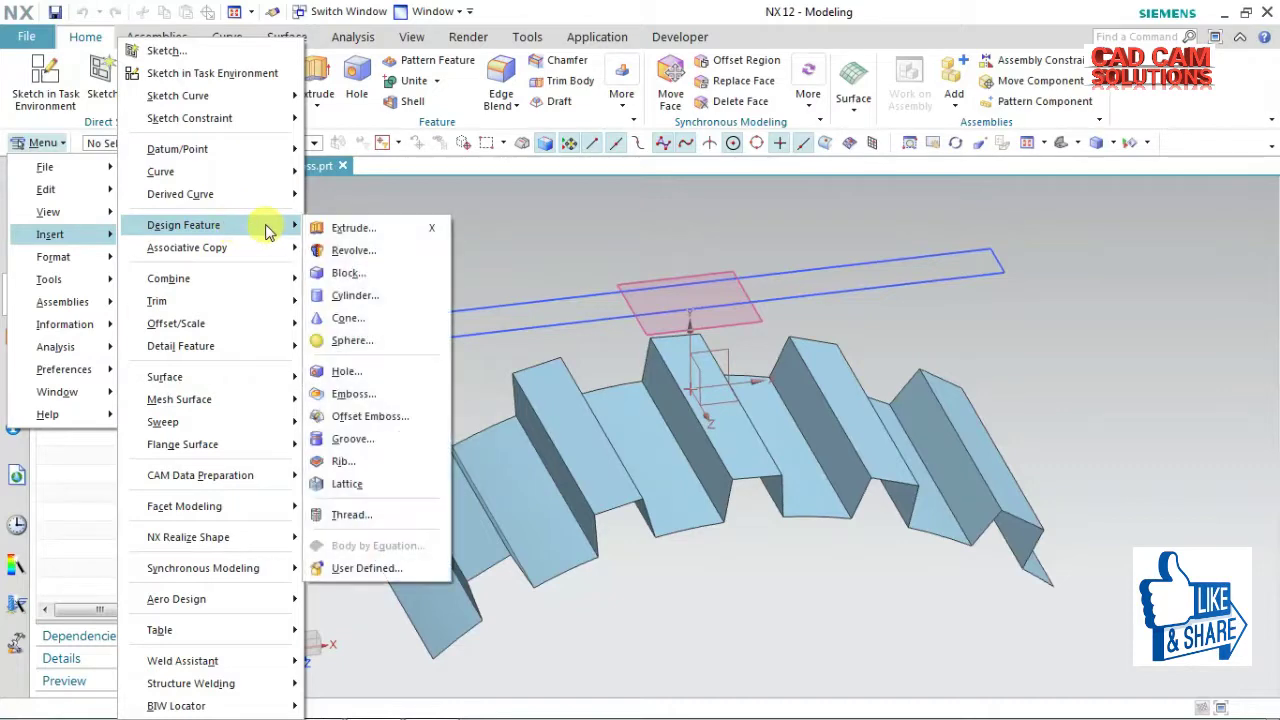
pyautogui.click(352, 395)
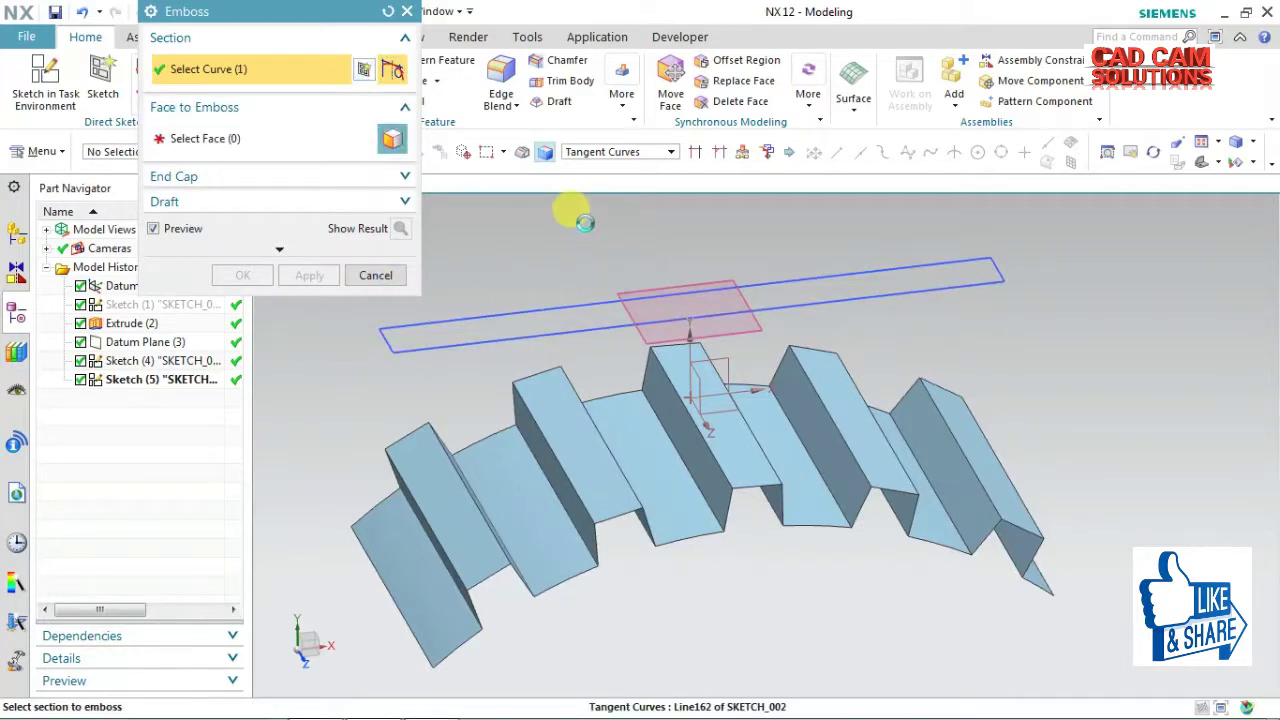
# Use the Connected Curves rule to take the four-line rectangular sketch as the emboss section.
pyautogui.click(615, 151)
pyautogui.click(617, 185)
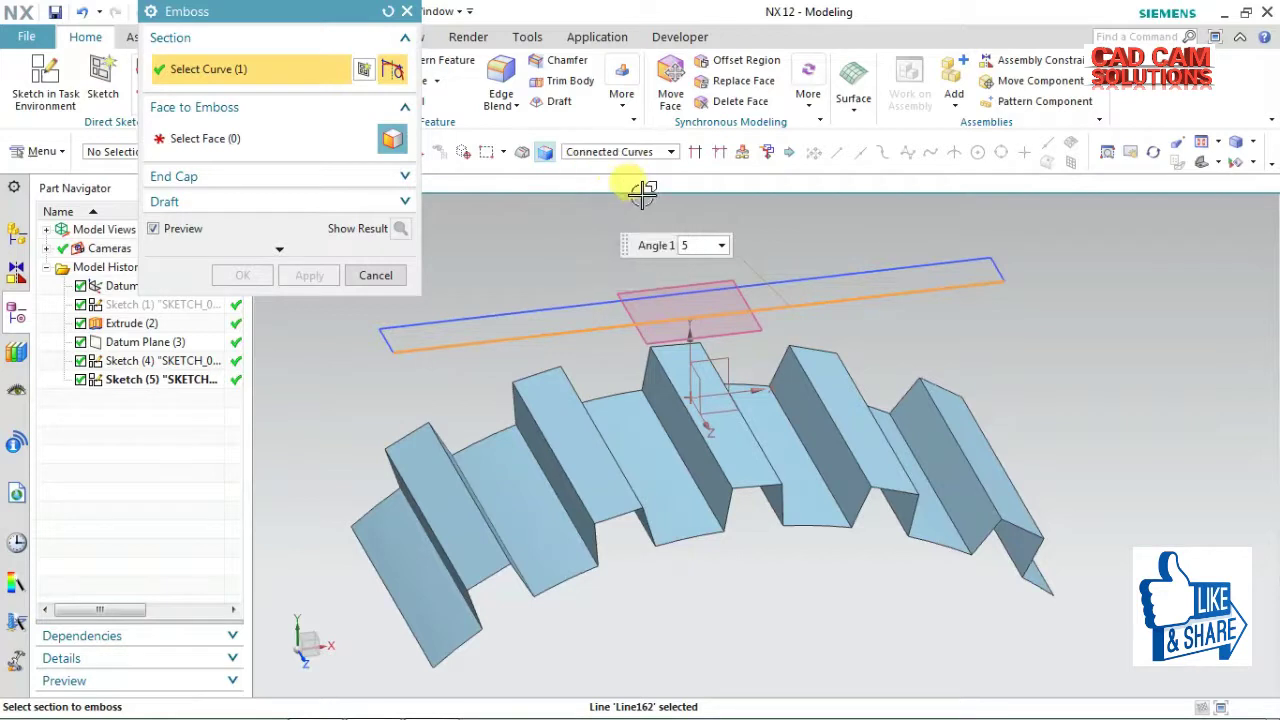
pyautogui.click(870, 244)
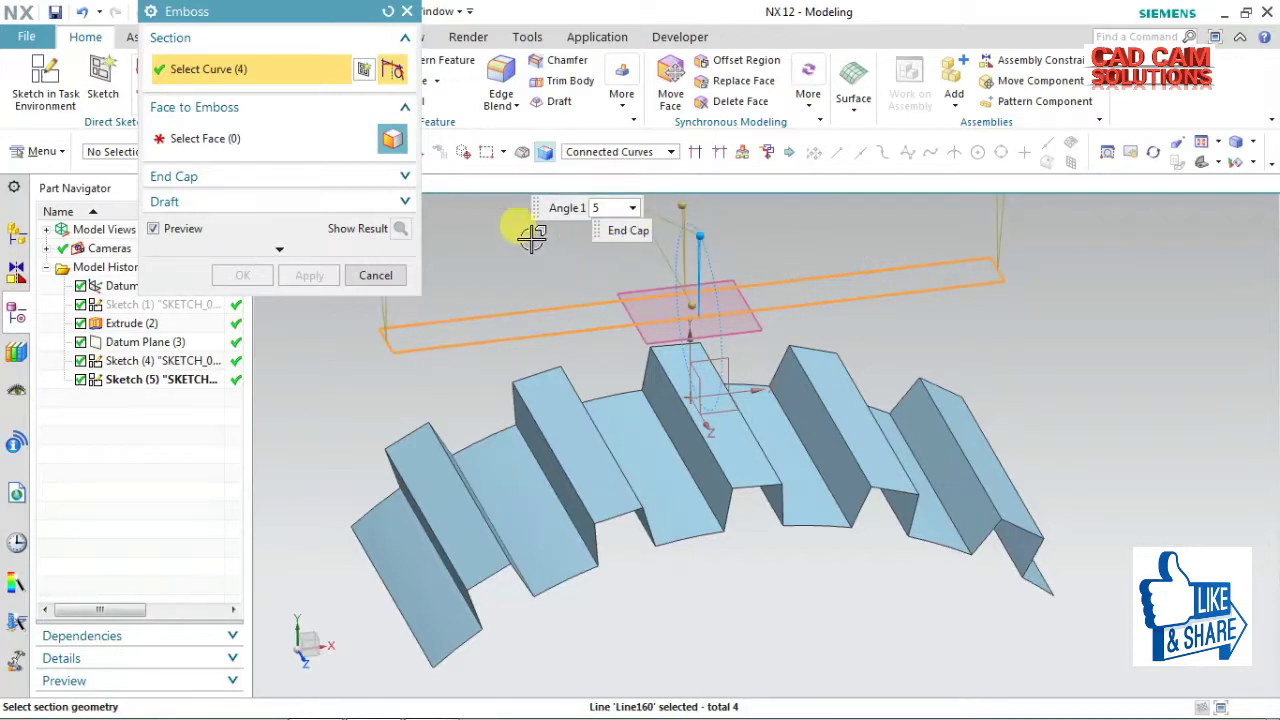
pyautogui.click(268, 140)
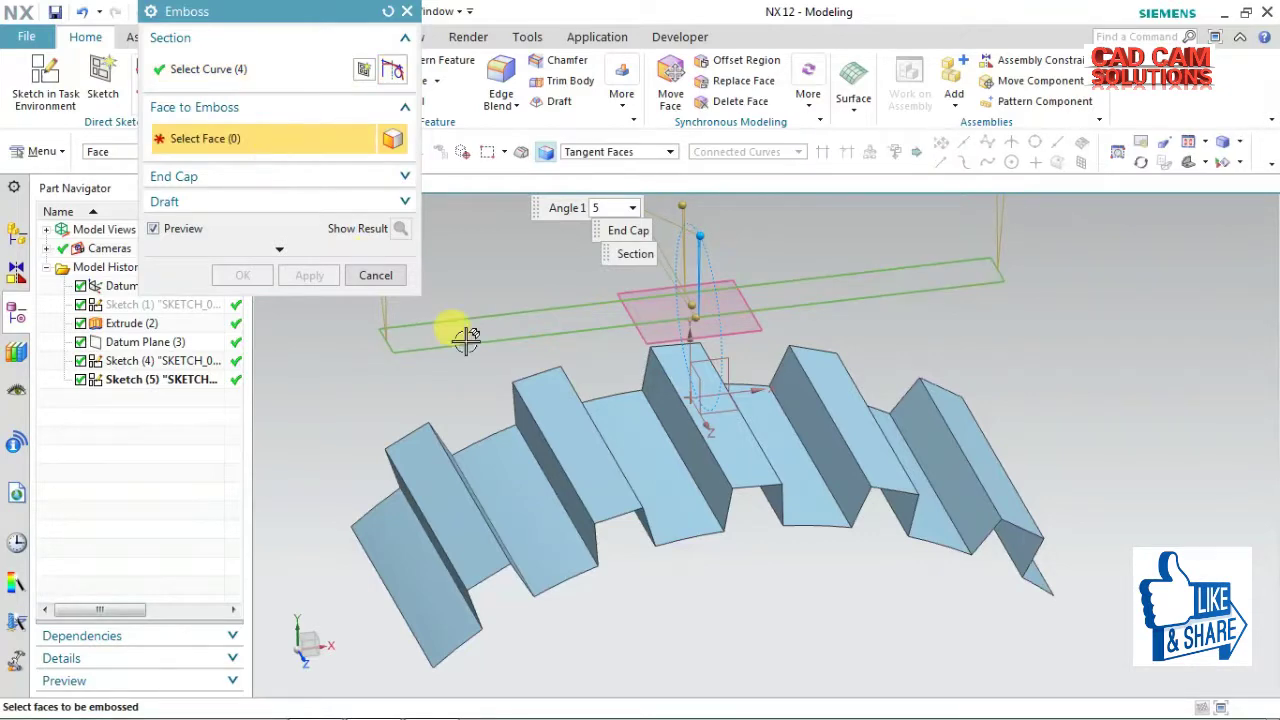
# Box-select all 21 faces of the corrugated part as faces to emboss.
pyautogui.moveTo(785, 567); pyautogui.dragTo(762, 541, button='middle')
pyautogui.moveTo(1077, 374); pyautogui.dragTo(375, 632)
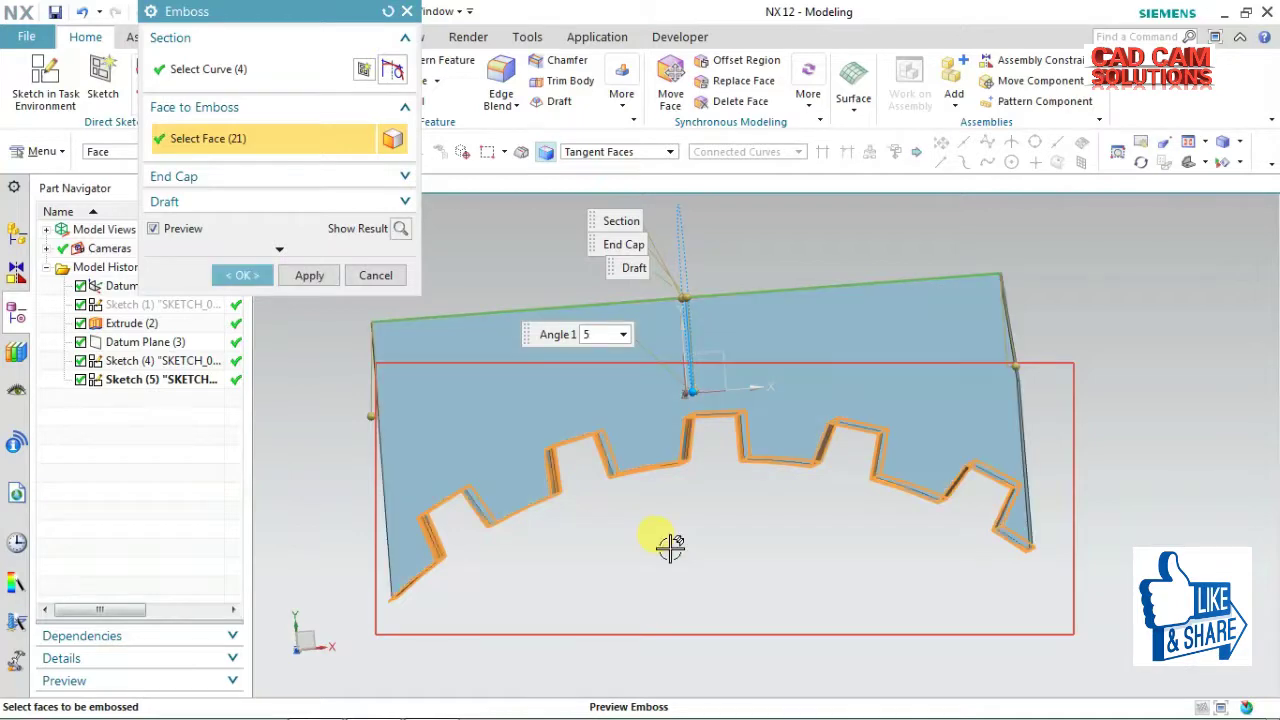
pyautogui.moveTo(686, 523)
pyautogui.mouseDown(button='middle')
pyautogui.moveTo(739, 581)
pyautogui.moveTo(886, 531)
pyautogui.mouseUp(button='middle')
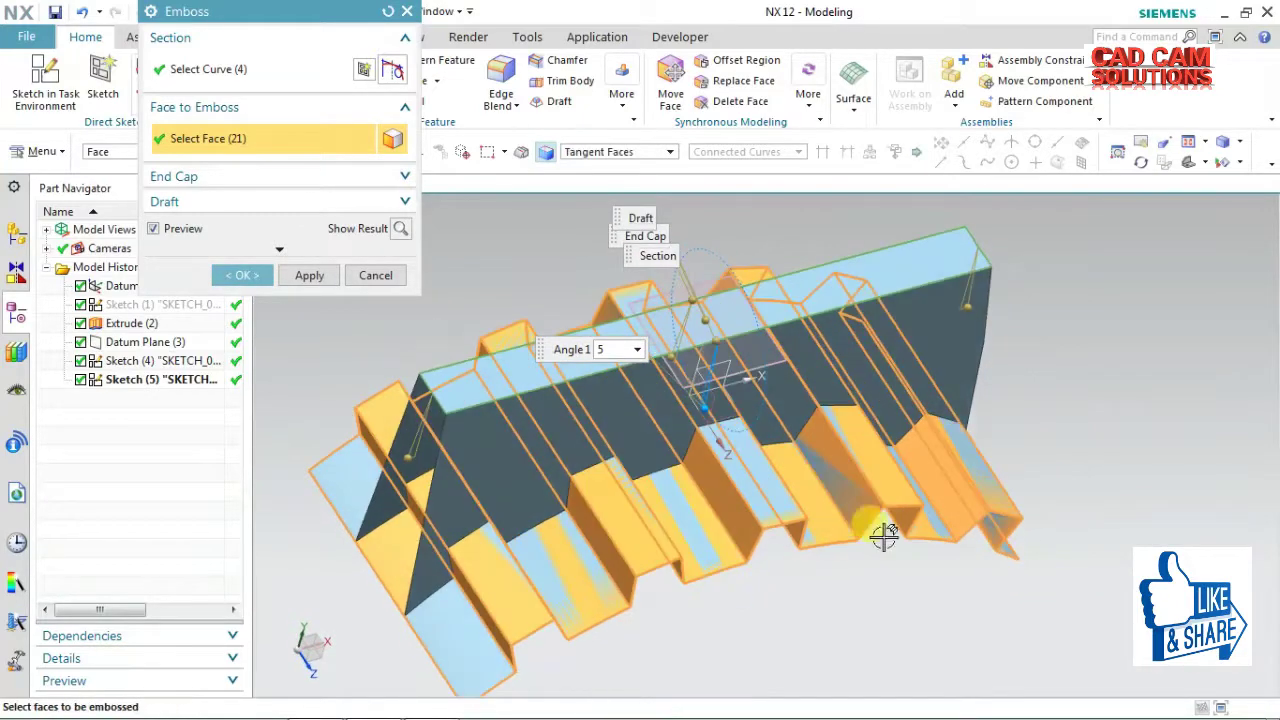
# Review the Draft options, set End Cap to Plane of Section, and preview the emboss result.
pyautogui.click(355, 205)
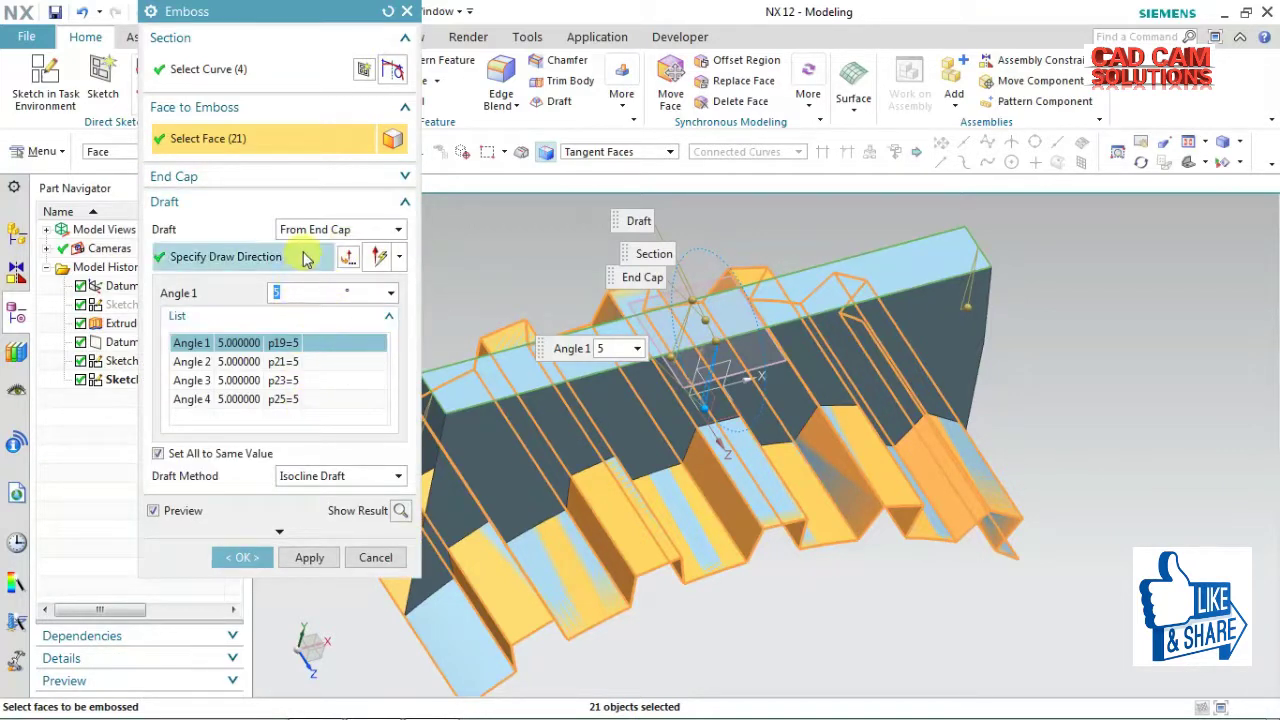
pyautogui.click(286, 200)
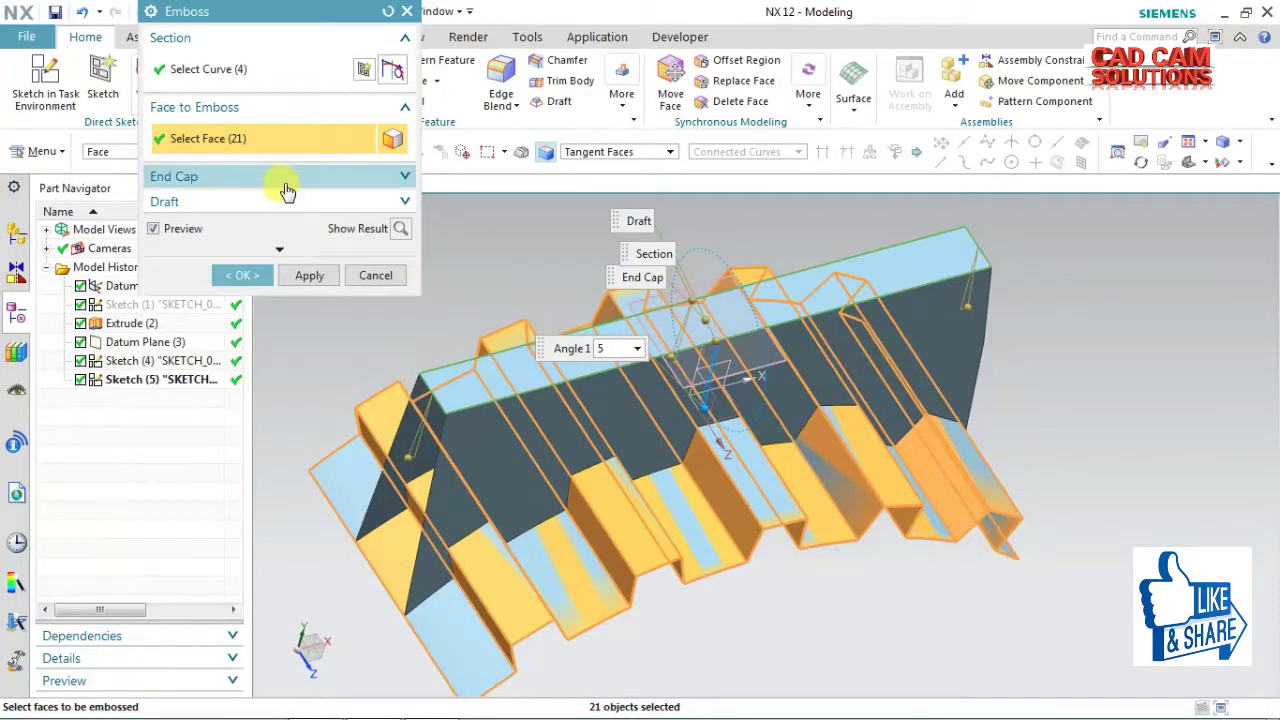
pyautogui.click(286, 180)
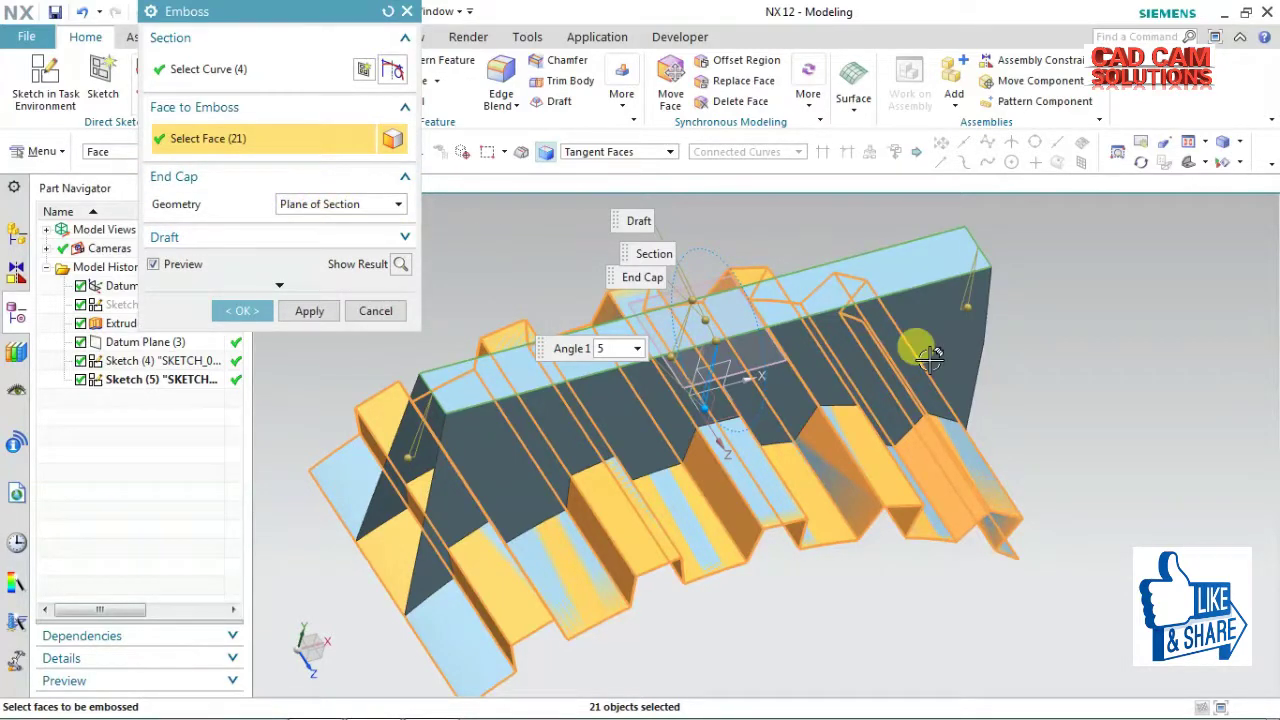
pyautogui.moveTo(1055, 373); pyautogui.dragTo(1043, 352, button='middle')
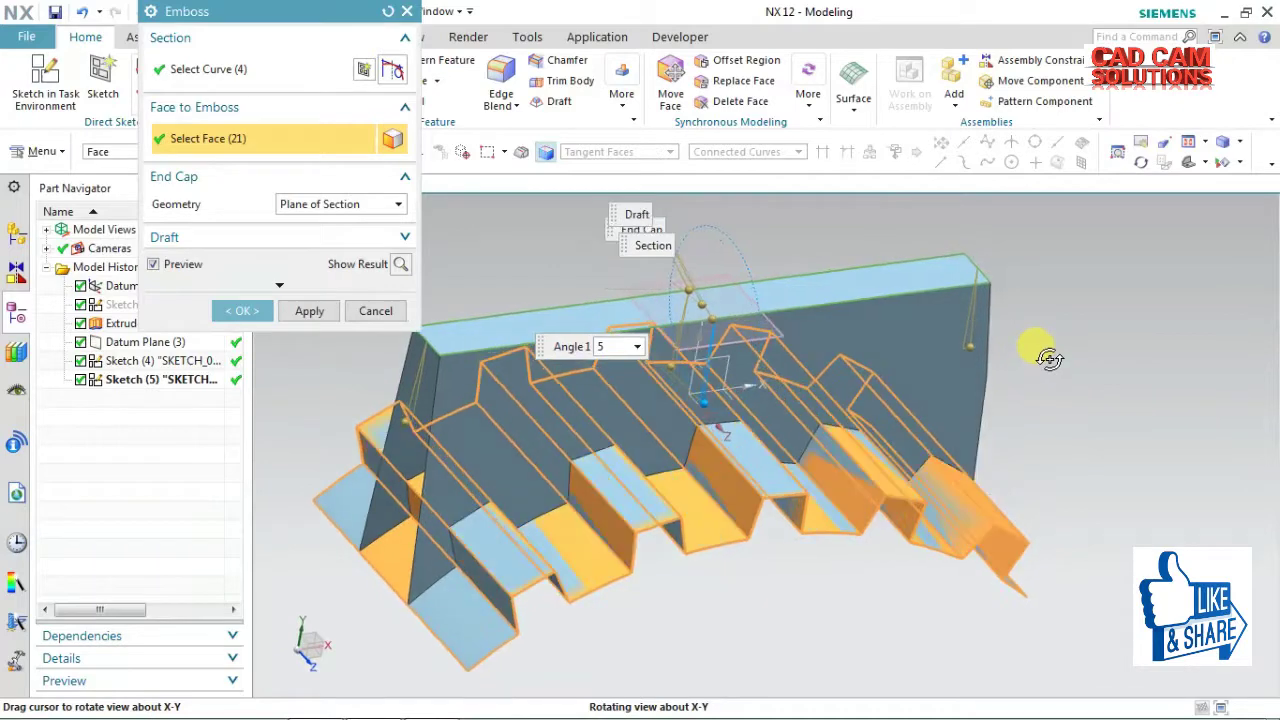
pyautogui.click(400, 264)
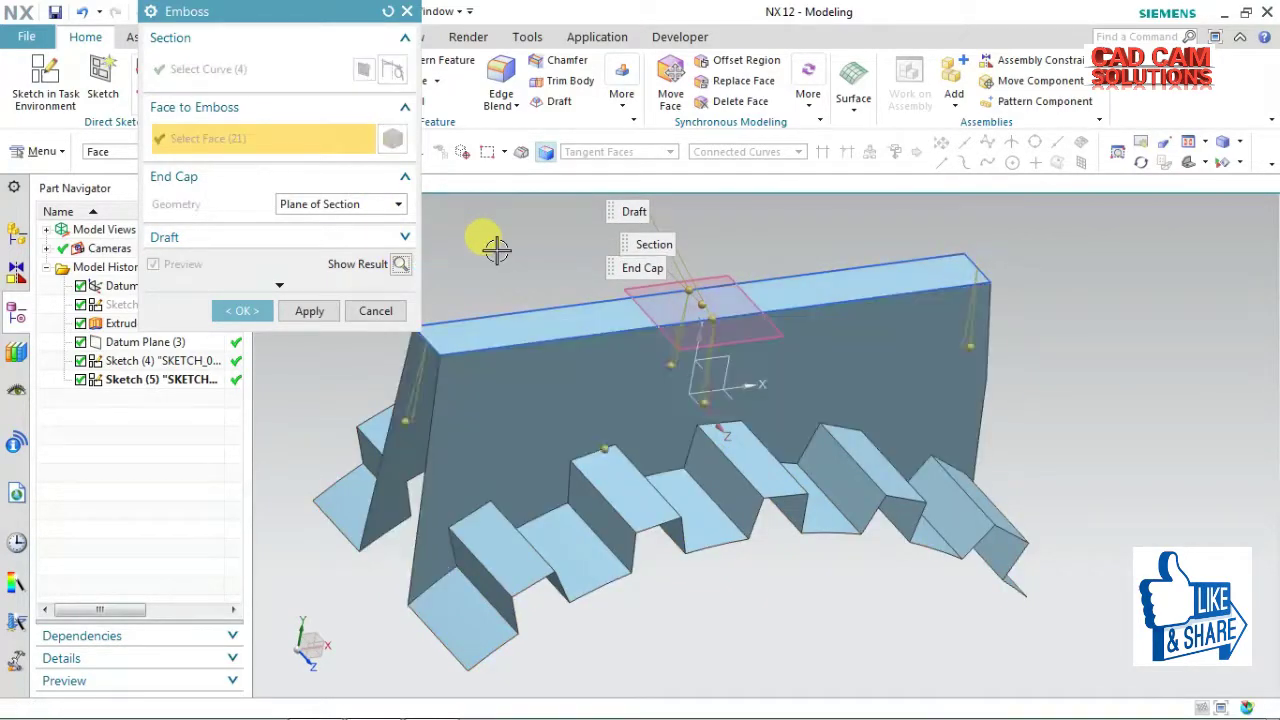
pyautogui.moveTo(506, 246)
pyautogui.mouseDown(button='middle')
pyautogui.moveTo(586, 214)
pyautogui.moveTo(537, 251)
pyautogui.mouseUp(button='middle')
pyautogui.click(400, 264)
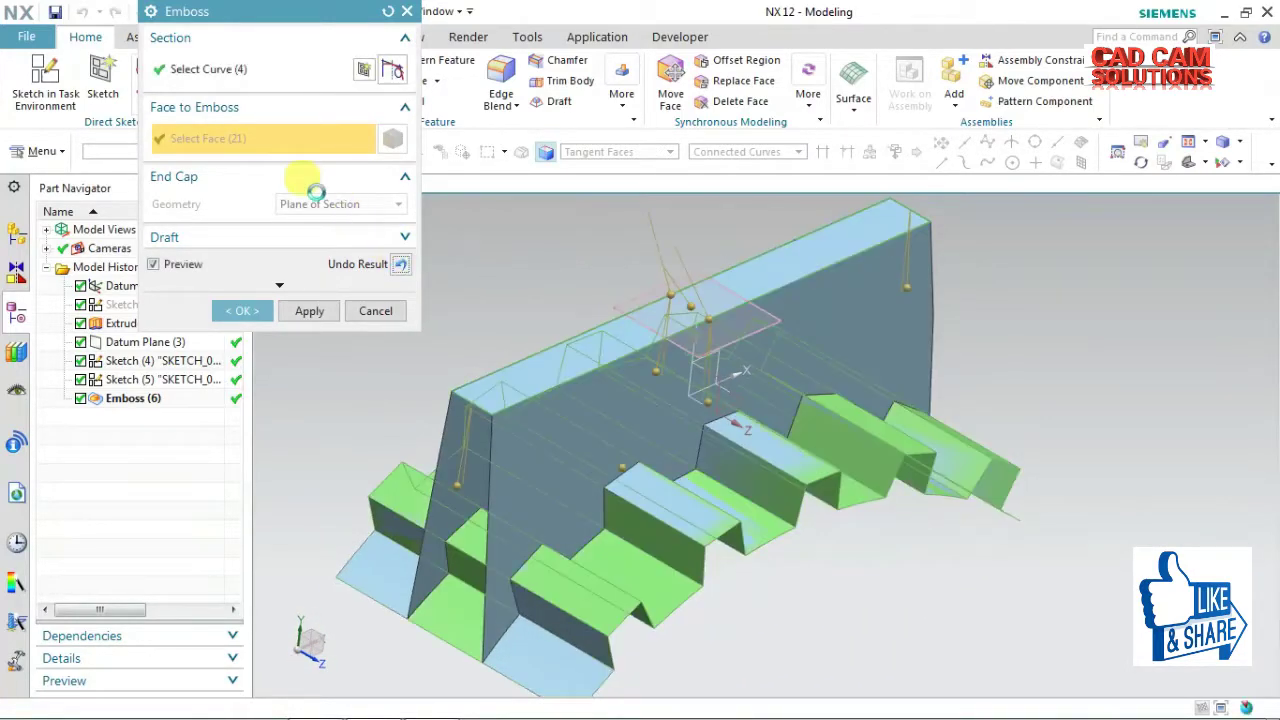
# Cap the emboss at the datum plane and check the computed result.
pyautogui.click(322, 204)
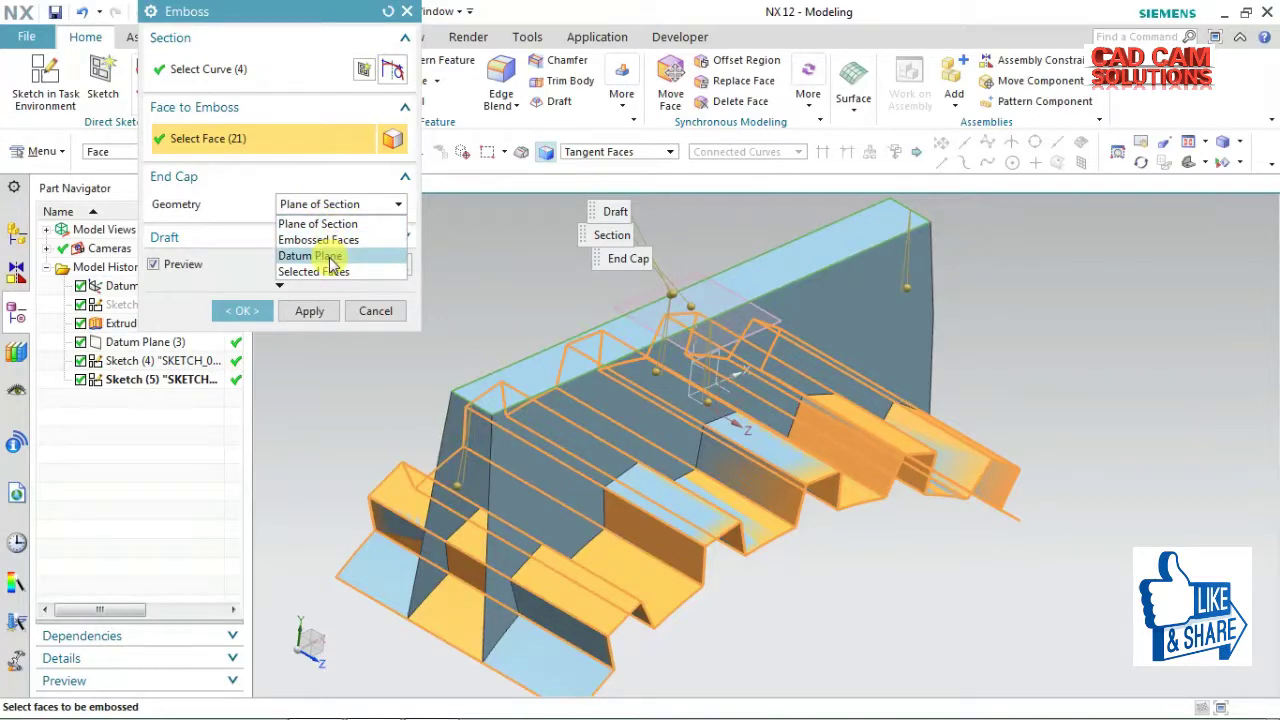
pyautogui.click(331, 262)
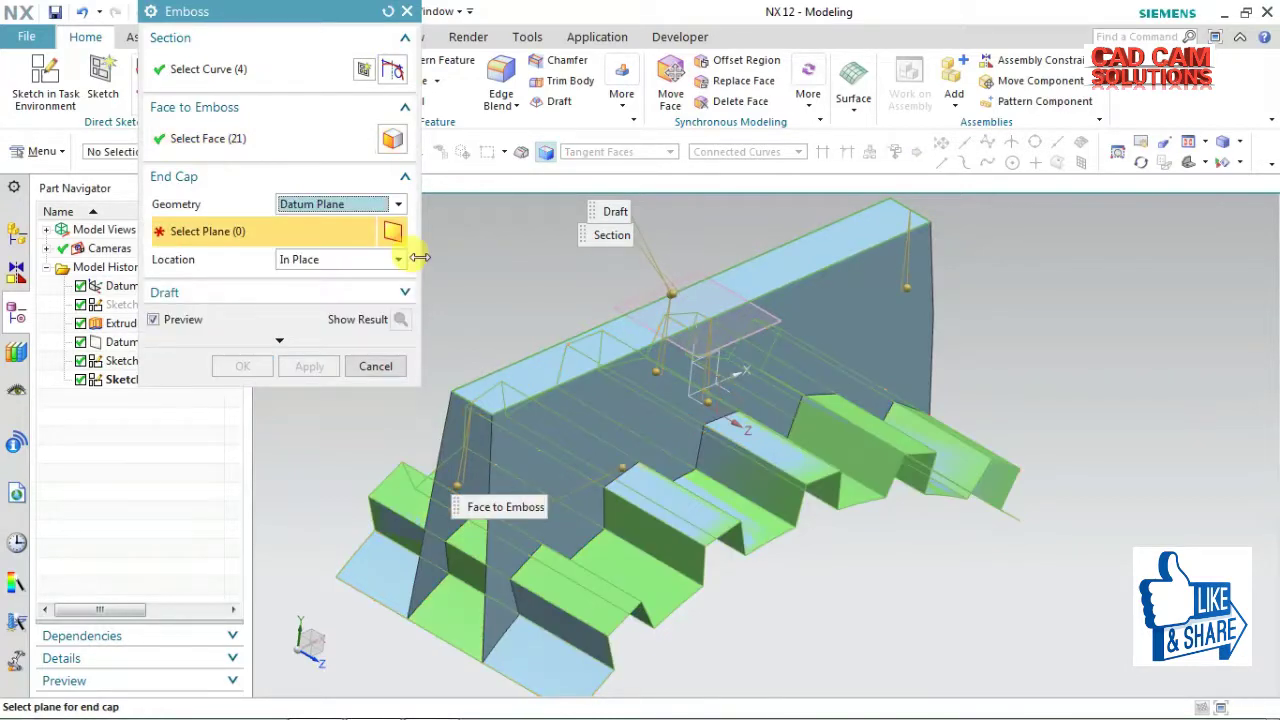
pyautogui.click(747, 398)
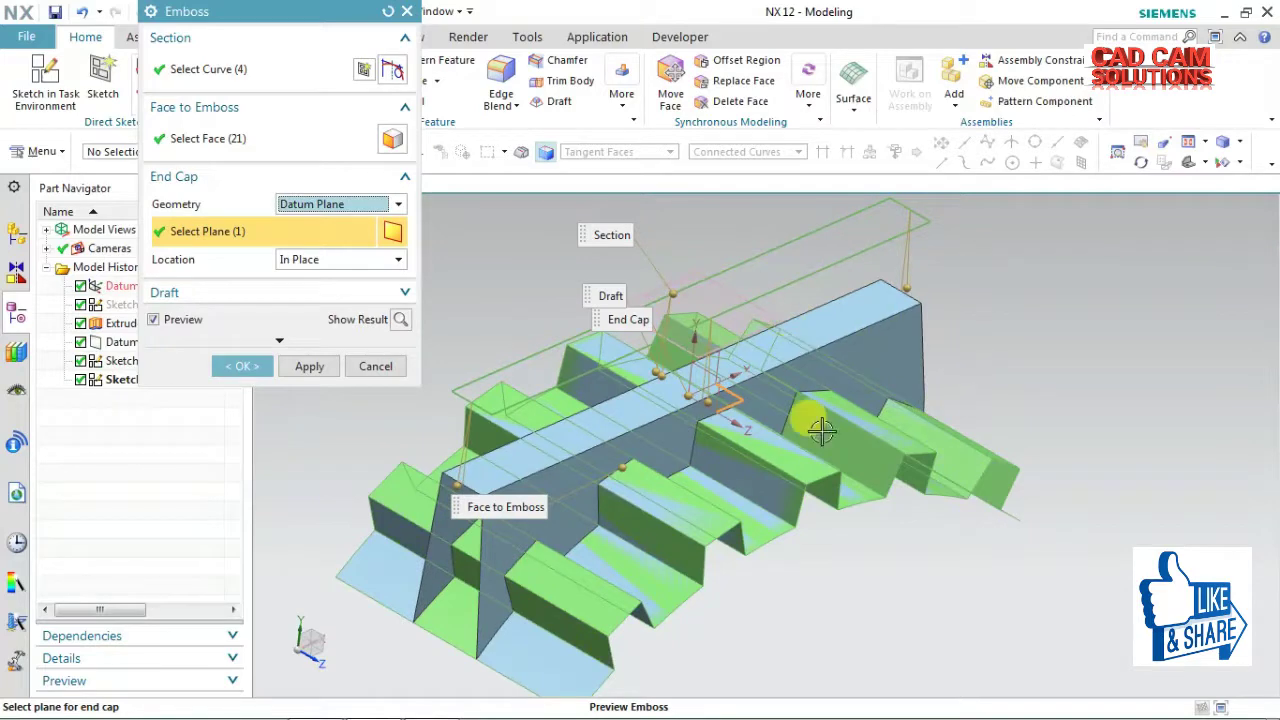
pyautogui.moveTo(865, 546)
pyautogui.mouseDown(button='middle')
pyautogui.moveTo(823, 521)
pyautogui.moveTo(803, 537)
pyautogui.moveTo(814, 457)
pyautogui.moveTo(822, 476)
pyautogui.mouseUp(button='middle')
pyautogui.click(400, 319)
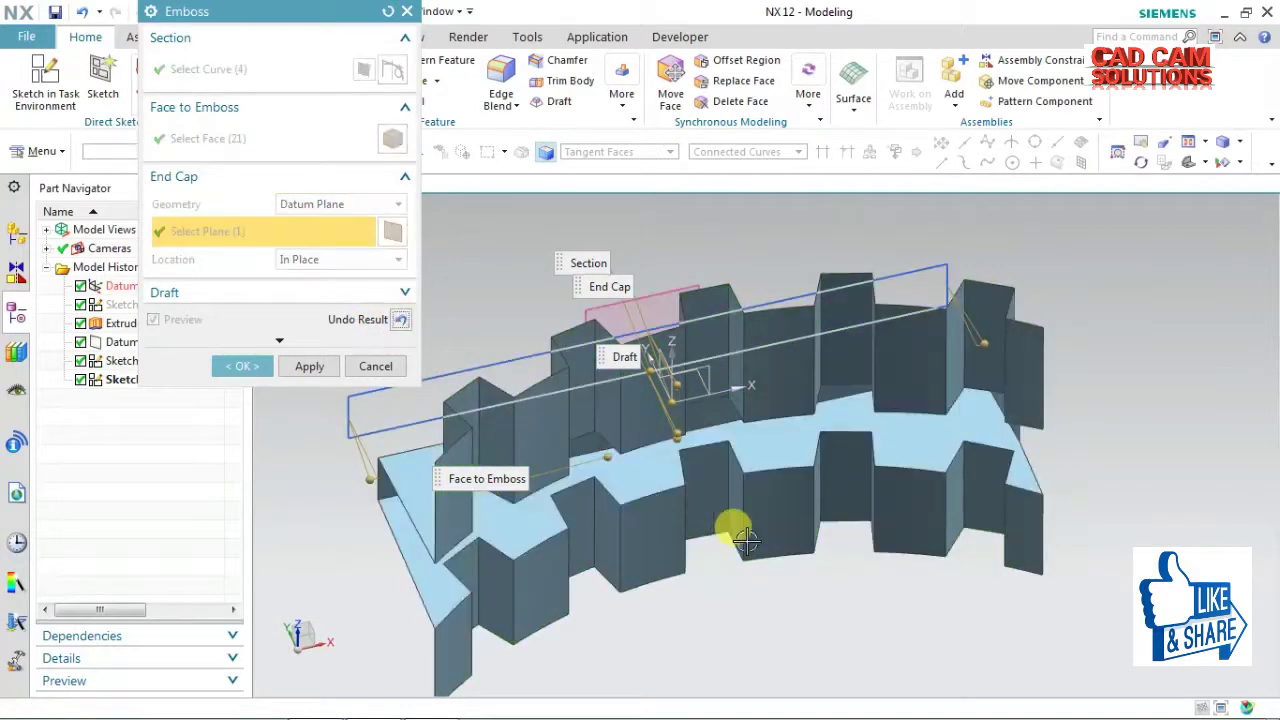
pyautogui.moveTo(829, 594)
pyautogui.mouseDown(button='middle')
pyautogui.moveTo(811, 534)
pyautogui.moveTo(792, 589)
pyautogui.moveTo(806, 651)
pyautogui.moveTo(820, 651)
pyautogui.mouseUp(button='middle')
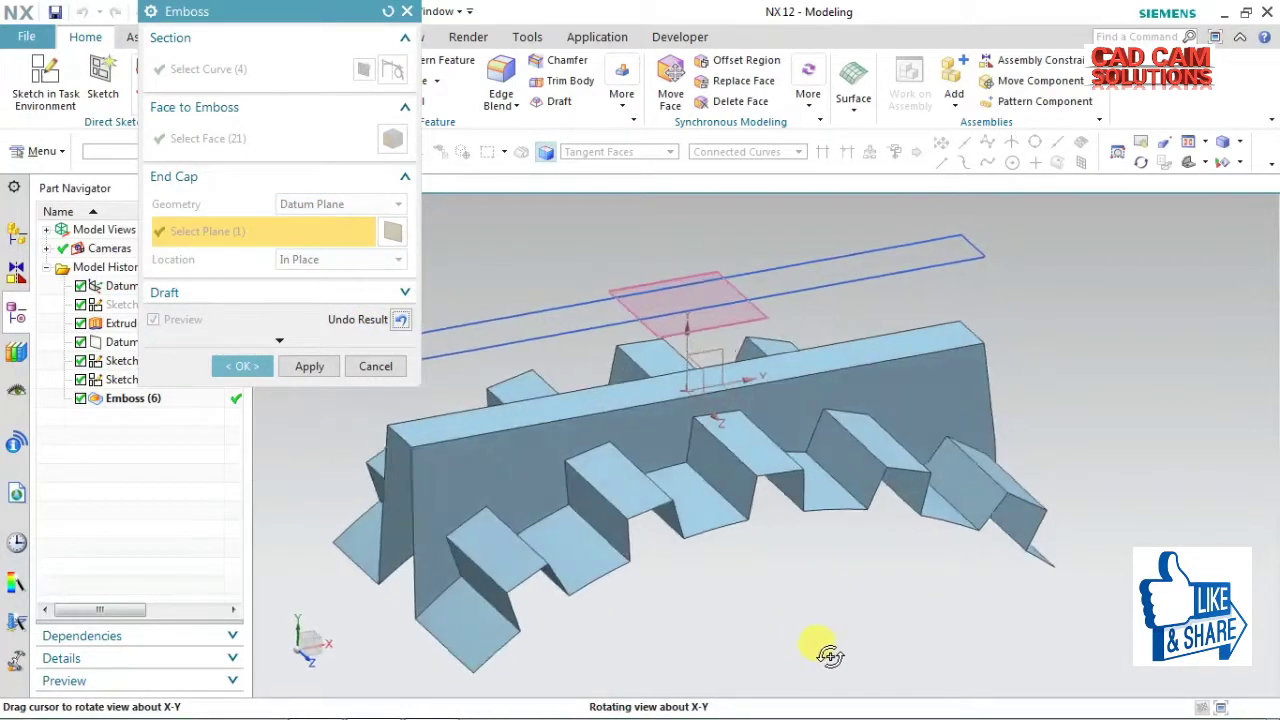
# Switch the end cap to Selected Faces, pick the end face, and verify the emboss.
pyautogui.click(400, 320)
pyautogui.click(318, 206)
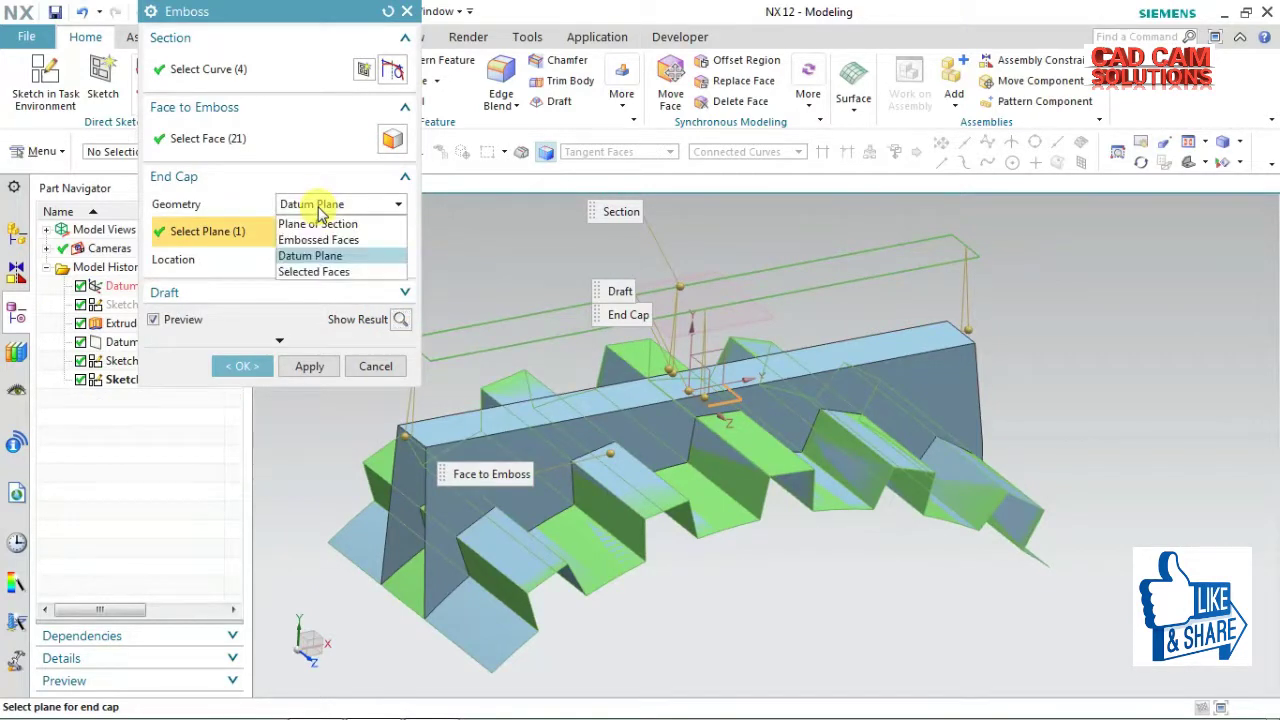
pyautogui.click(314, 271)
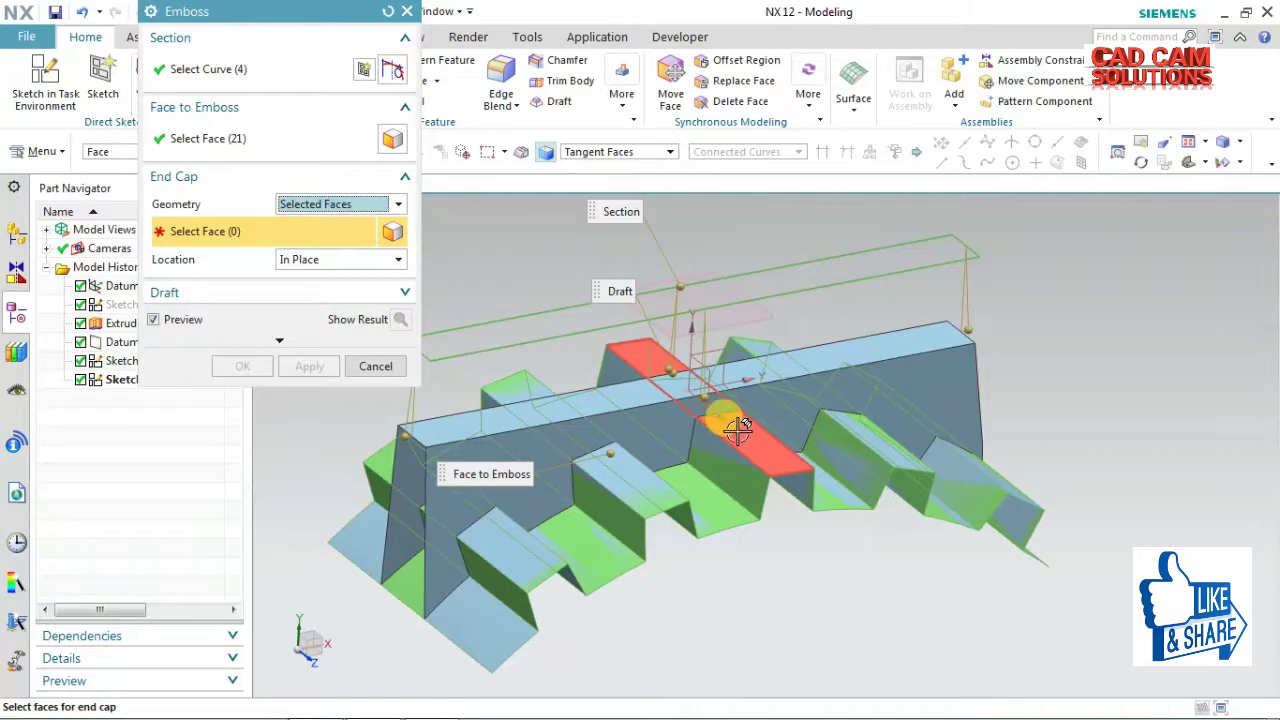
pyautogui.click(736, 428)
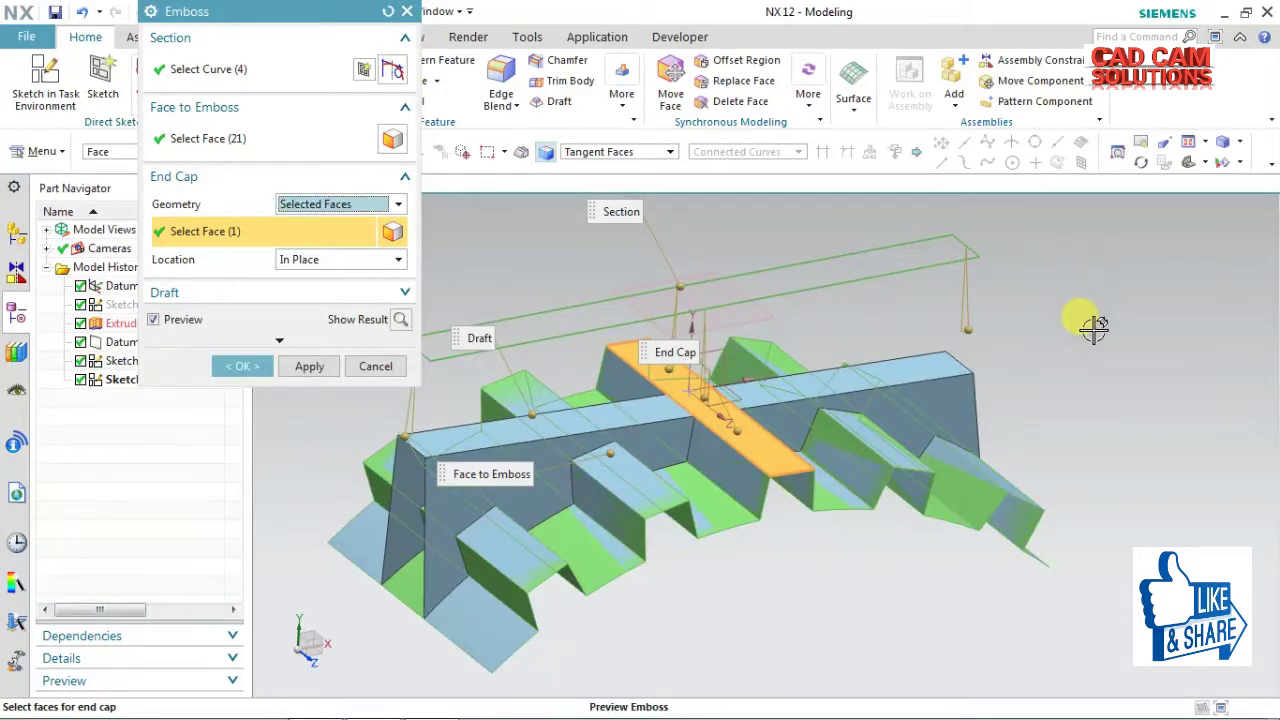
pyautogui.moveTo(932, 570); pyautogui.dragTo(889, 466, button='middle')
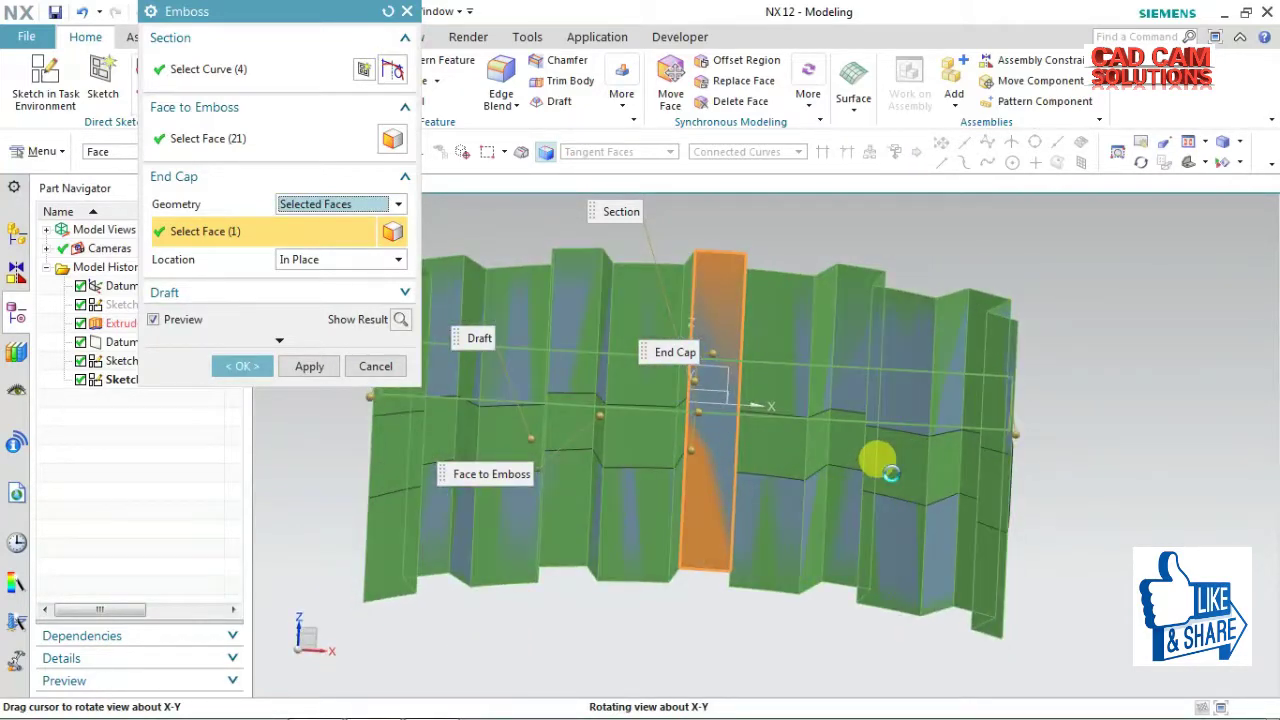
pyautogui.click(400, 319)
pyautogui.moveTo(694, 223); pyautogui.dragTo(743, 343, button='middle')
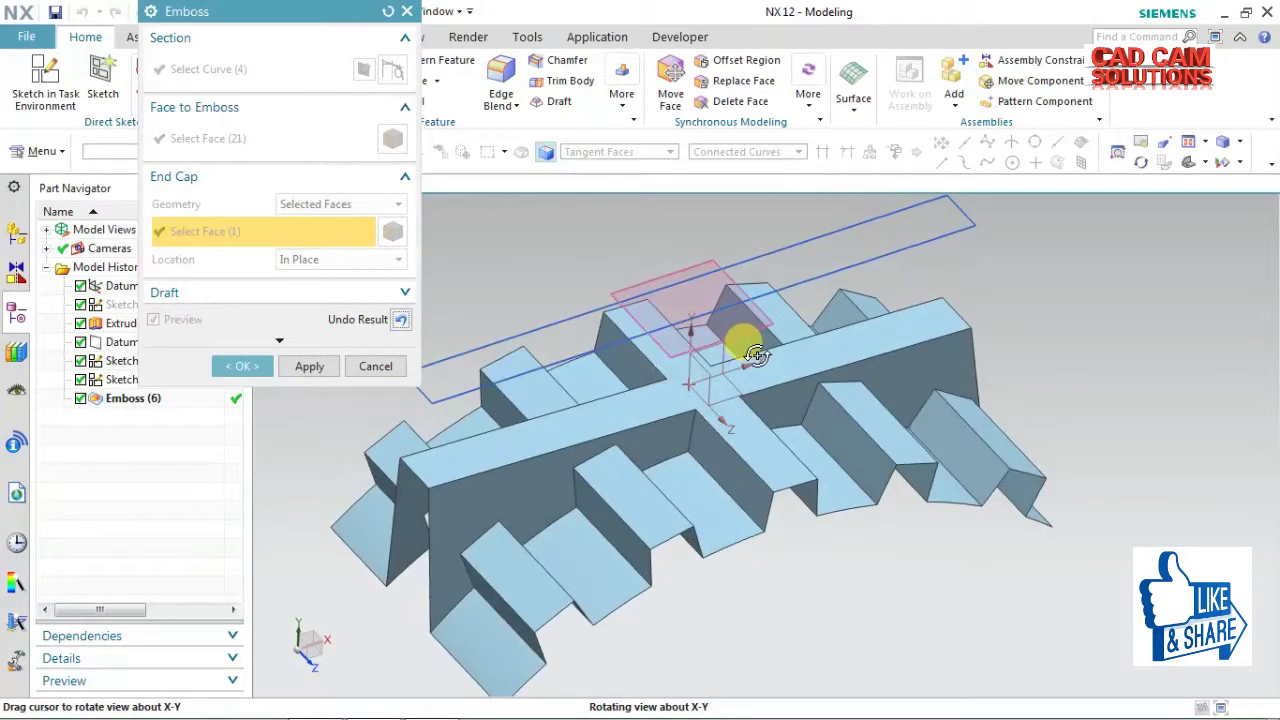
pyautogui.click(400, 319)
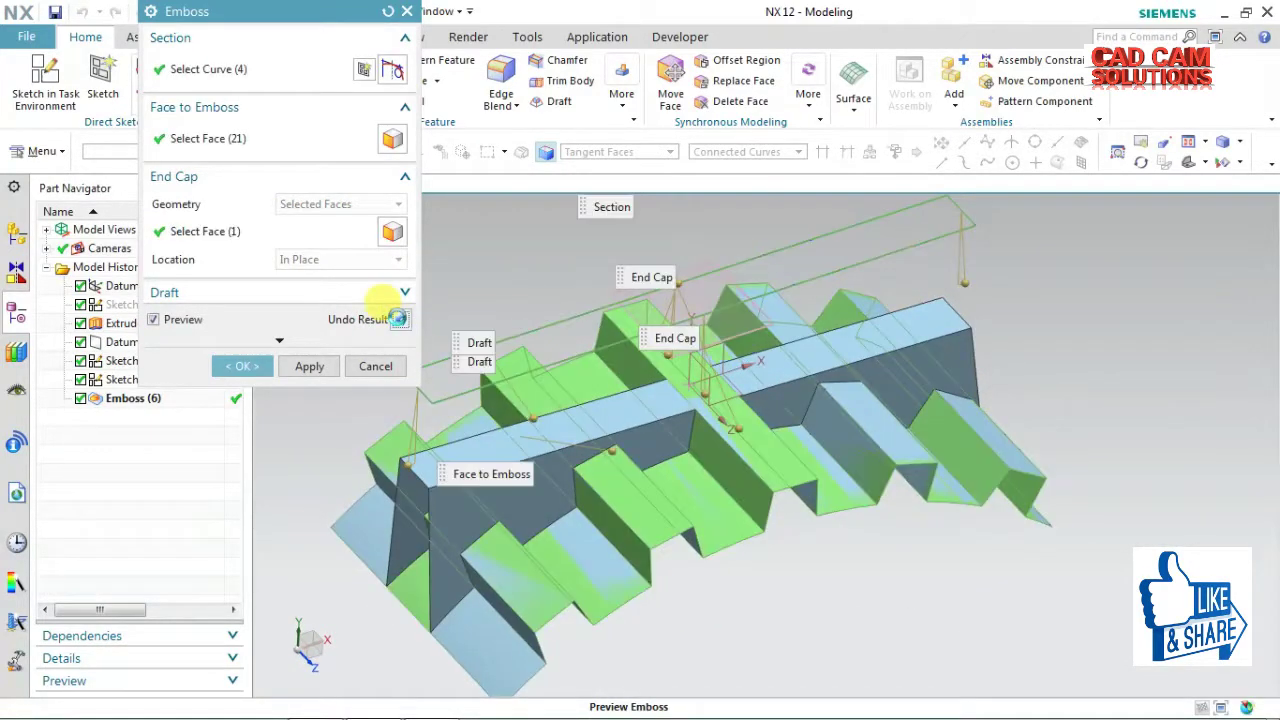
pyautogui.click(400, 319)
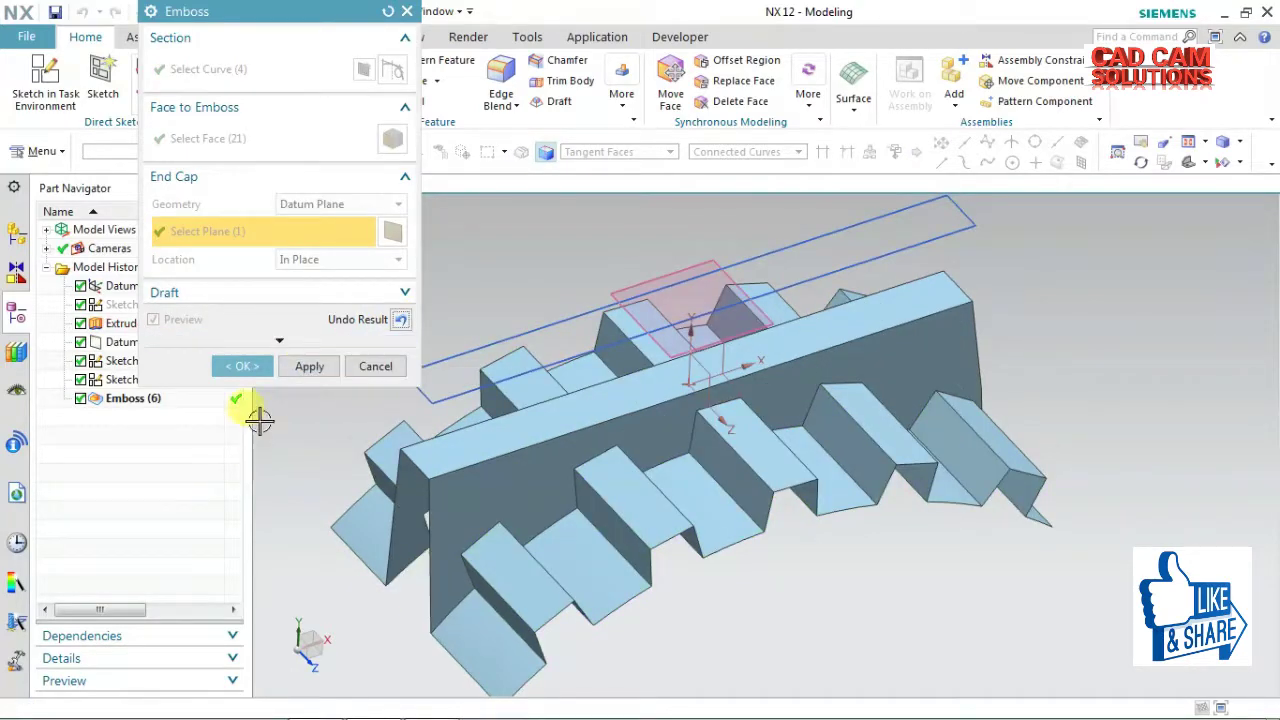
# Complete Emboss (6) and orbit the finished part.
pyautogui.click(250, 366)
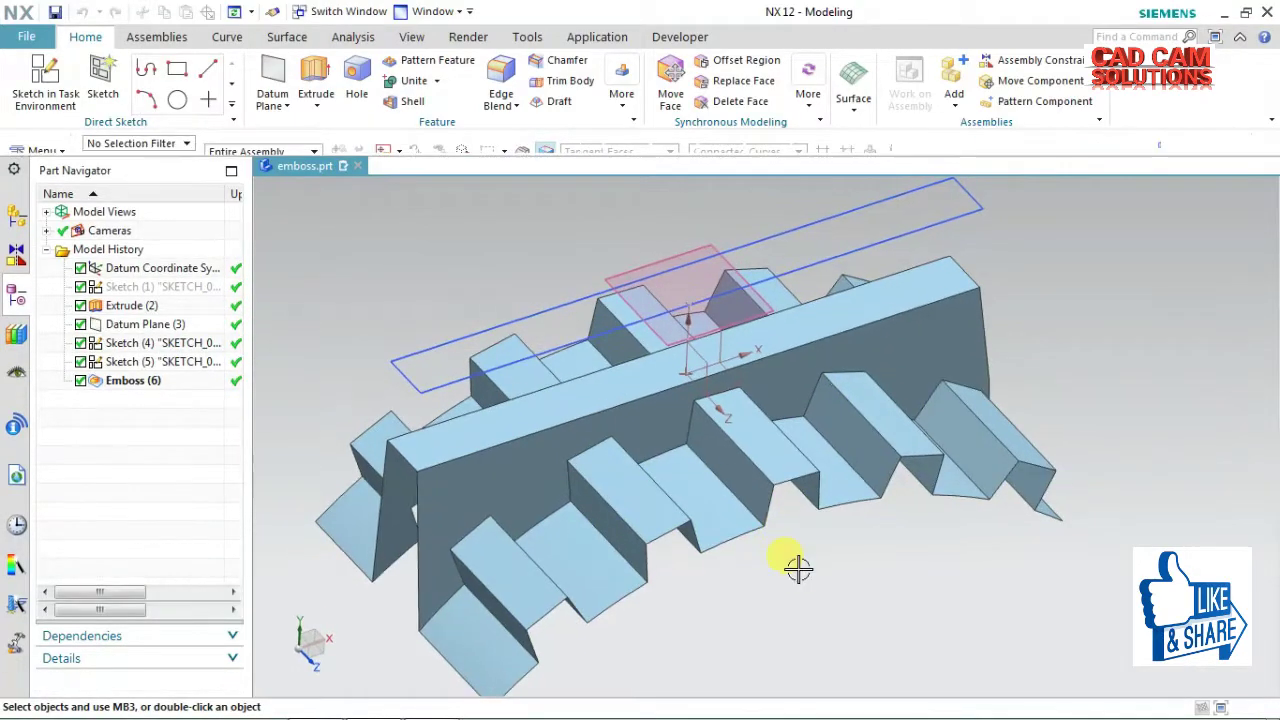
pyautogui.moveTo(783, 583)
pyautogui.mouseDown(button='middle')
pyautogui.moveTo(776, 488)
pyautogui.moveTo(768, 573)
pyautogui.mouseUp(button='middle')
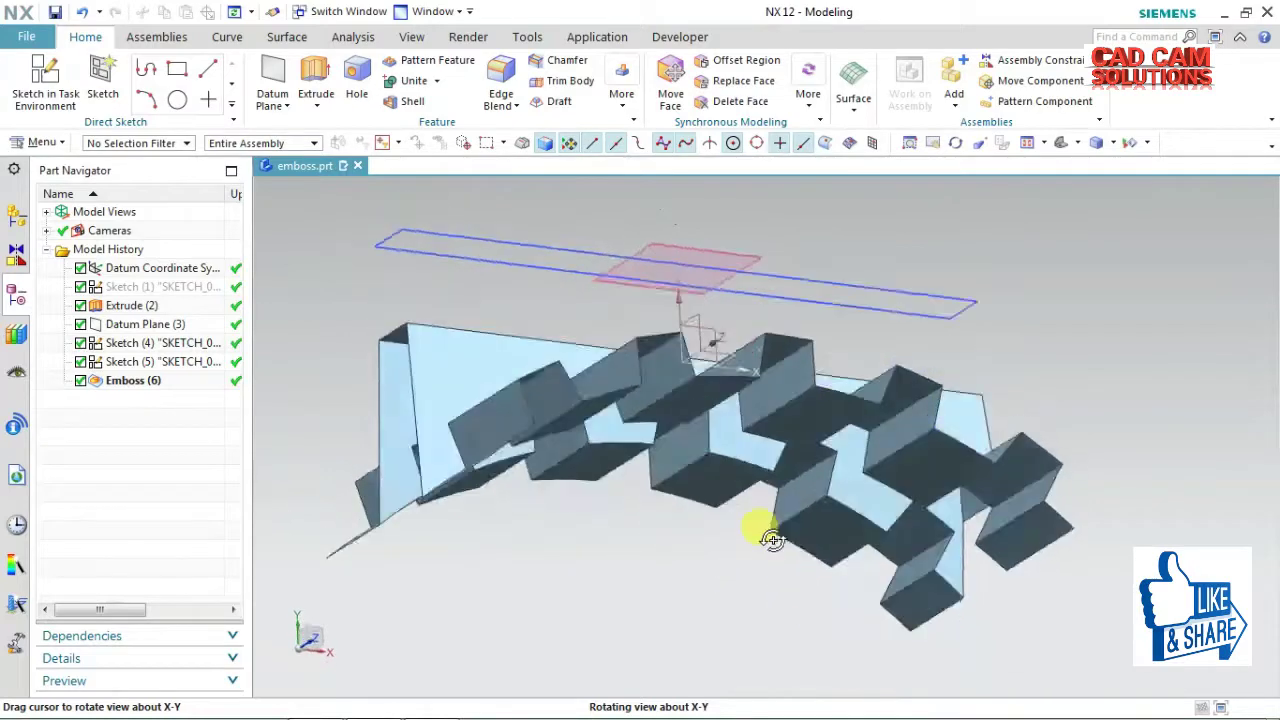
pyautogui.click(42, 142)
pyautogui.moveTo(50, 234)
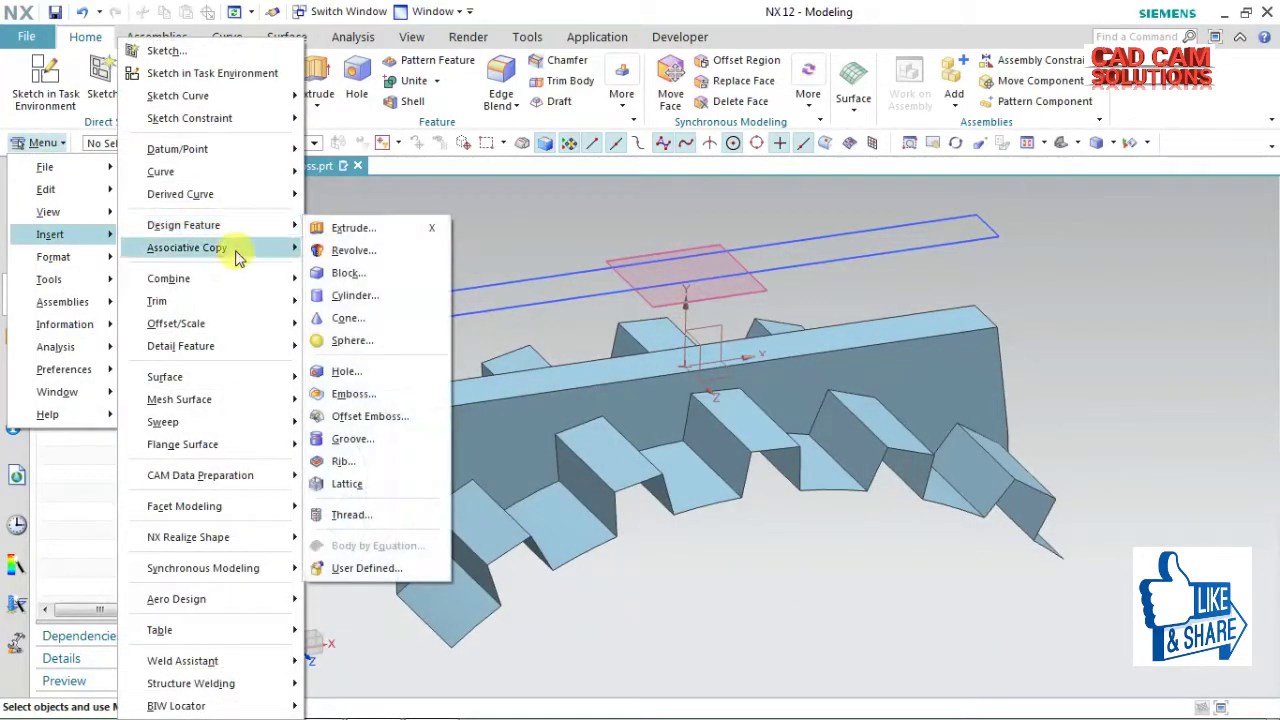
pyautogui.moveTo(183, 225)
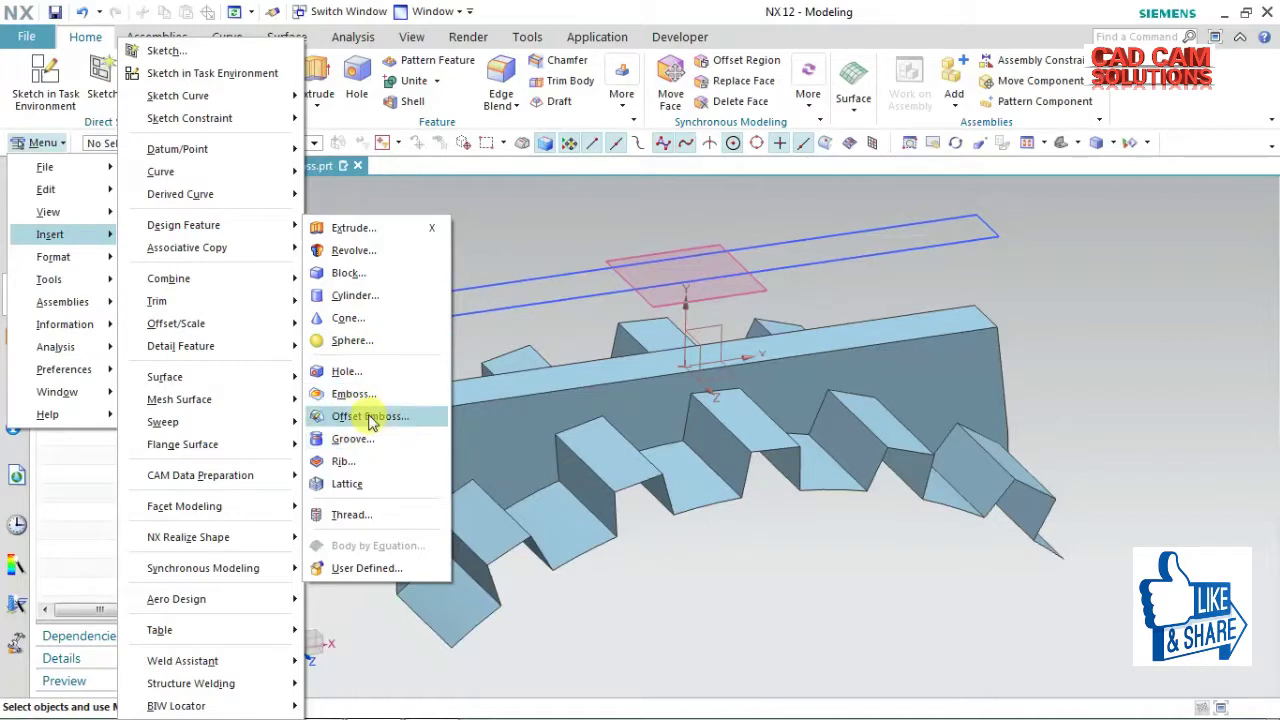
pyautogui.rightClick(676, 583)
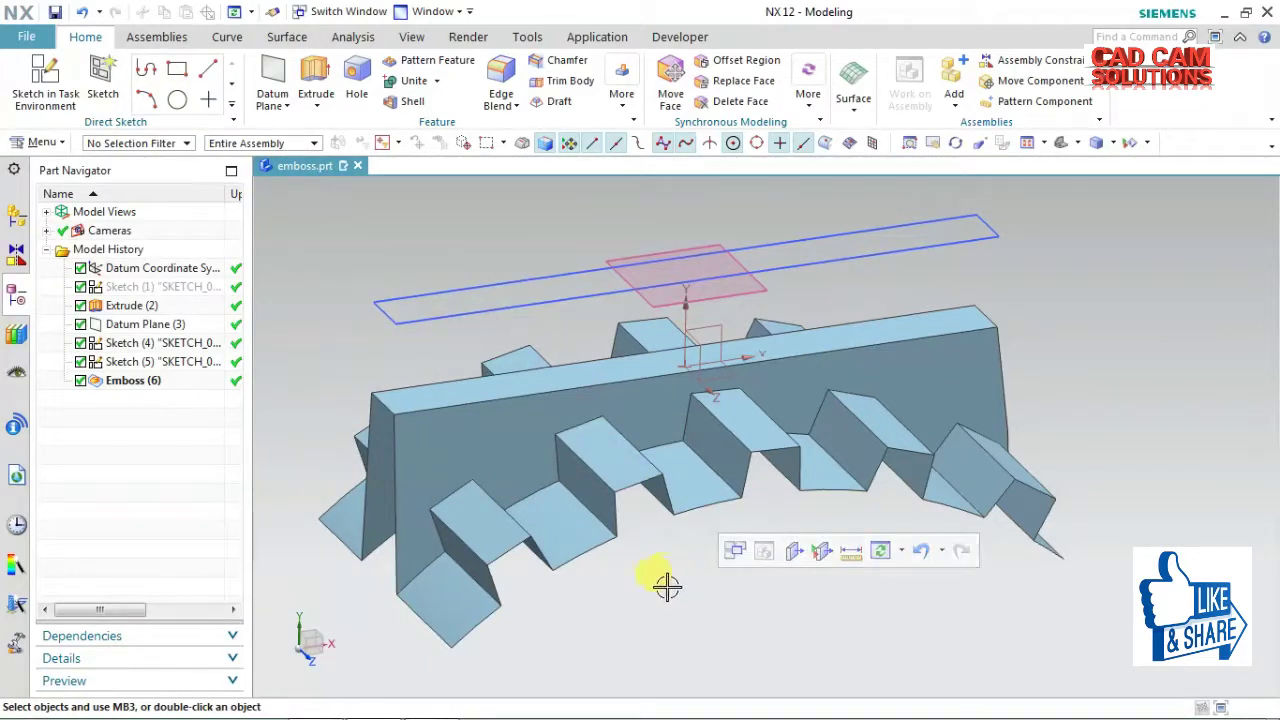
pyautogui.click(26, 36)
# Open the model1 part file.
pyautogui.click(95, 92)
pyautogui.click(416, 318)
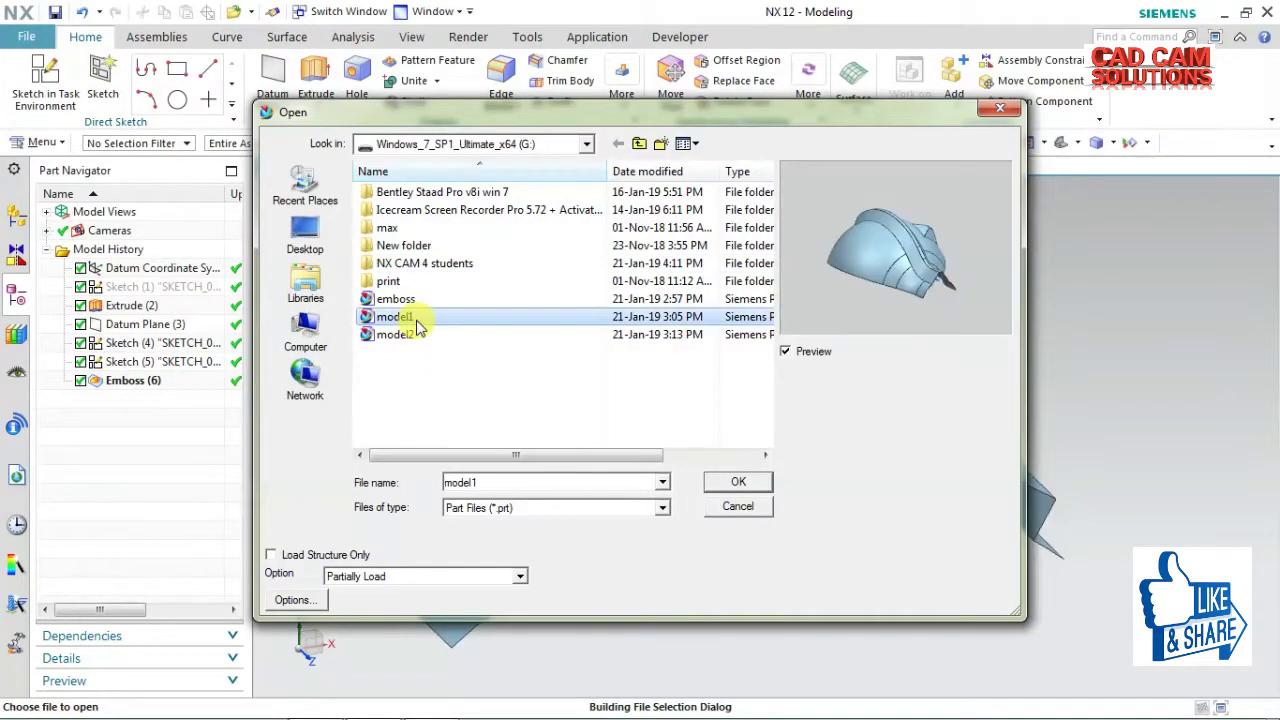
pyautogui.click(738, 481)
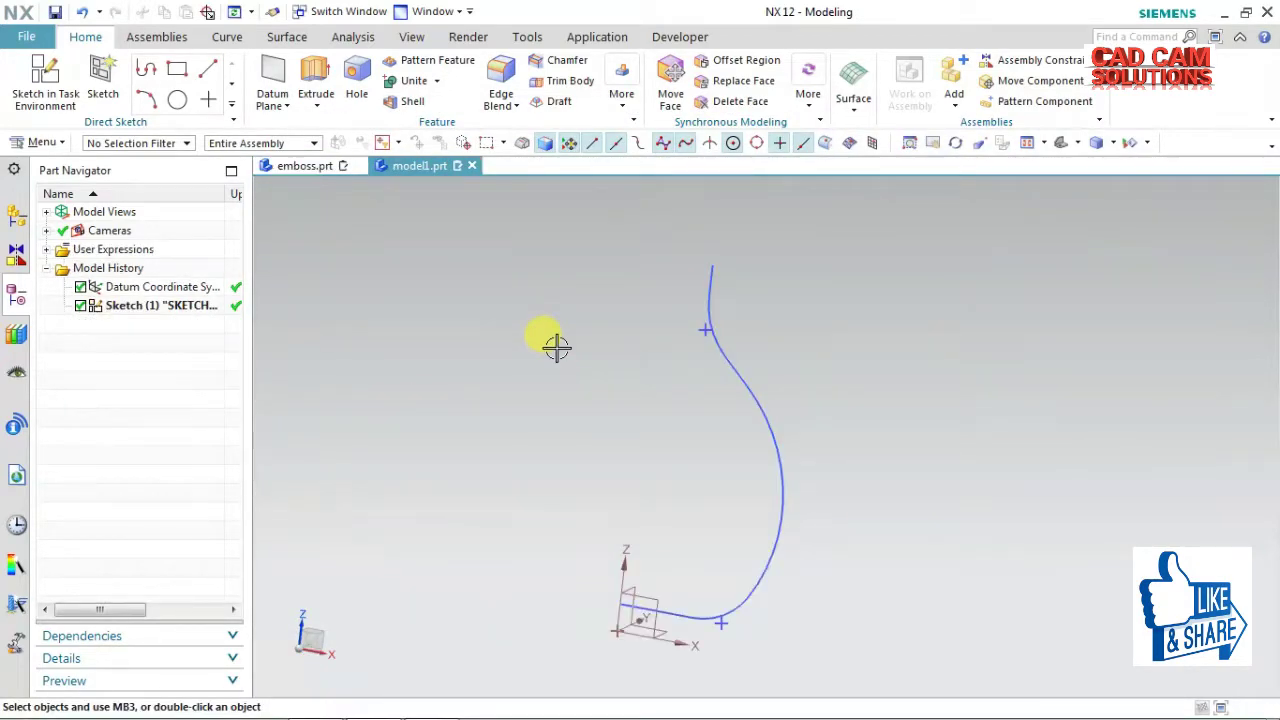
pyautogui.moveTo(700, 380); pyautogui.dragTo(690, 395, button='middle')
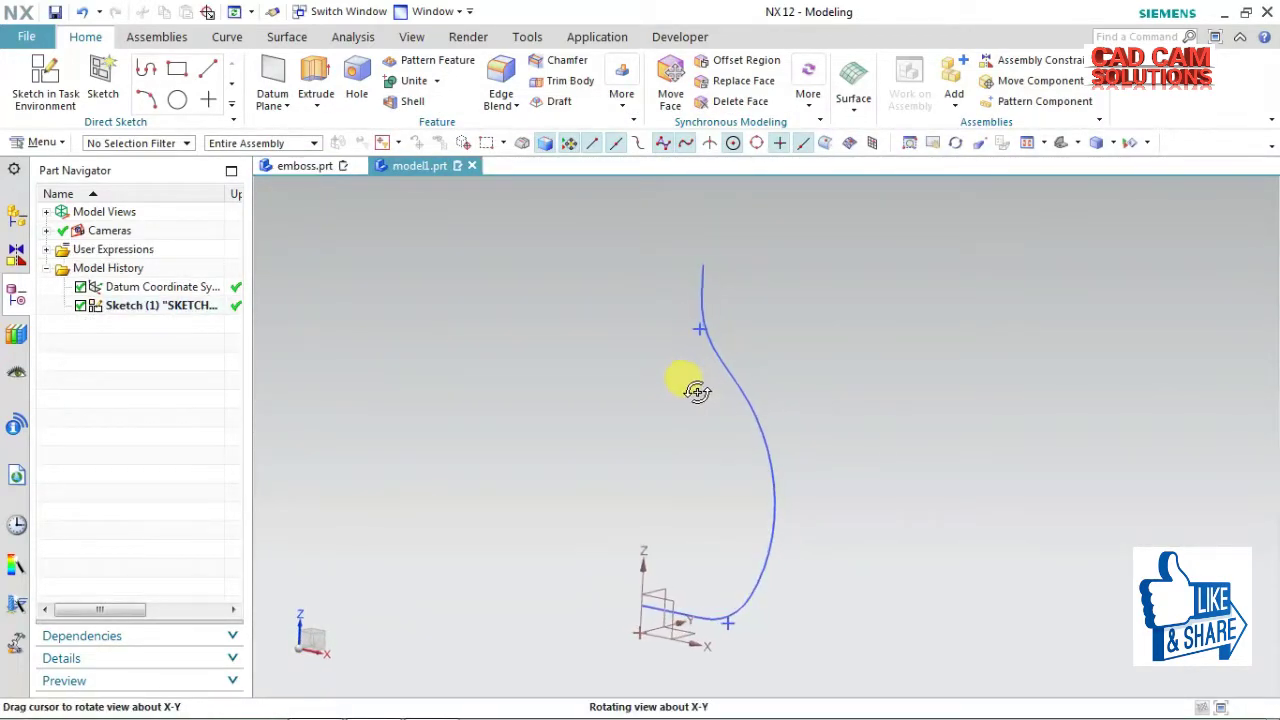
# Revolve the sketch profile curve about the Z axis.
pyautogui.click(315, 105)
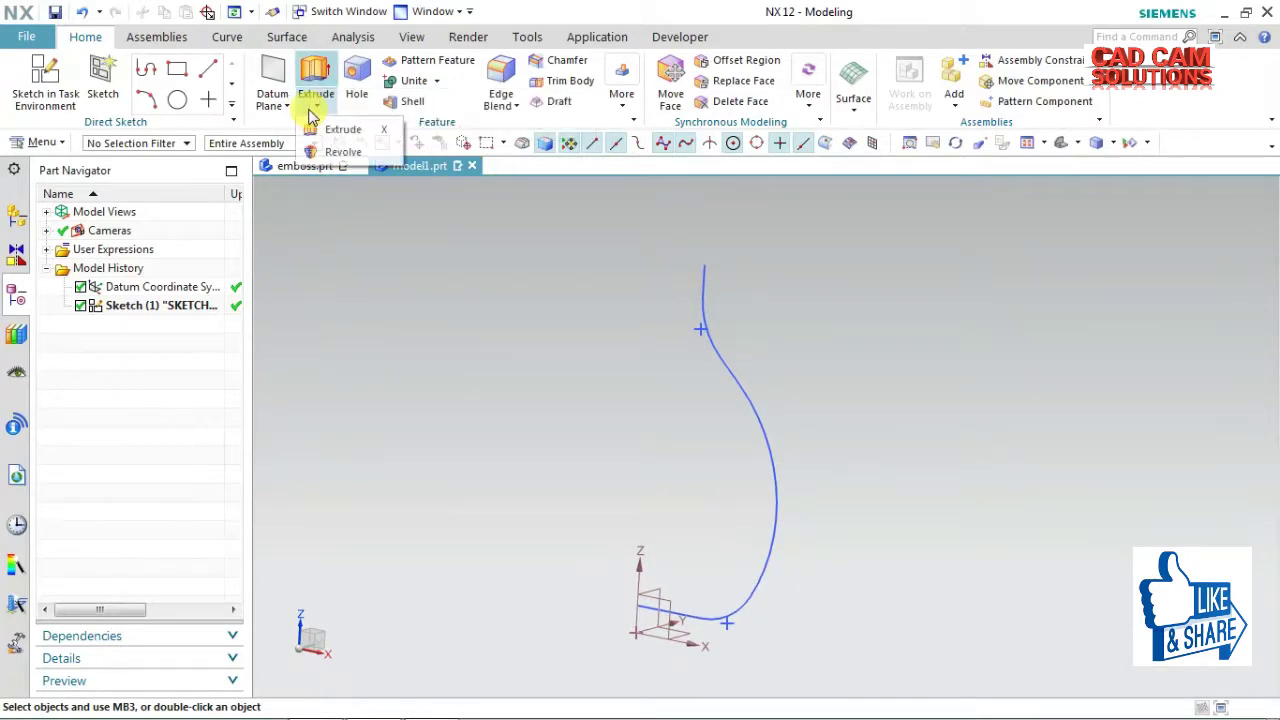
pyautogui.click(343, 157)
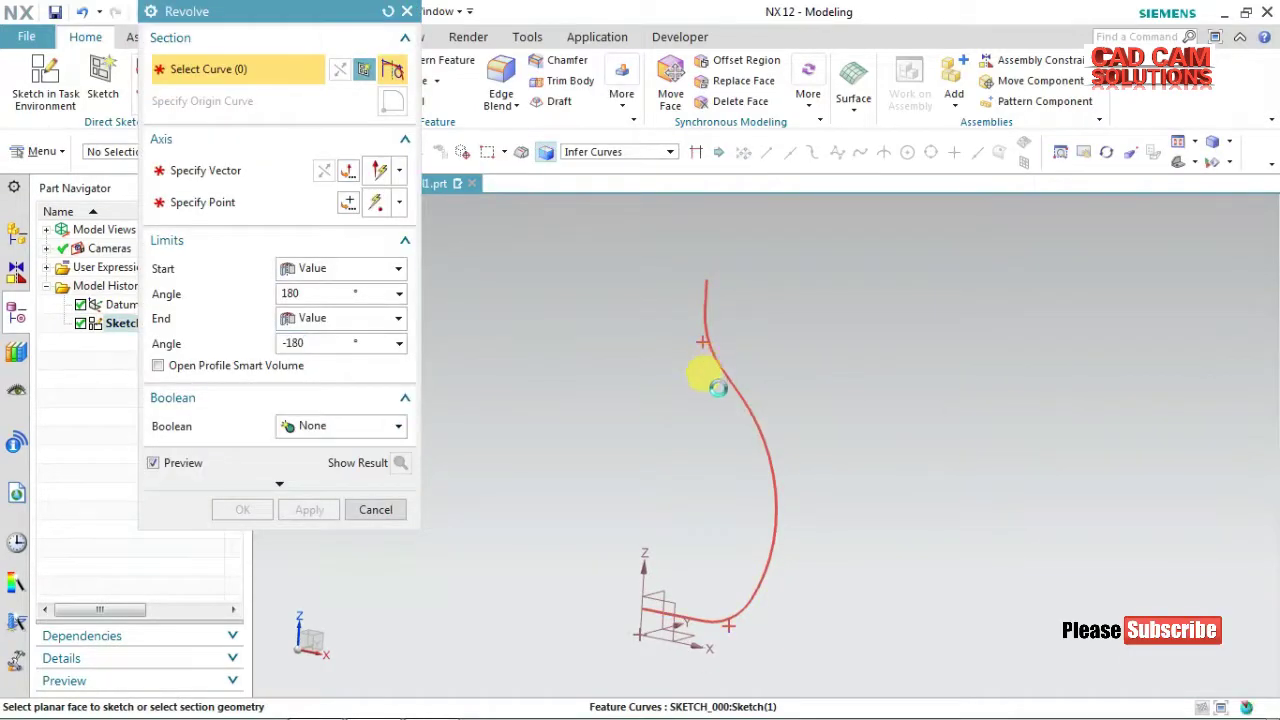
pyautogui.click(717, 388)
pyautogui.click(230, 170)
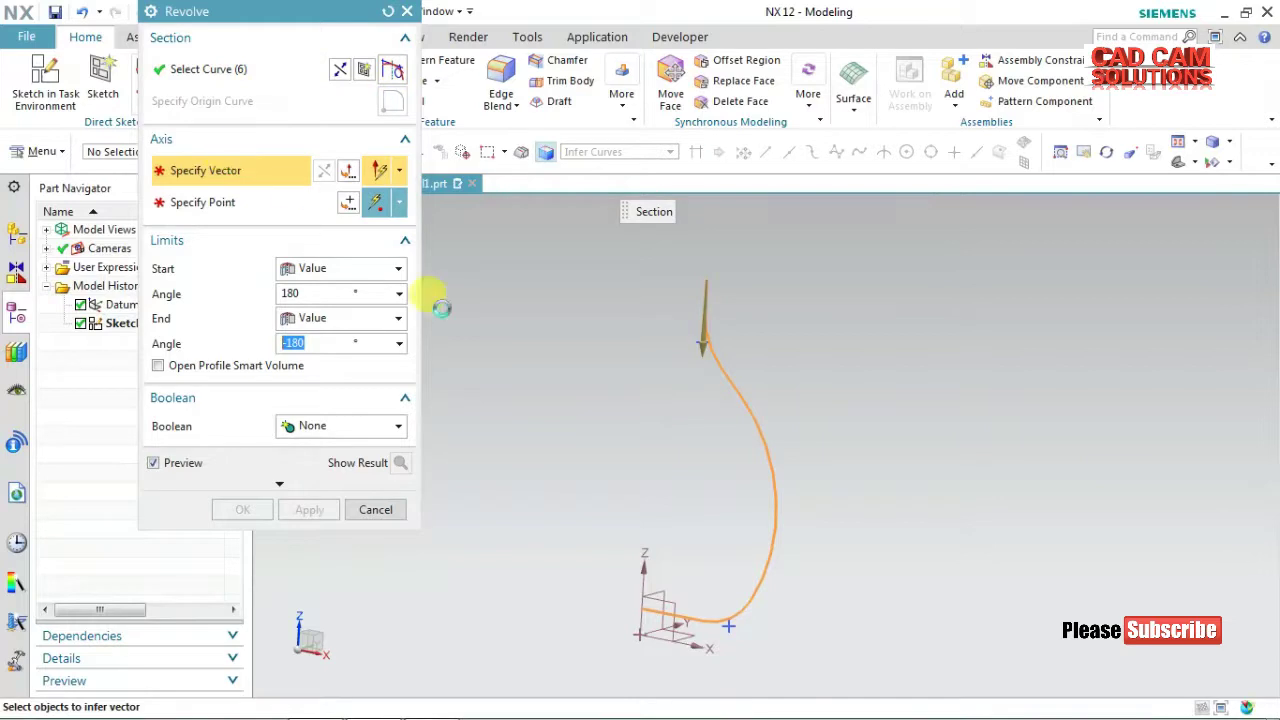
pyautogui.click(640, 563)
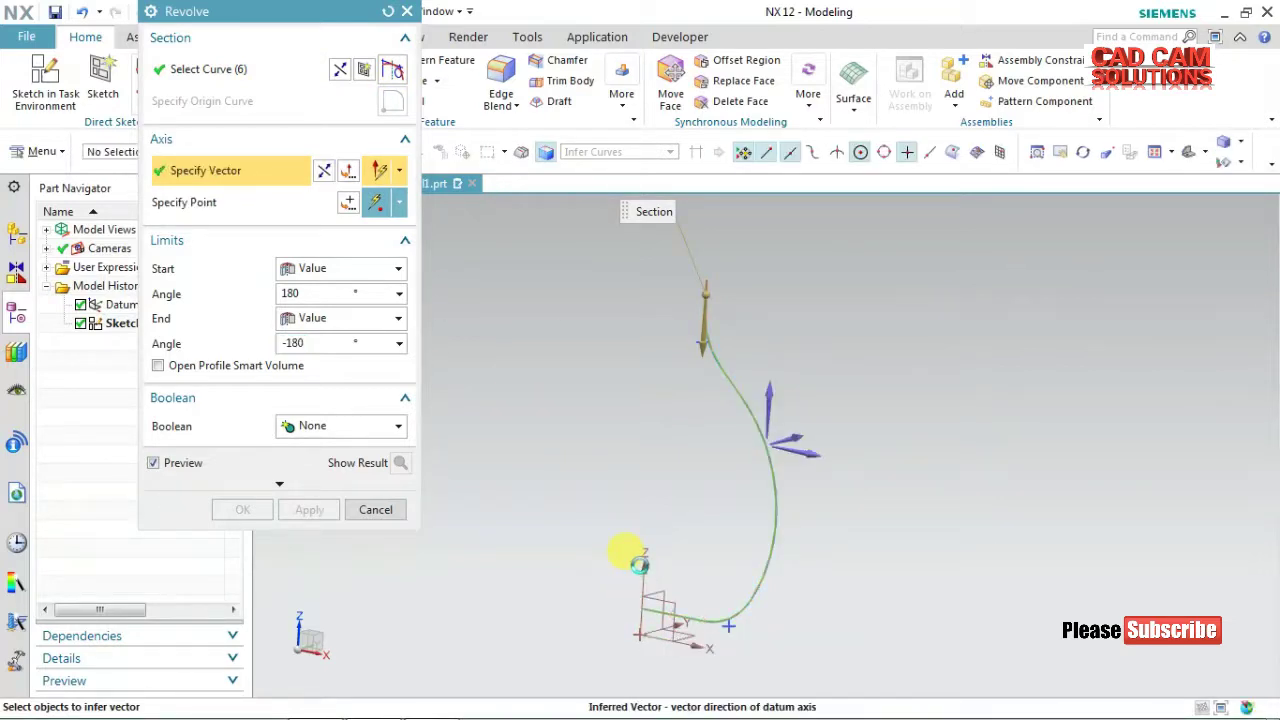
# Make the revolve a sheet body from 70° to -70° and create Revolve (6).
pyautogui.click(280, 484)
pyautogui.click(314, 518)
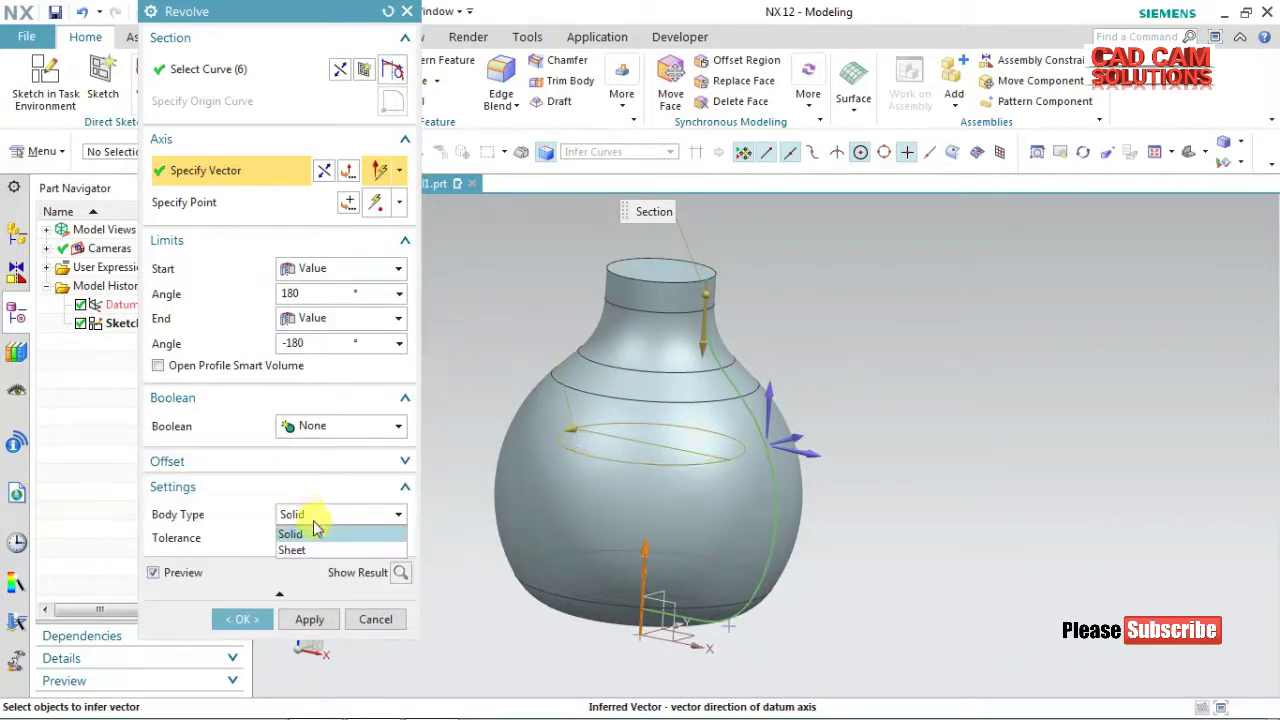
pyautogui.click(298, 550)
pyautogui.click(298, 293)
pyautogui.write('70')
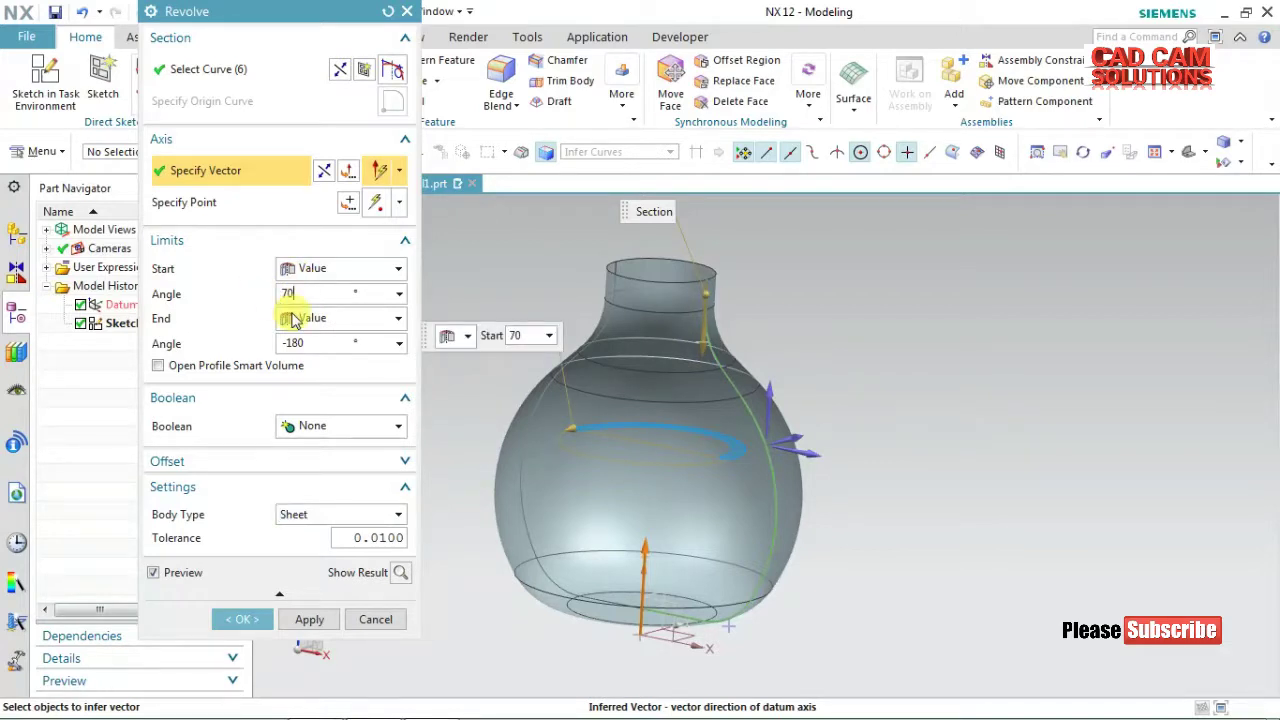
pyautogui.click(296, 345)
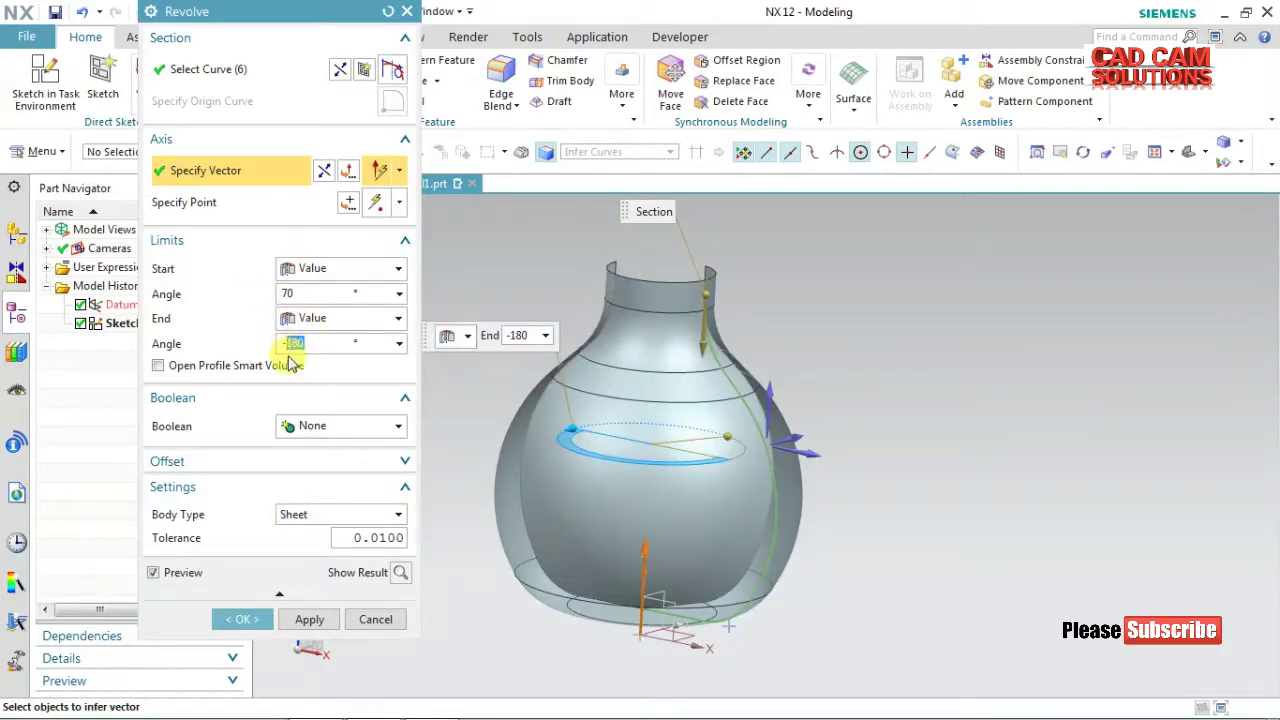
pyautogui.write('-70')
pyautogui.click(318, 294)
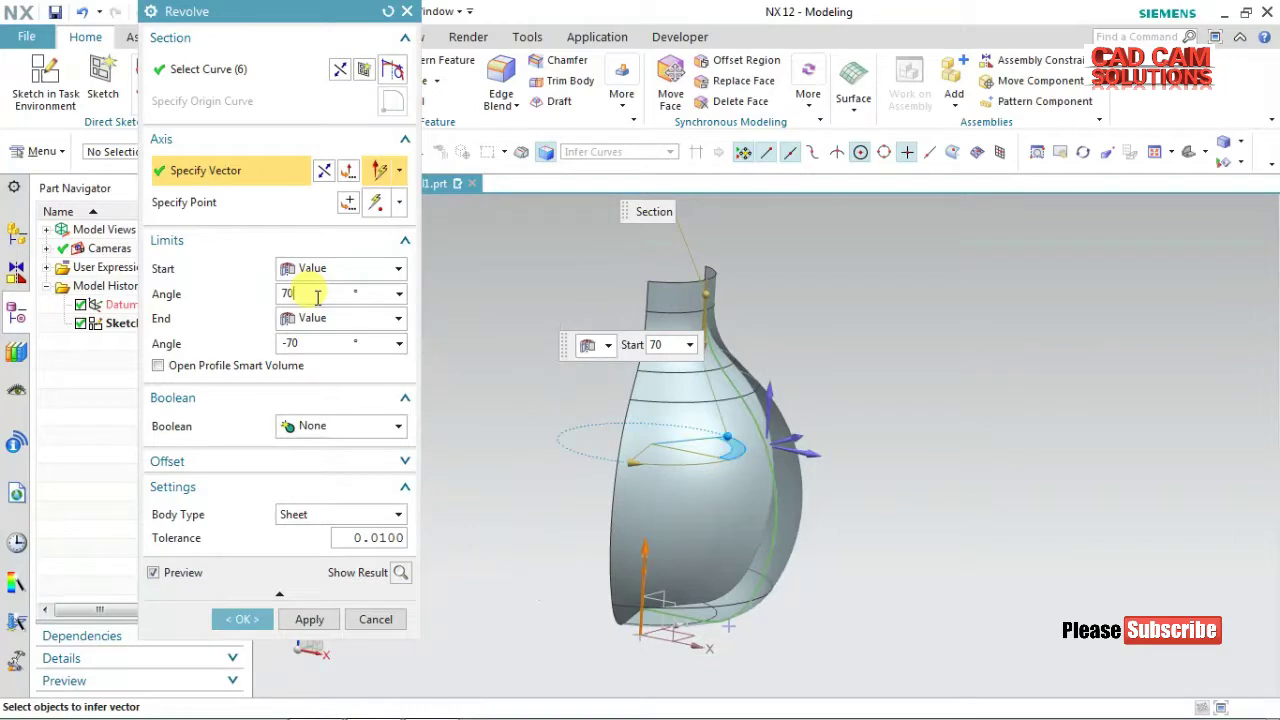
pyautogui.click(254, 622)
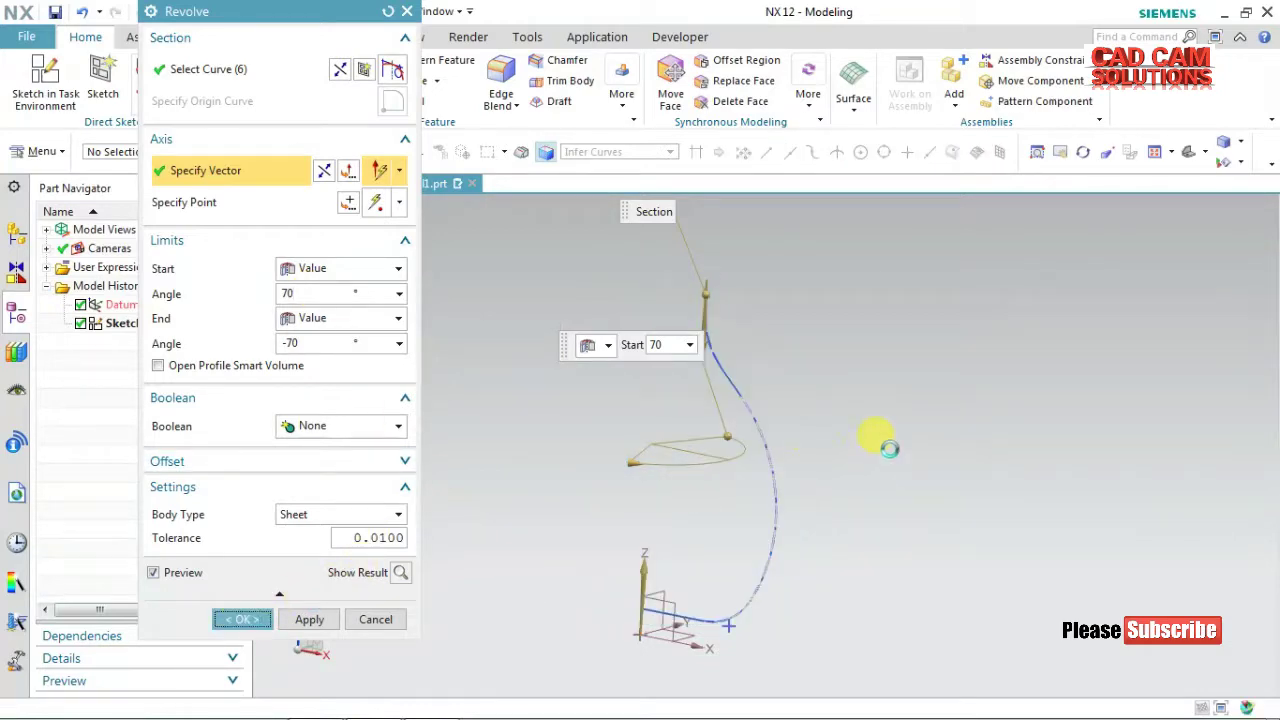
pyautogui.moveTo(889, 446)
pyautogui.mouseDown(button='middle')
pyautogui.moveTo(806, 363)
pyautogui.moveTo(743, 374)
pyautogui.moveTo(777, 403)
pyautogui.moveTo(749, 411)
pyautogui.mouseUp(button='middle')
pyautogui.moveTo(600, 457)
pyautogui.mouseDown(button='middle')
pyautogui.moveTo(463, 446)
pyautogui.moveTo(434, 366)
pyautogui.moveTo(357, 378)
pyautogui.moveTo(297, 349)
pyautogui.moveTo(286, 366)
pyautogui.moveTo(249, 349)
pyautogui.moveTo(201, 381)
pyautogui.mouseUp(button='middle')
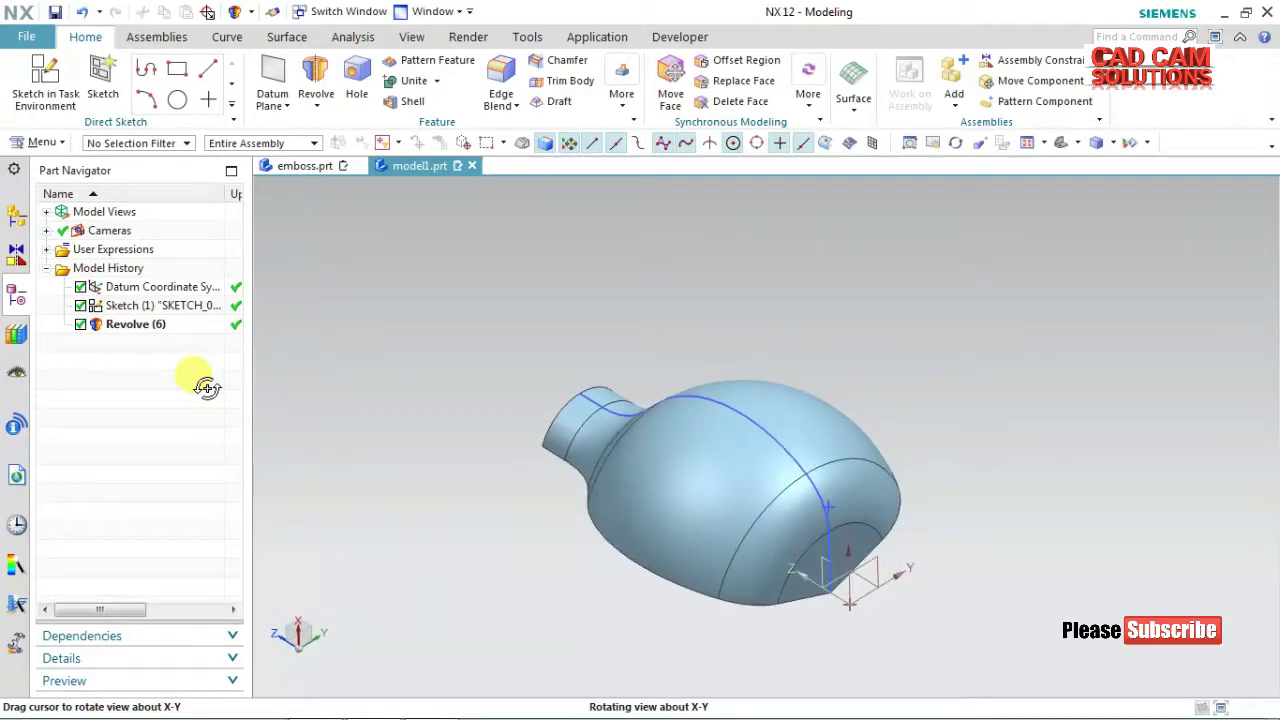
# Start Offset Emboss with Curve center type and select the six revolved sheet faces.
pyautogui.click(42, 142)
pyautogui.moveTo(183, 225)
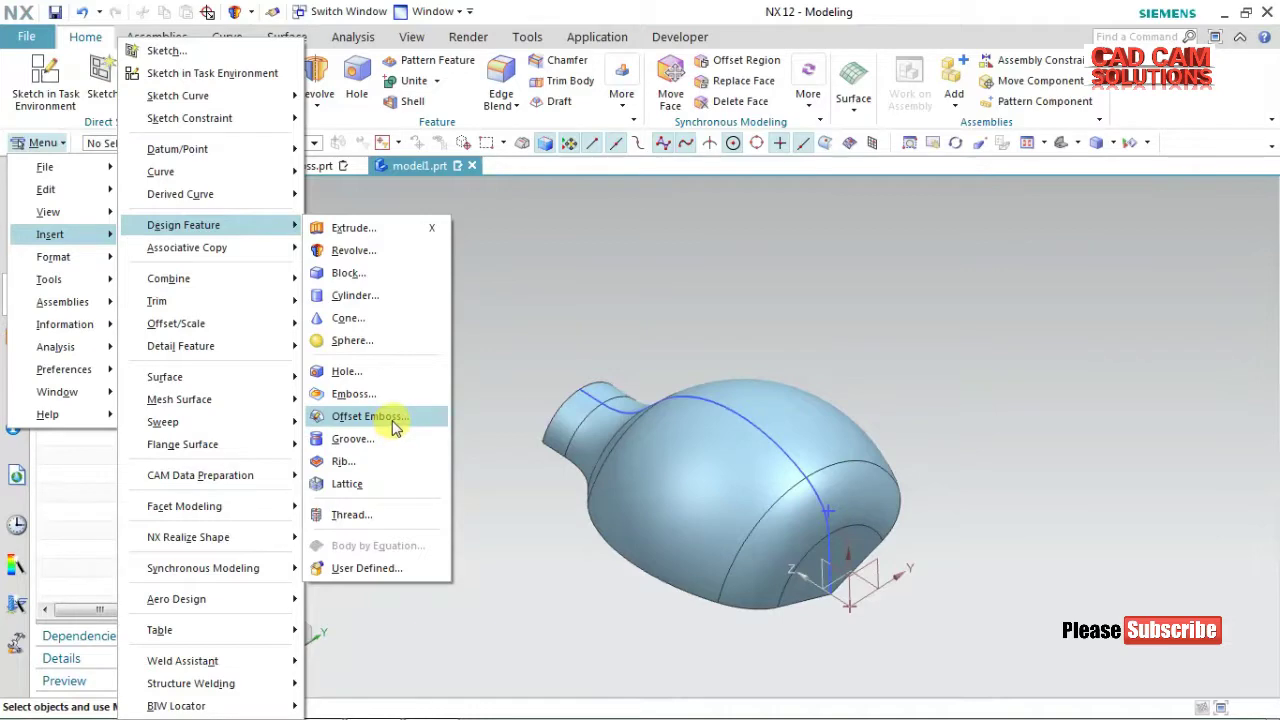
pyautogui.click(395, 427)
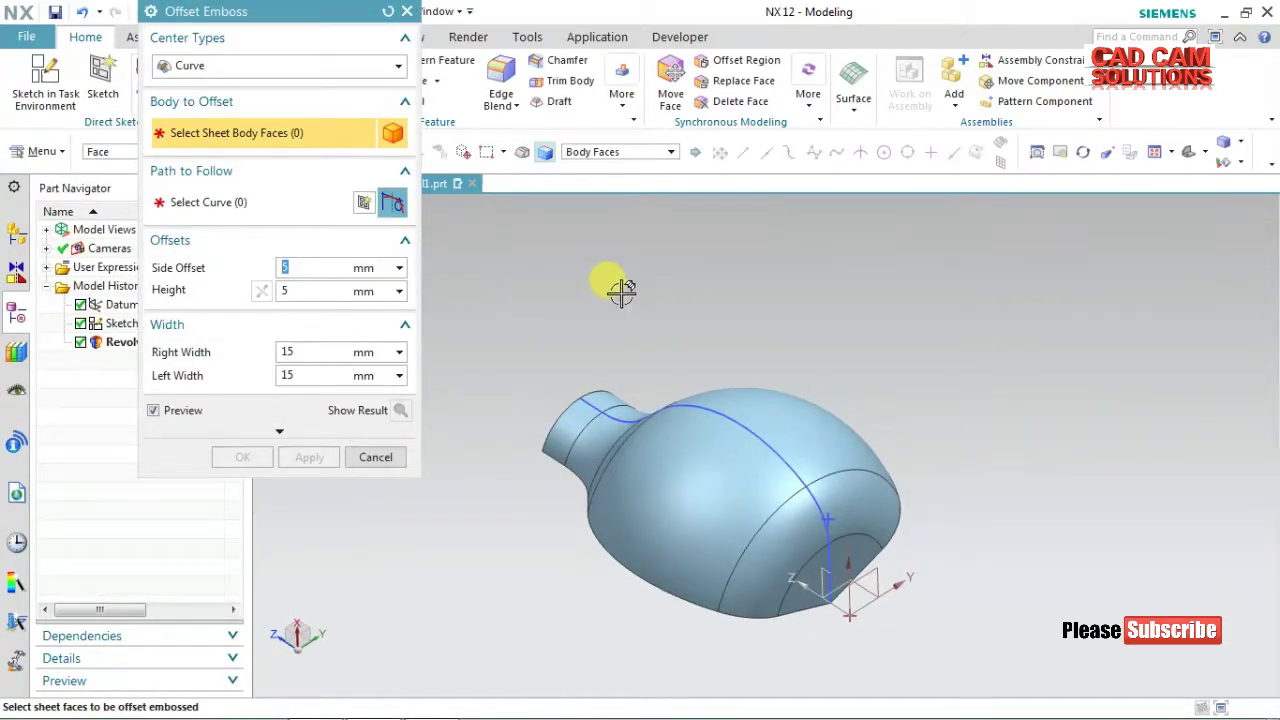
pyautogui.click(250, 66)
pyautogui.click(249, 68)
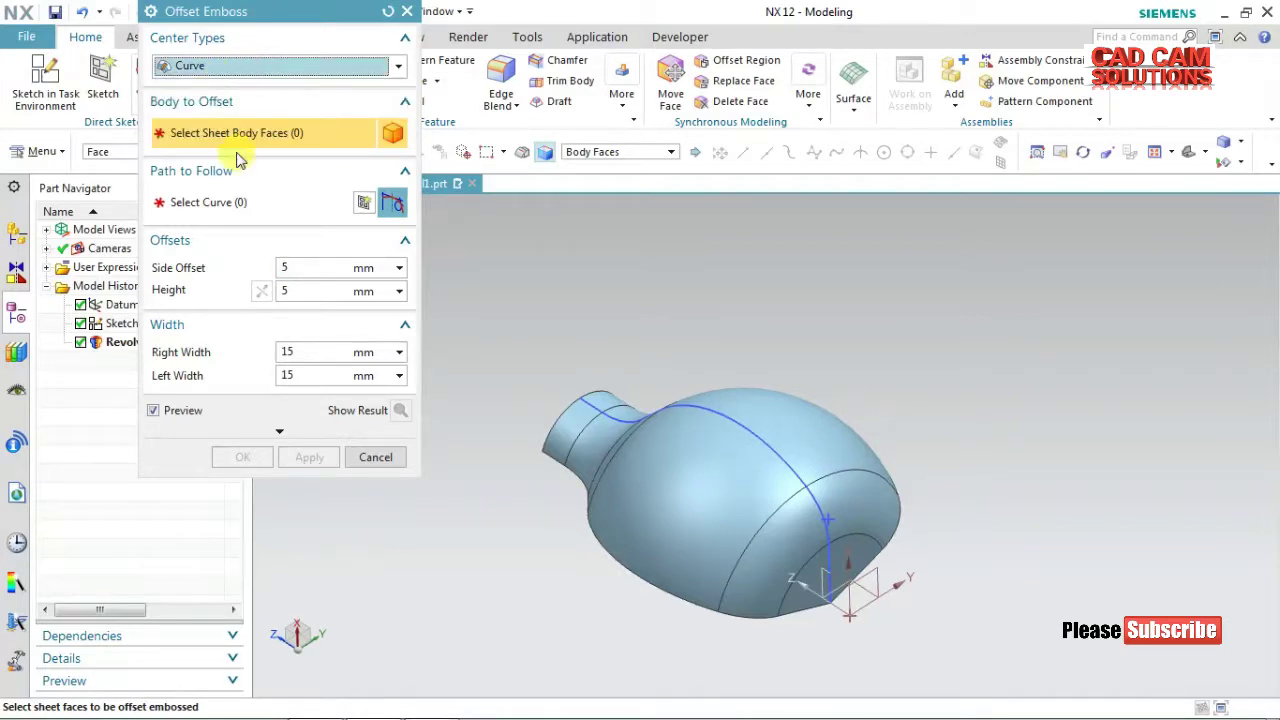
pyautogui.click(738, 518)
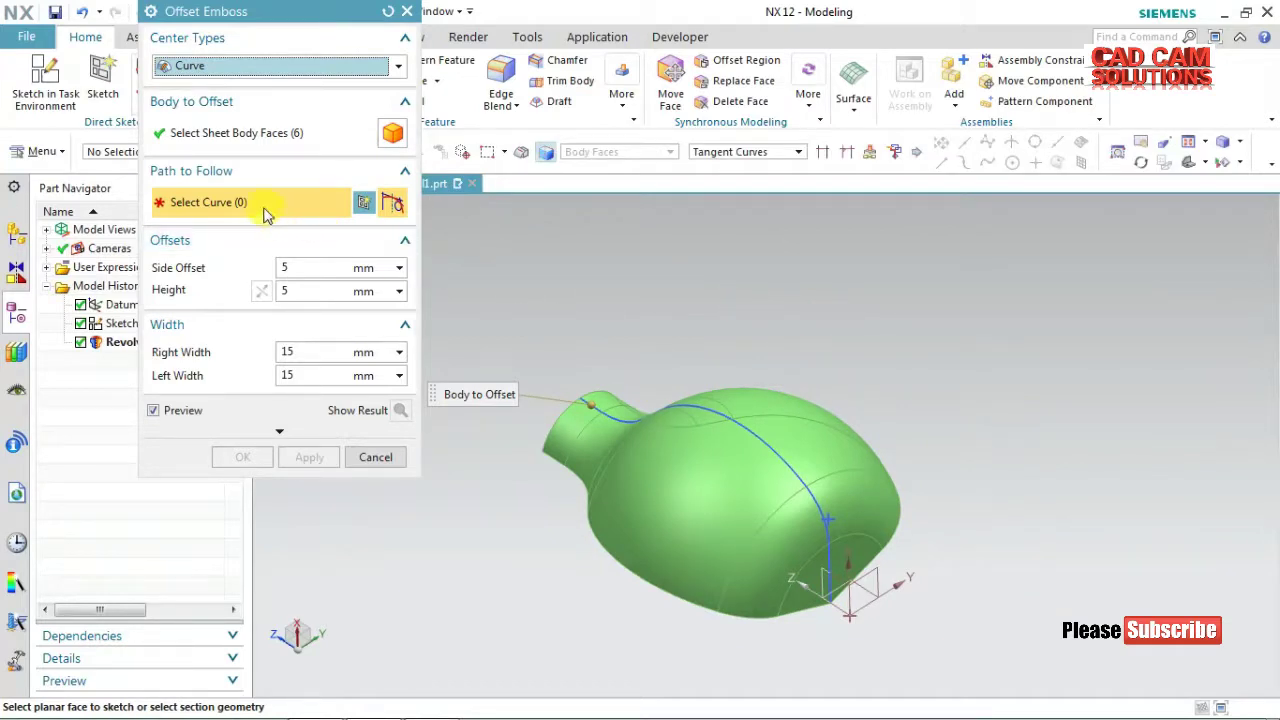
# Pick the sketch curve as the path and narrow the widths to 5 mm right, 7 mm left.
pyautogui.click(737, 423)
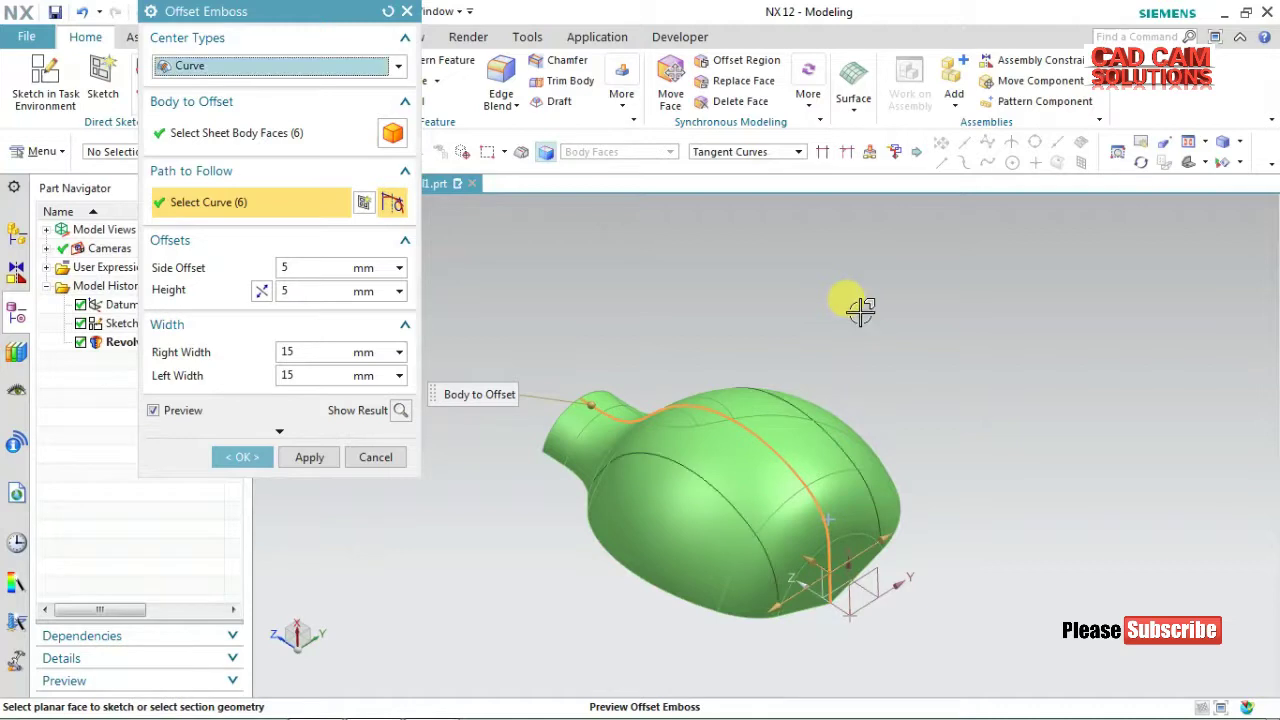
pyautogui.click(401, 411)
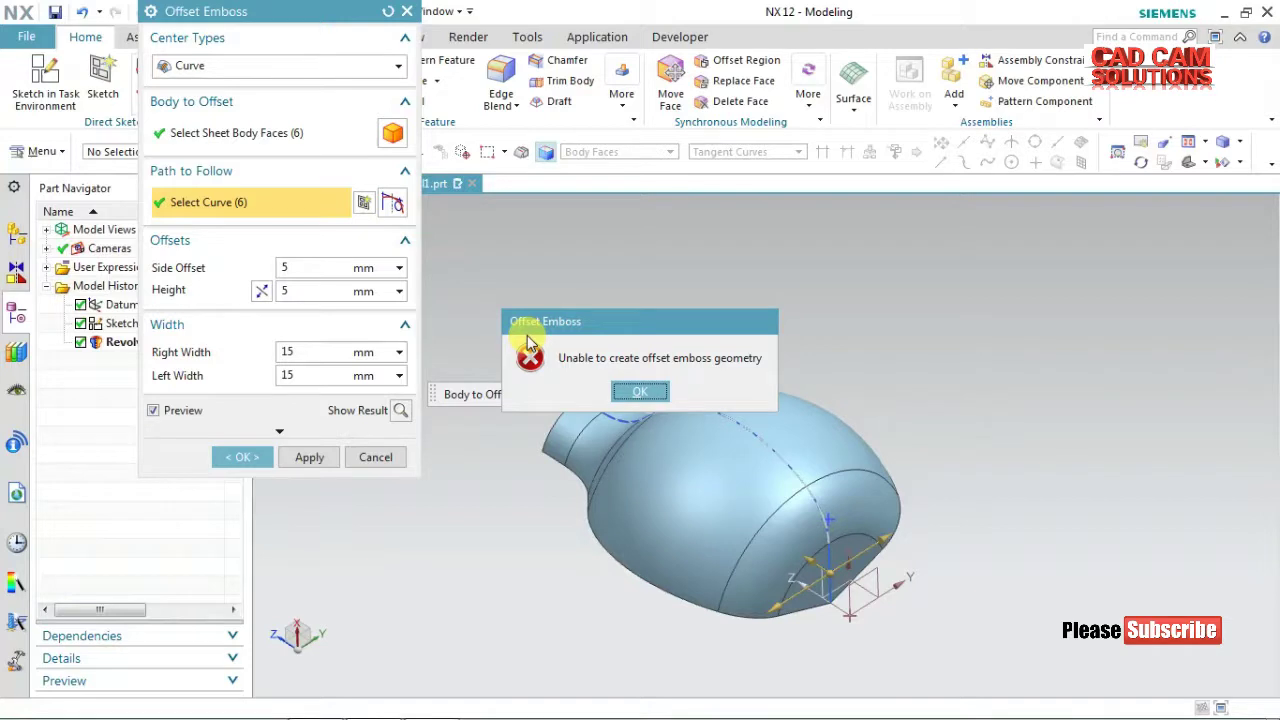
pyautogui.click(630, 391)
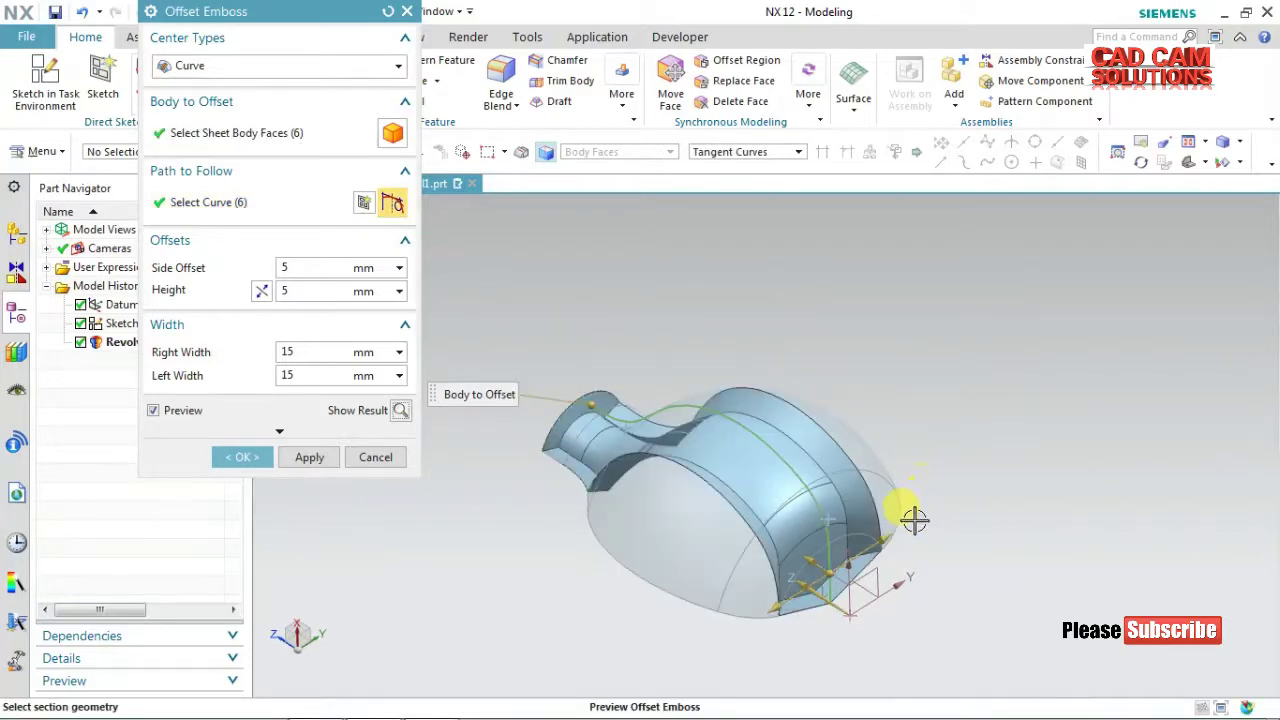
pyautogui.moveTo(884, 536)
pyautogui.mouseDown()
pyautogui.moveTo(792, 611)
pyautogui.moveTo(800, 576)
pyautogui.mouseUp()
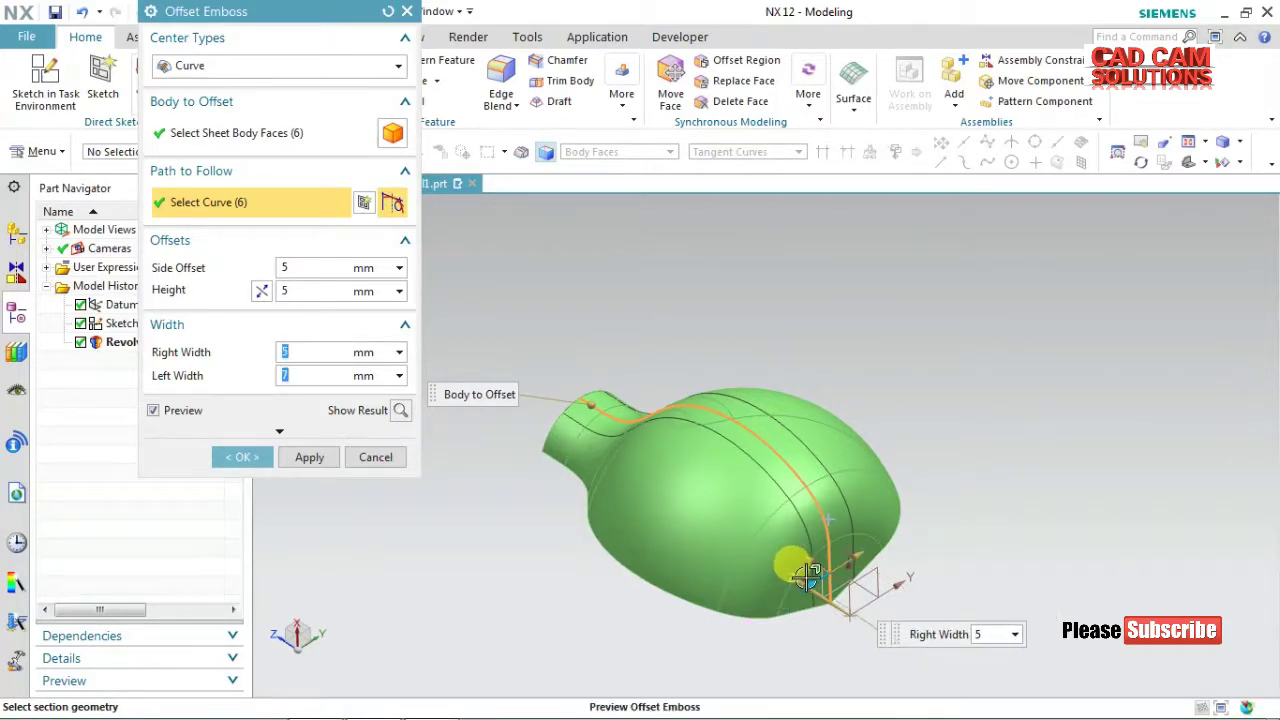
# Set both Left and Right Width to 7 mm and check the computed band.
pyautogui.click(303, 376)
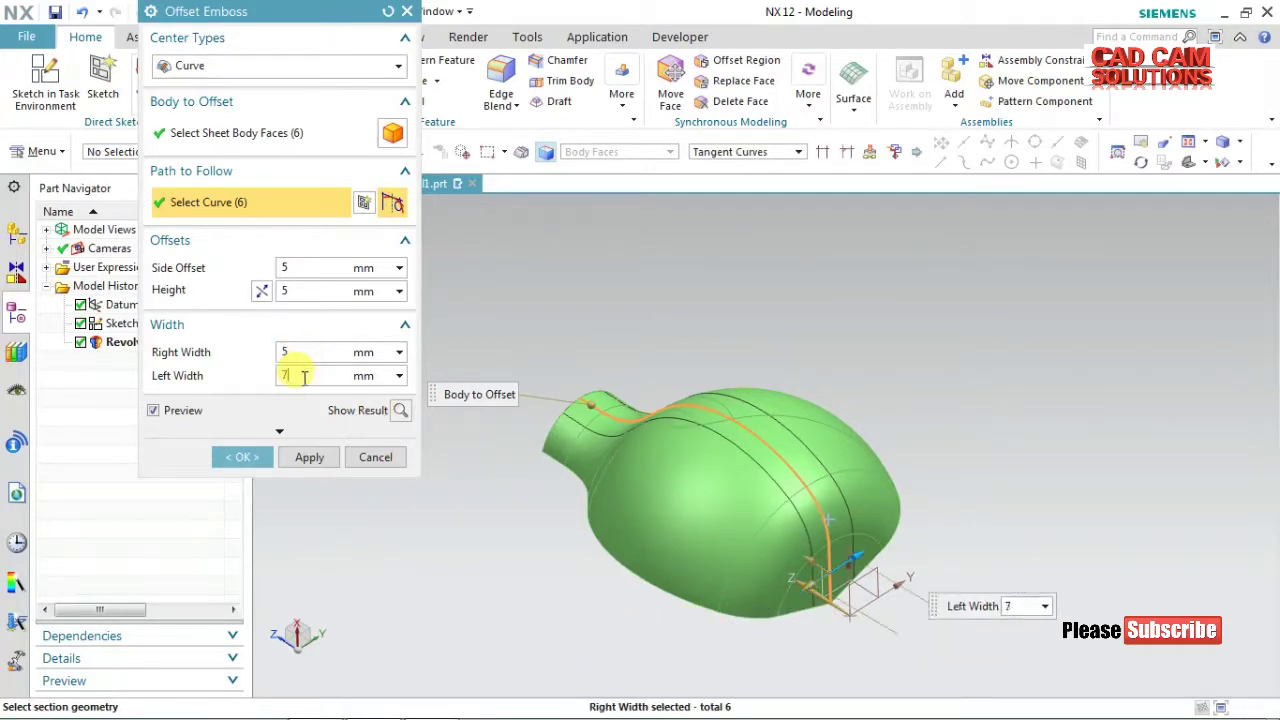
pyautogui.click(400, 410)
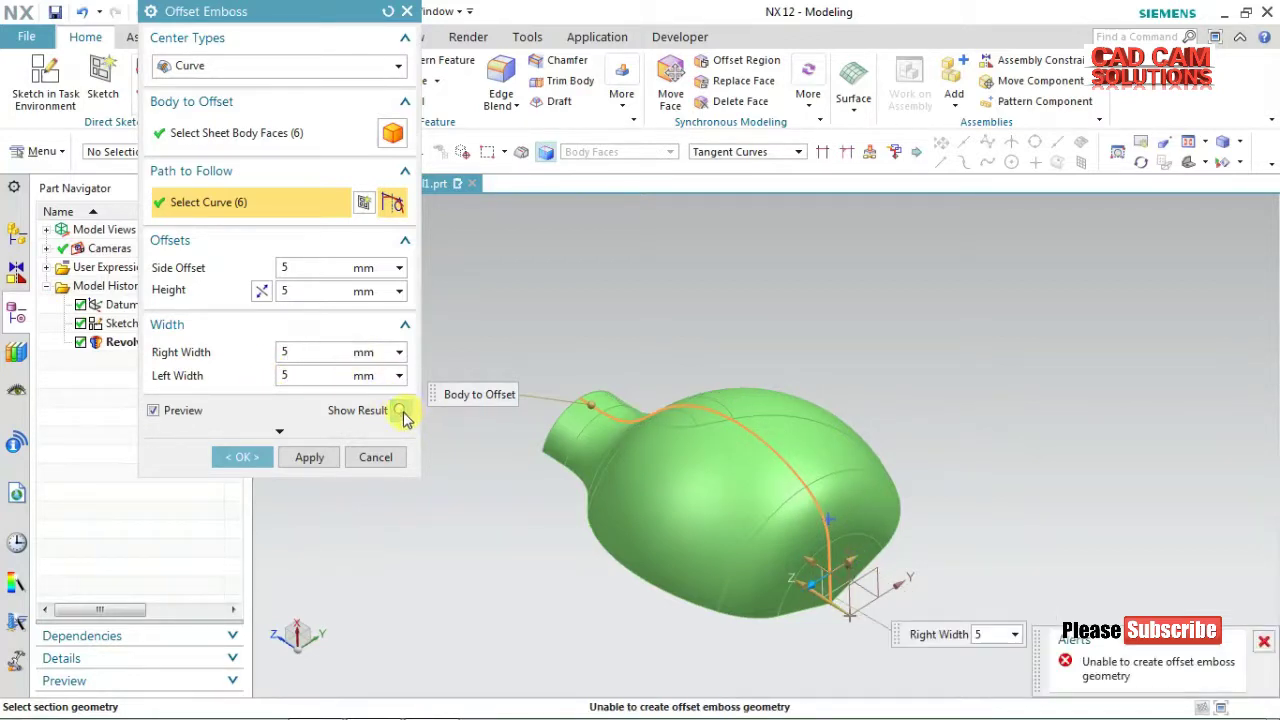
pyautogui.click(311, 350)
pyautogui.moveTo(310, 351)
pyautogui.mouseDown()
pyautogui.moveTo(273, 357)
pyautogui.moveTo(275, 378)
pyautogui.mouseUp()
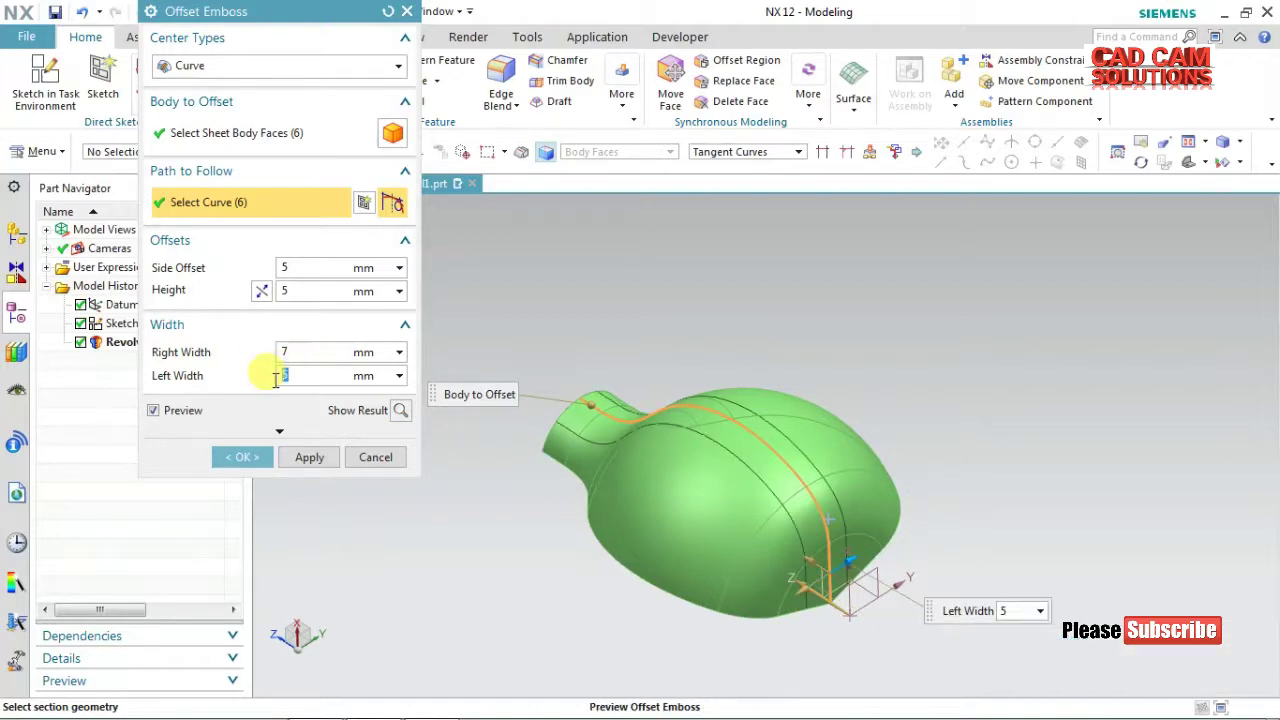
pyautogui.write('7')
pyautogui.doubleClick(306, 352)
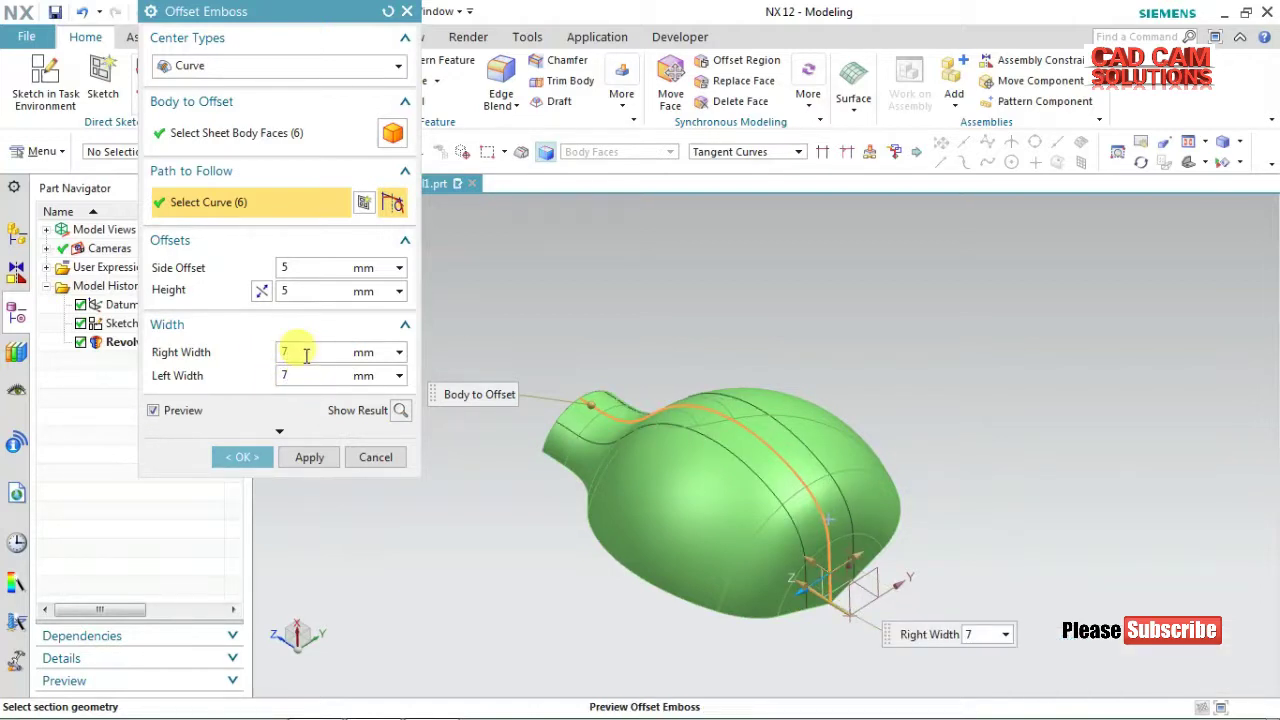
pyautogui.click(401, 411)
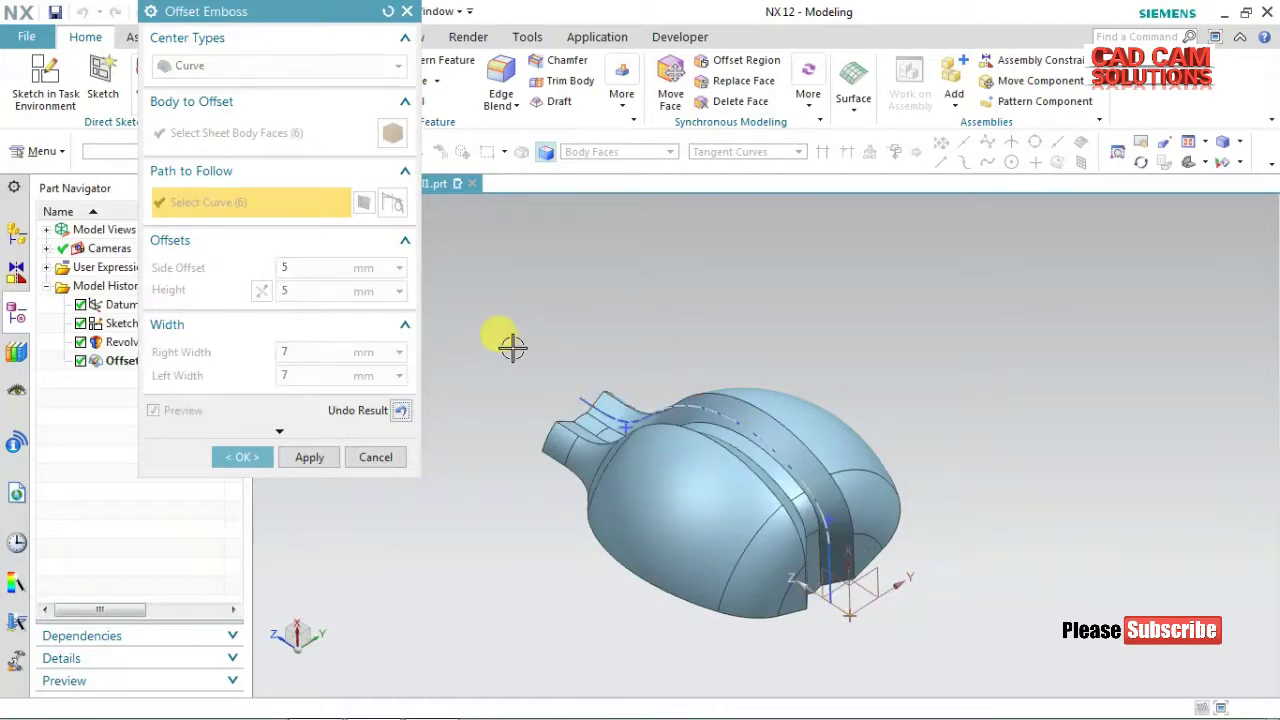
pyautogui.moveTo(553, 338)
pyautogui.mouseDown(button='middle')
pyautogui.moveTo(543, 386)
pyautogui.moveTo(623, 486)
pyautogui.moveTo(649, 493)
pyautogui.moveTo(554, 331)
pyautogui.moveTo(620, 266)
pyautogui.moveTo(649, 311)
pyautogui.moveTo(637, 309)
pyautogui.mouseUp(button='middle')
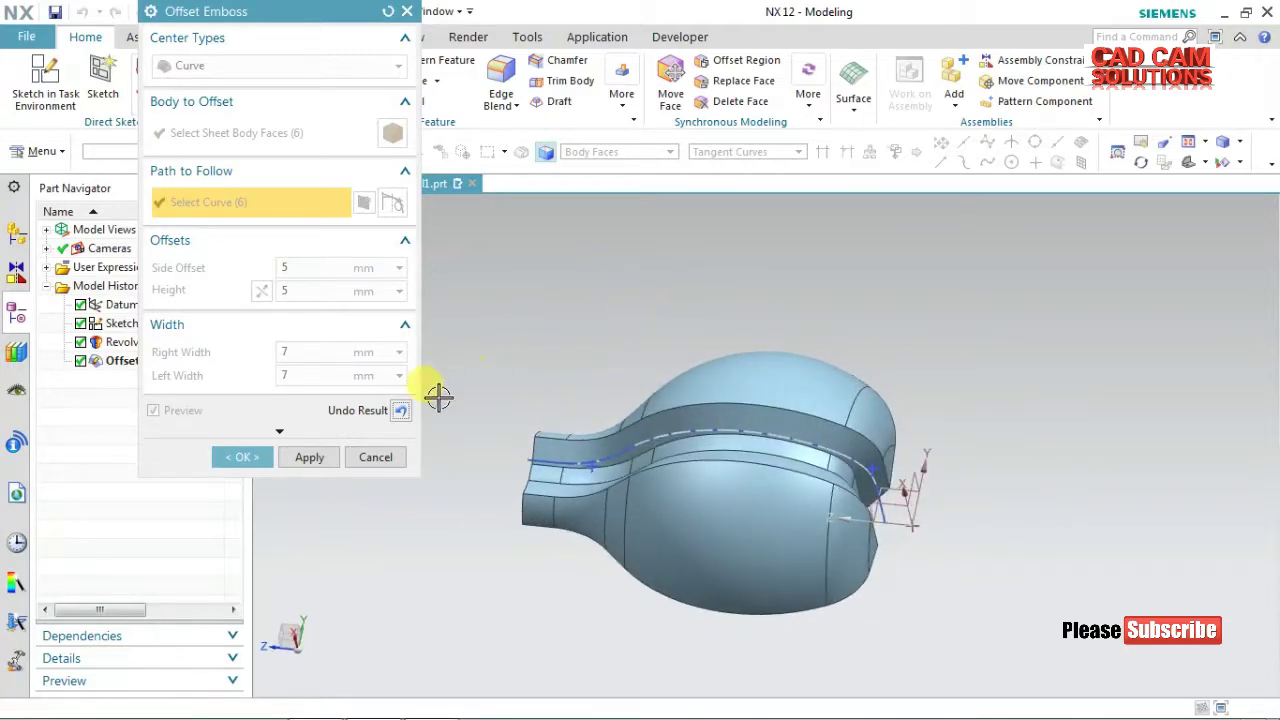
pyautogui.click(400, 410)
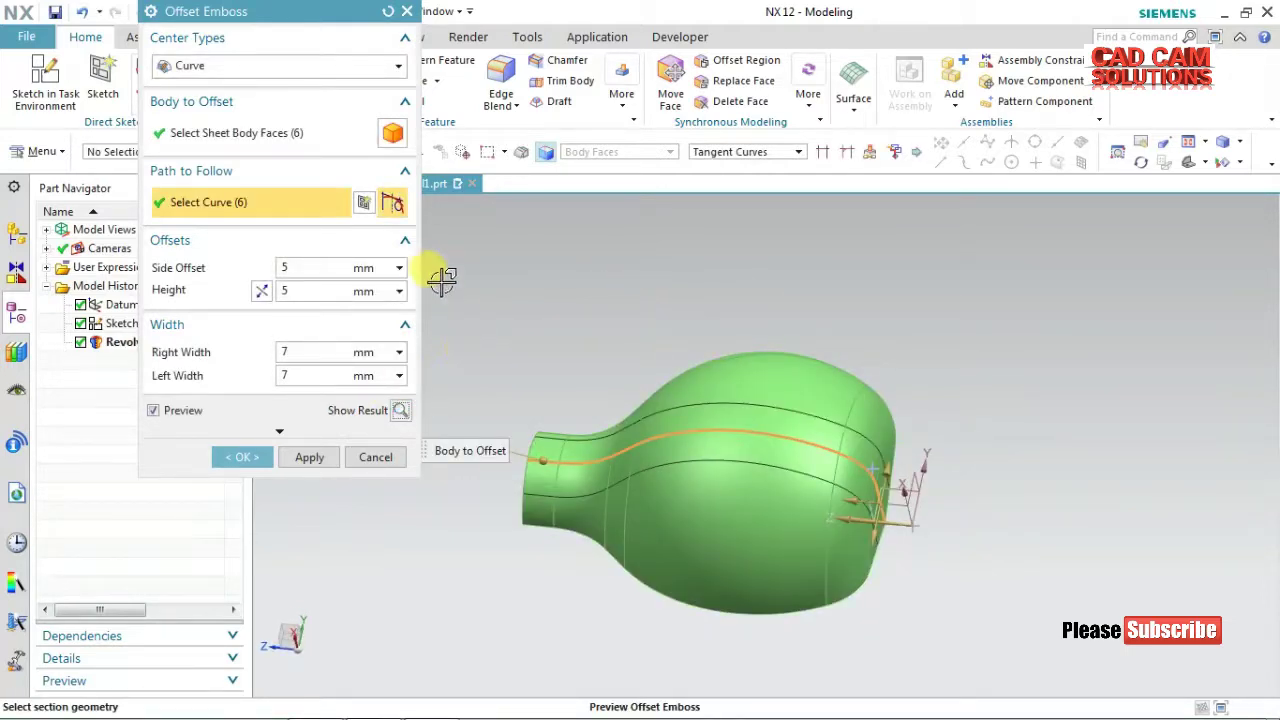
# Reverse the 5 mm height direction, verify the raised band, and create Offset Emboss (7).
pyautogui.click(261, 290)
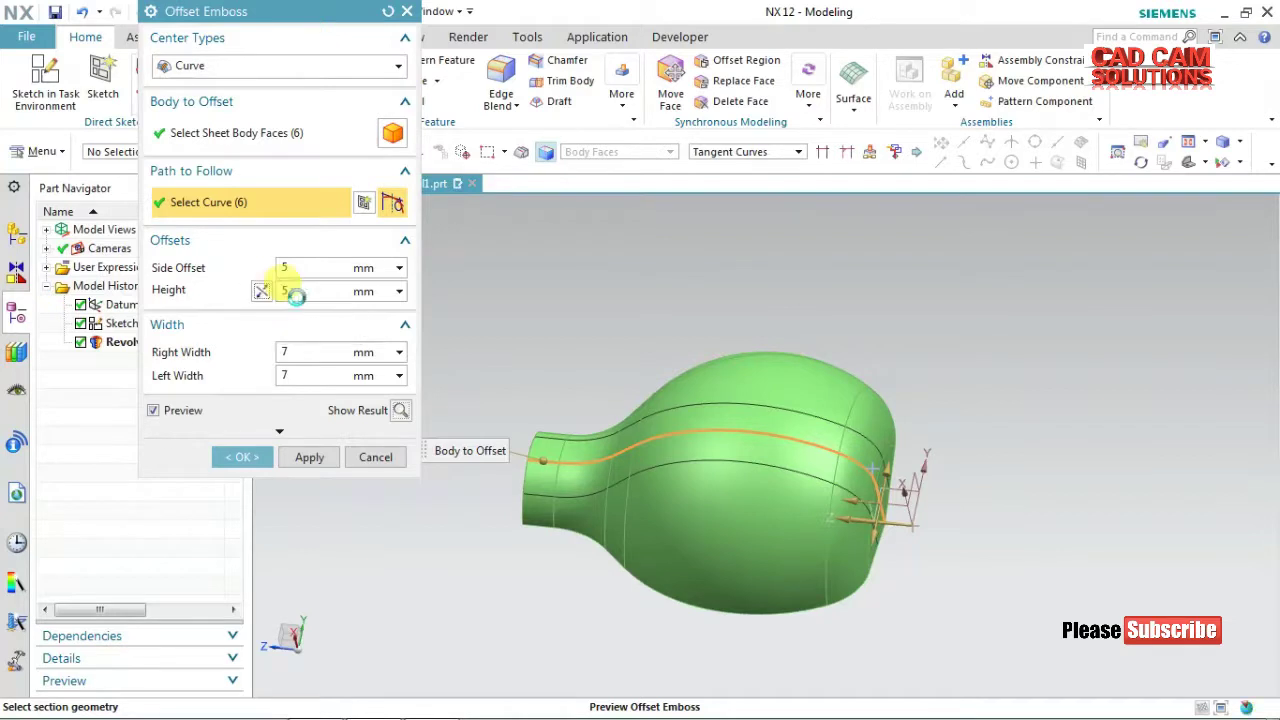
pyautogui.moveTo(543, 343); pyautogui.dragTo(490, 298, button='middle')
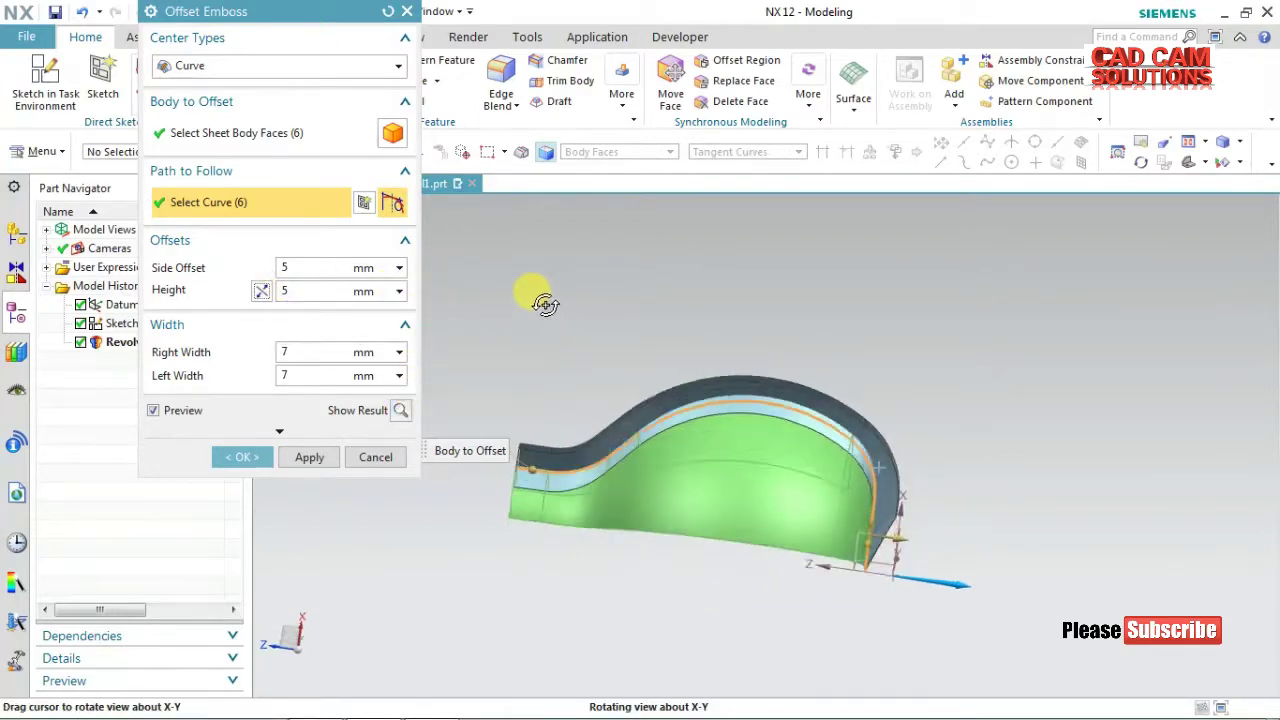
pyautogui.click(400, 410)
pyautogui.moveTo(590, 330)
pyautogui.mouseDown(button='middle')
pyautogui.moveTo(591, 360)
pyautogui.moveTo(753, 370)
pyautogui.moveTo(757, 306)
pyautogui.moveTo(694, 389)
pyautogui.moveTo(629, 391)
pyautogui.moveTo(643, 405)
pyautogui.mouseUp(button='middle')
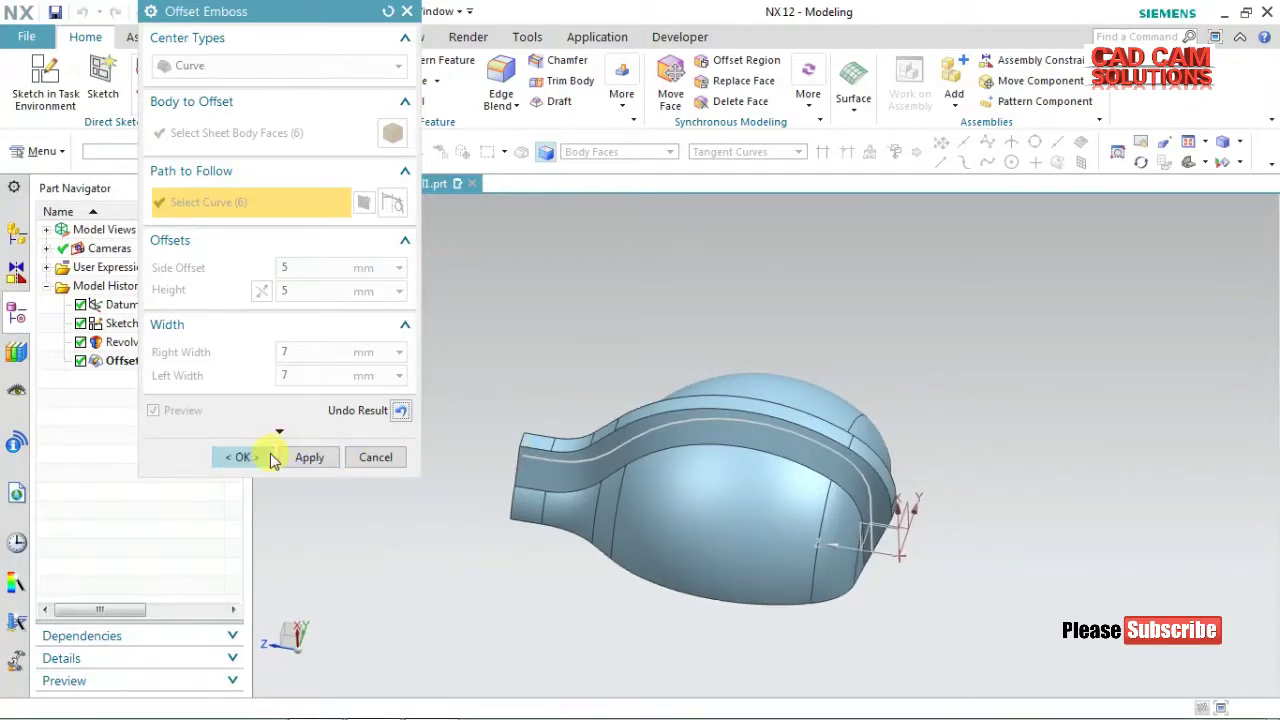
pyautogui.click(263, 457)
pyautogui.moveTo(529, 340)
pyautogui.mouseDown(button='middle')
pyautogui.moveTo(586, 286)
pyautogui.moveTo(509, 369)
pyautogui.moveTo(549, 360)
pyautogui.mouseUp(button='middle')
pyautogui.click(720, 497)
pyautogui.moveTo(720, 497); pyautogui.dragTo(786, 443, button='middle')
pyautogui.click(421, 280)
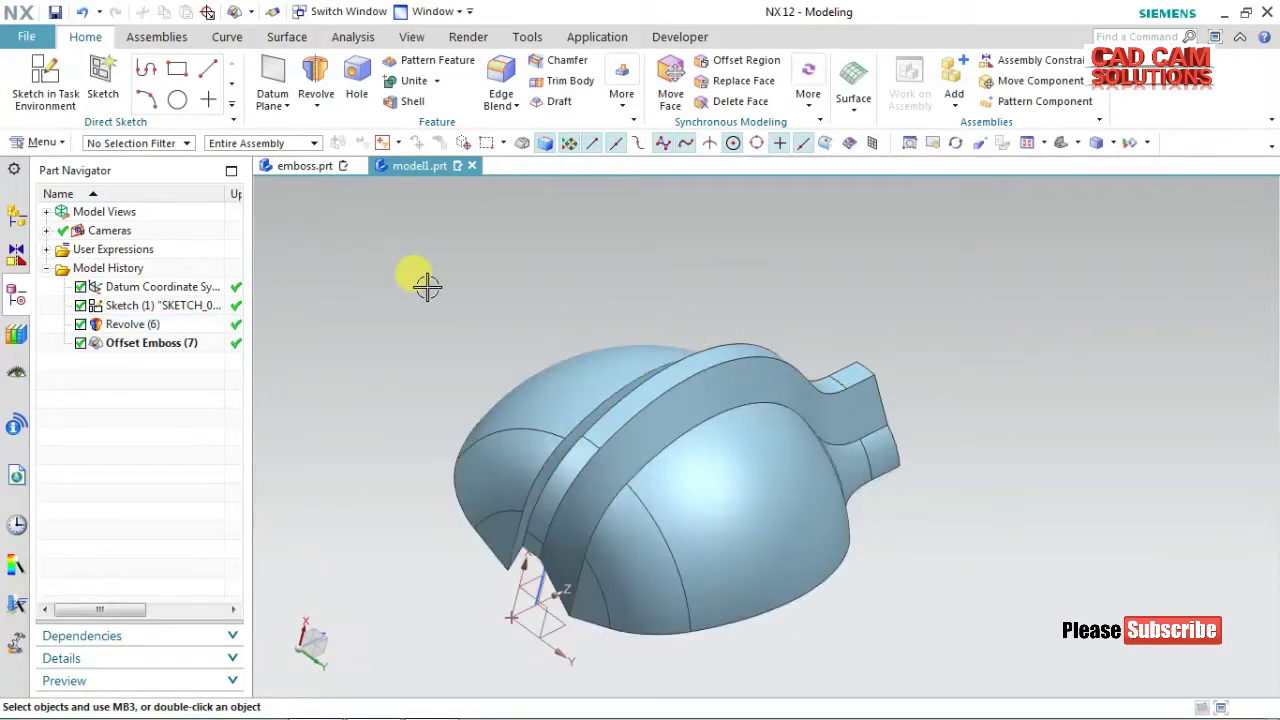
# Create Point (8) using Point on Face on the bulb's front face.
pyautogui.click(280, 102)
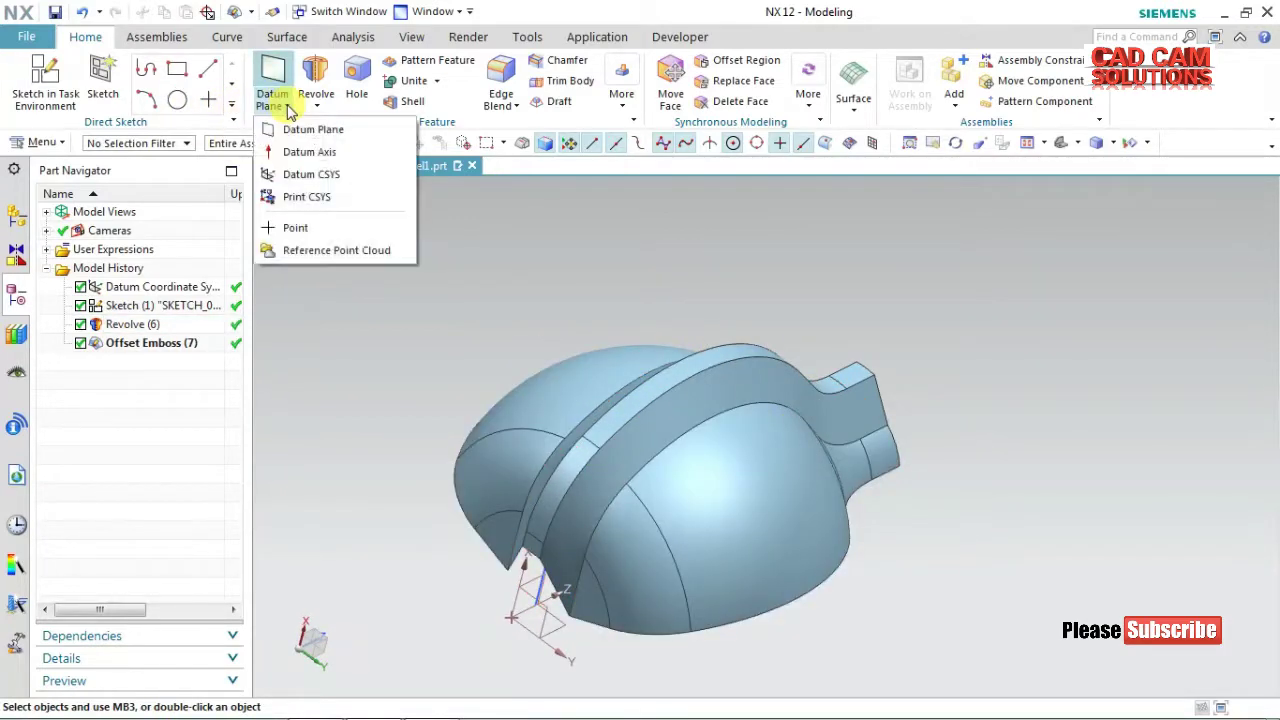
pyautogui.click(327, 228)
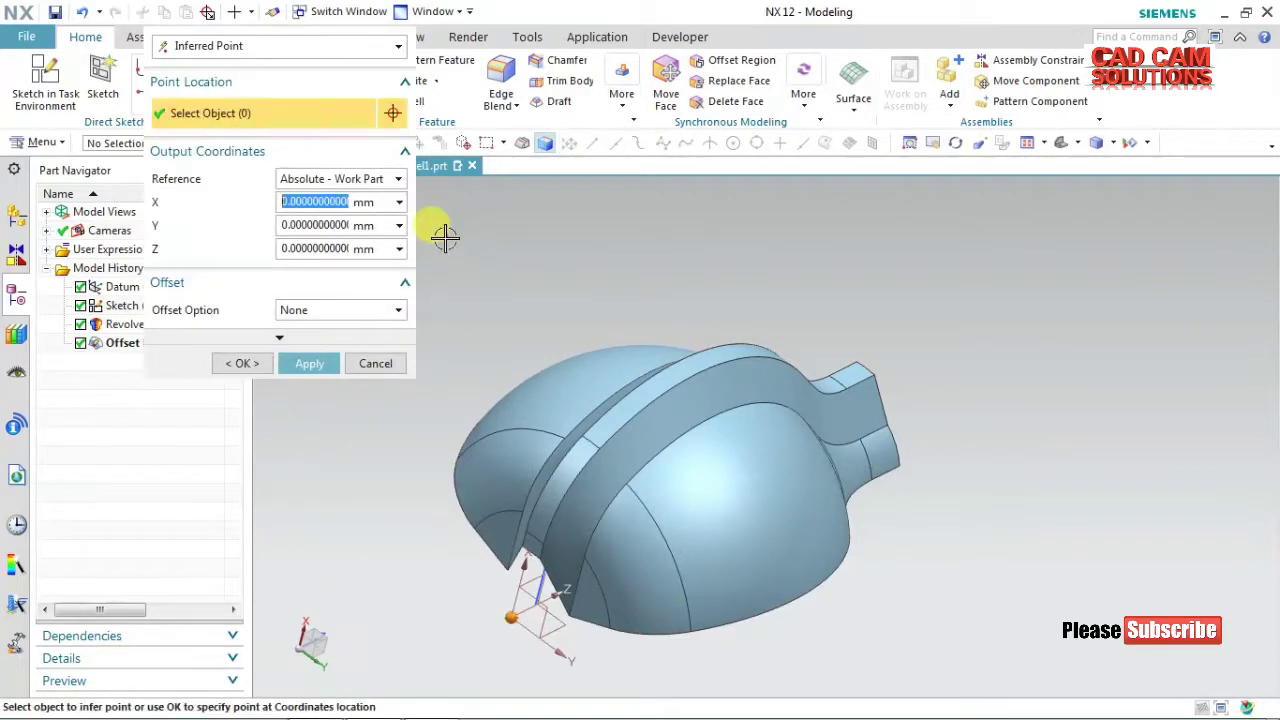
pyautogui.click(306, 47)
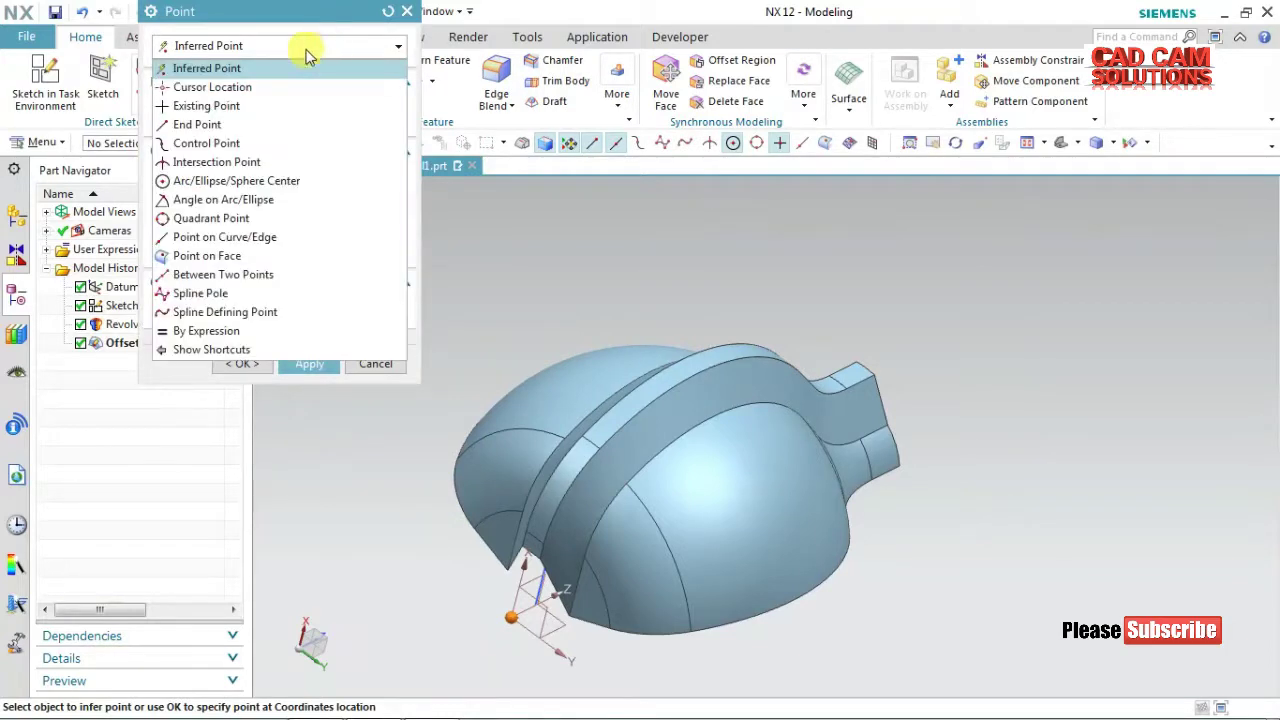
pyautogui.click(218, 262)
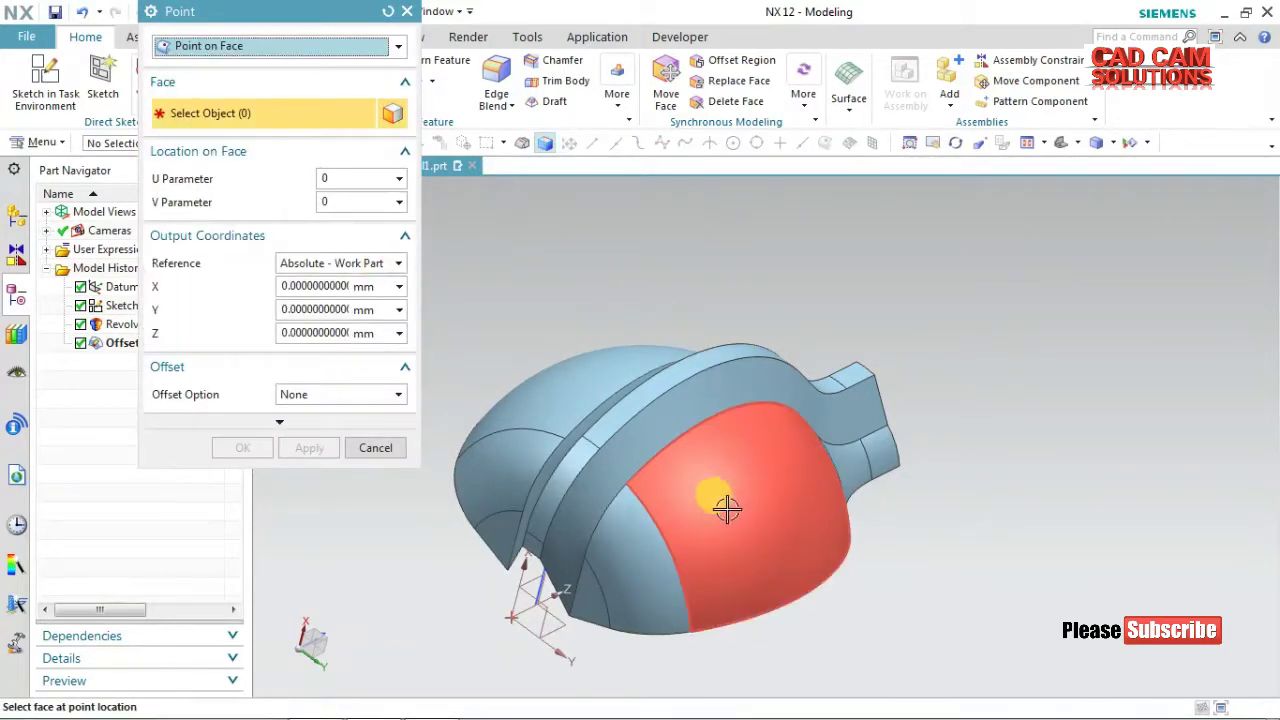
pyautogui.click(760, 496)
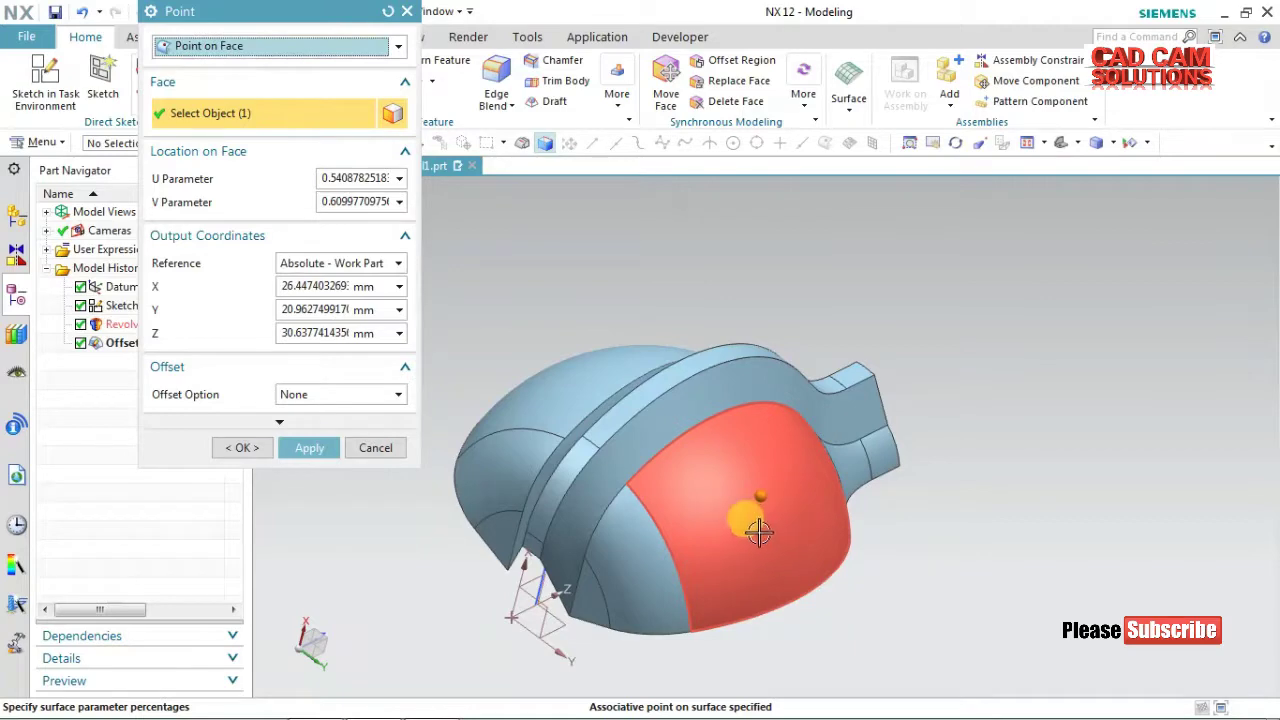
pyautogui.click(252, 450)
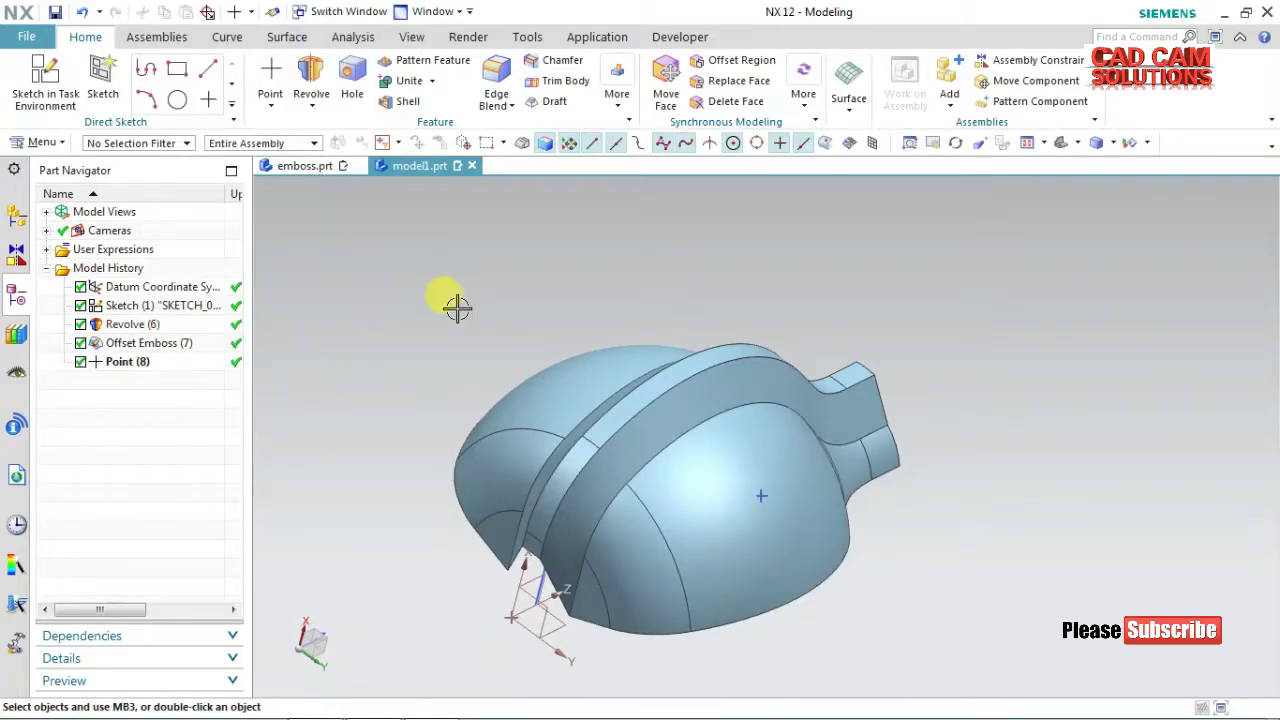
# Start a new offset emboss on the whole body, centred on the existing point.
pyautogui.click(40, 143)
pyautogui.moveTo(50, 234)
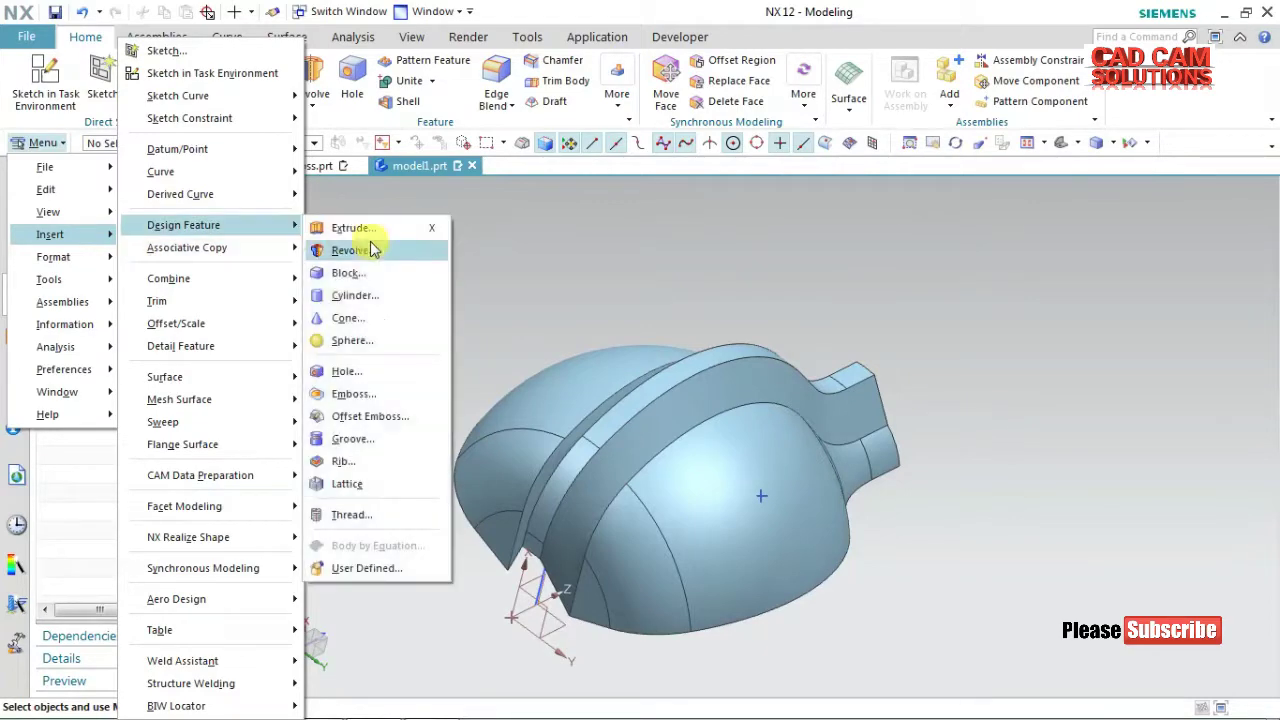
pyautogui.moveTo(183, 225)
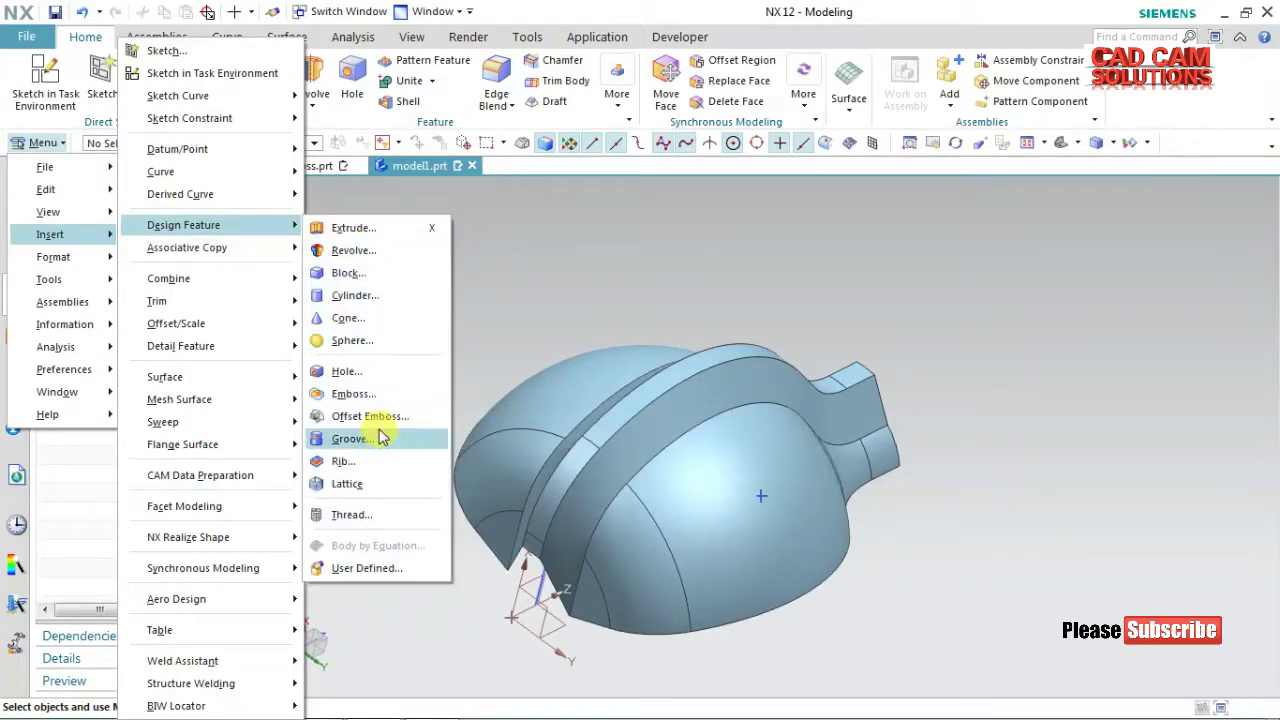
pyautogui.click(376, 416)
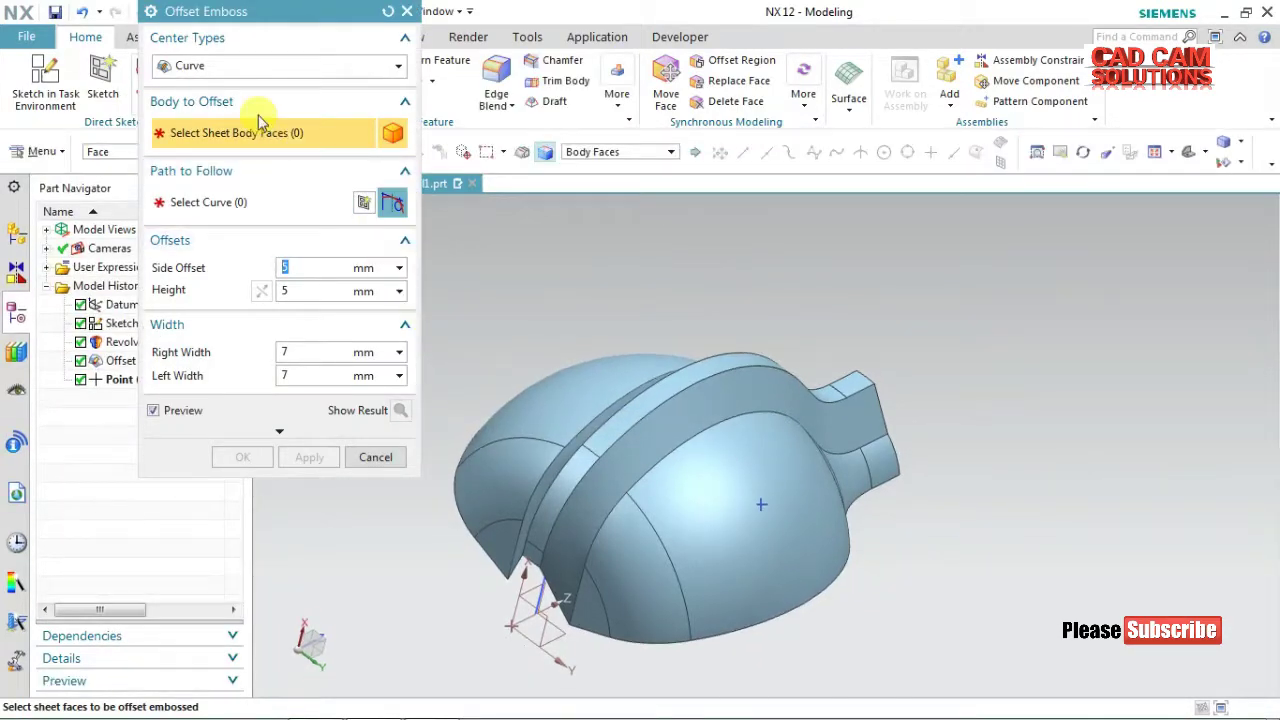
pyautogui.click(251, 70)
pyautogui.click(214, 103)
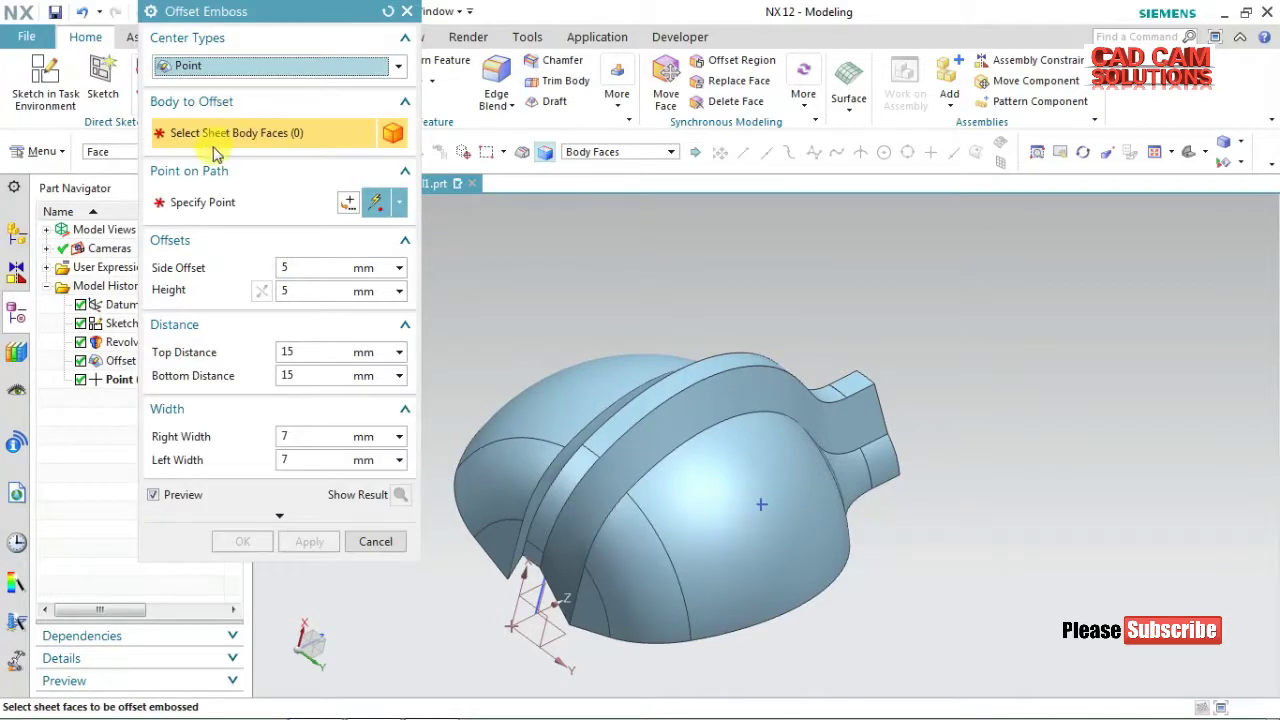
pyautogui.click(697, 451)
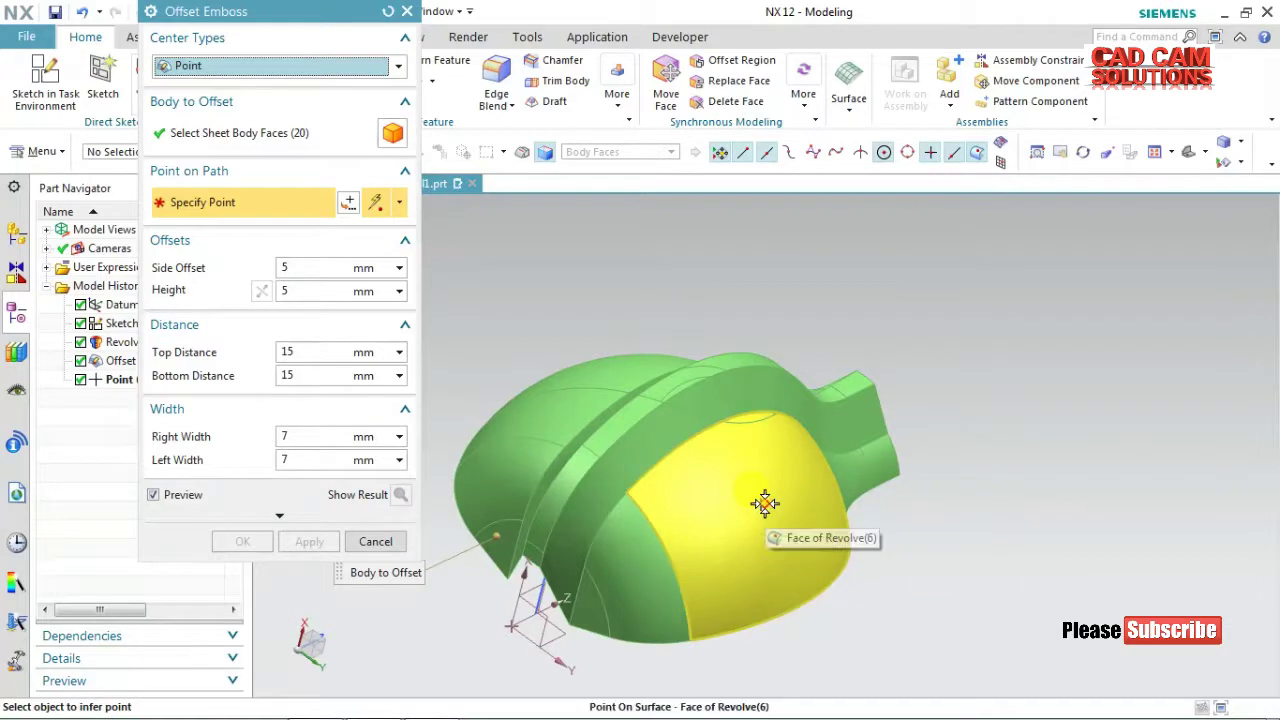
pyautogui.click(762, 504)
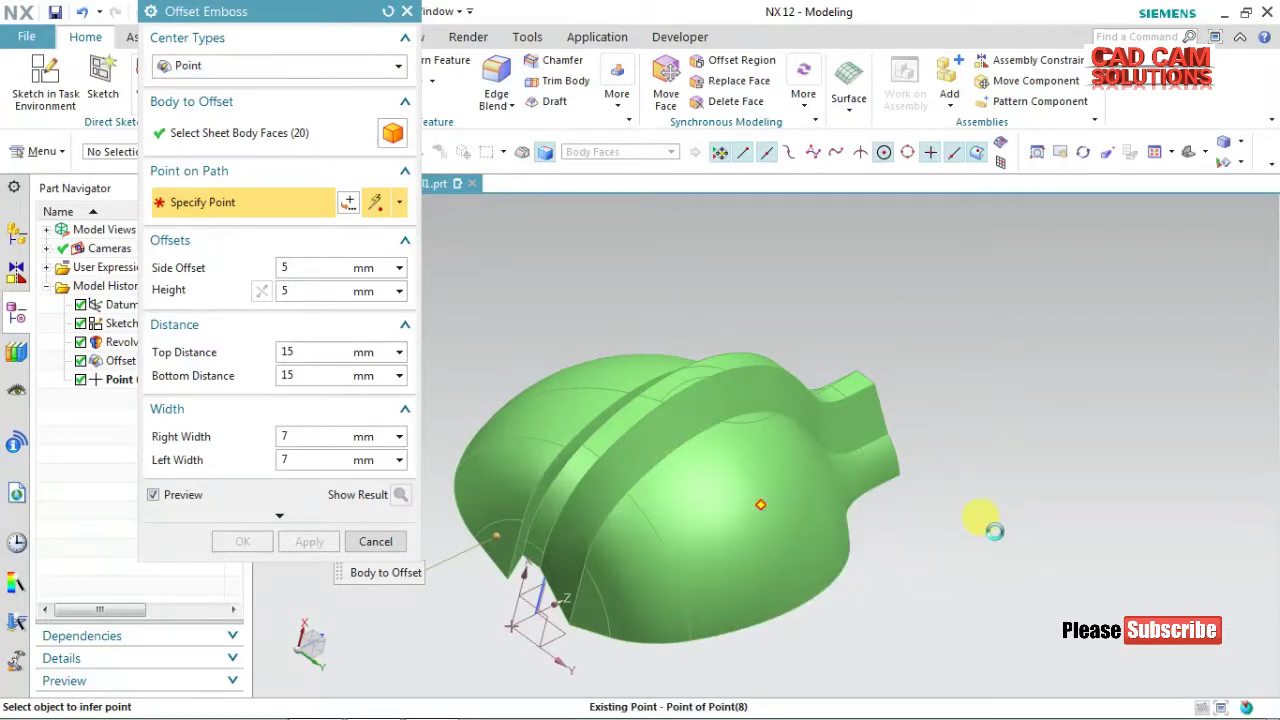
pyautogui.click(1130, 541)
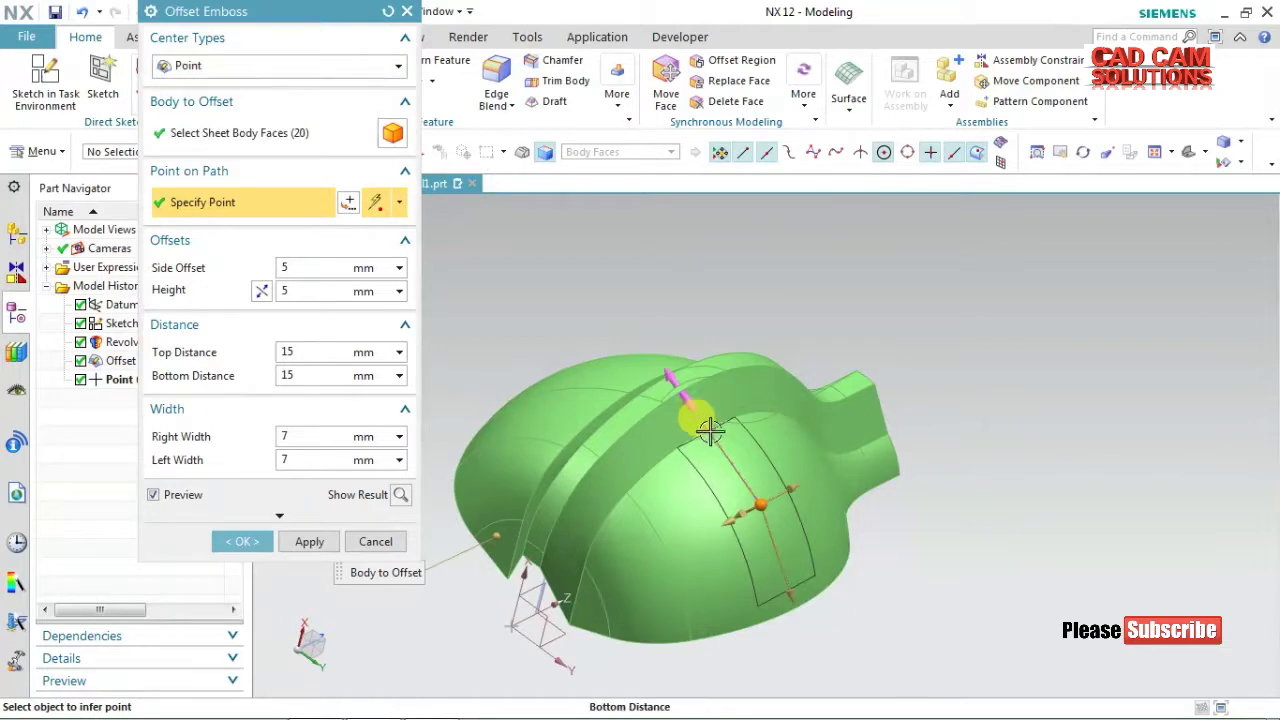
# Shorten the emboss distances with top at 7, preview the square pocket, and create Offset Emboss (9).
pyautogui.moveTo(704, 424); pyautogui.dragTo(736, 463)
pyautogui.moveTo(786, 592); pyautogui.dragTo(777, 537)
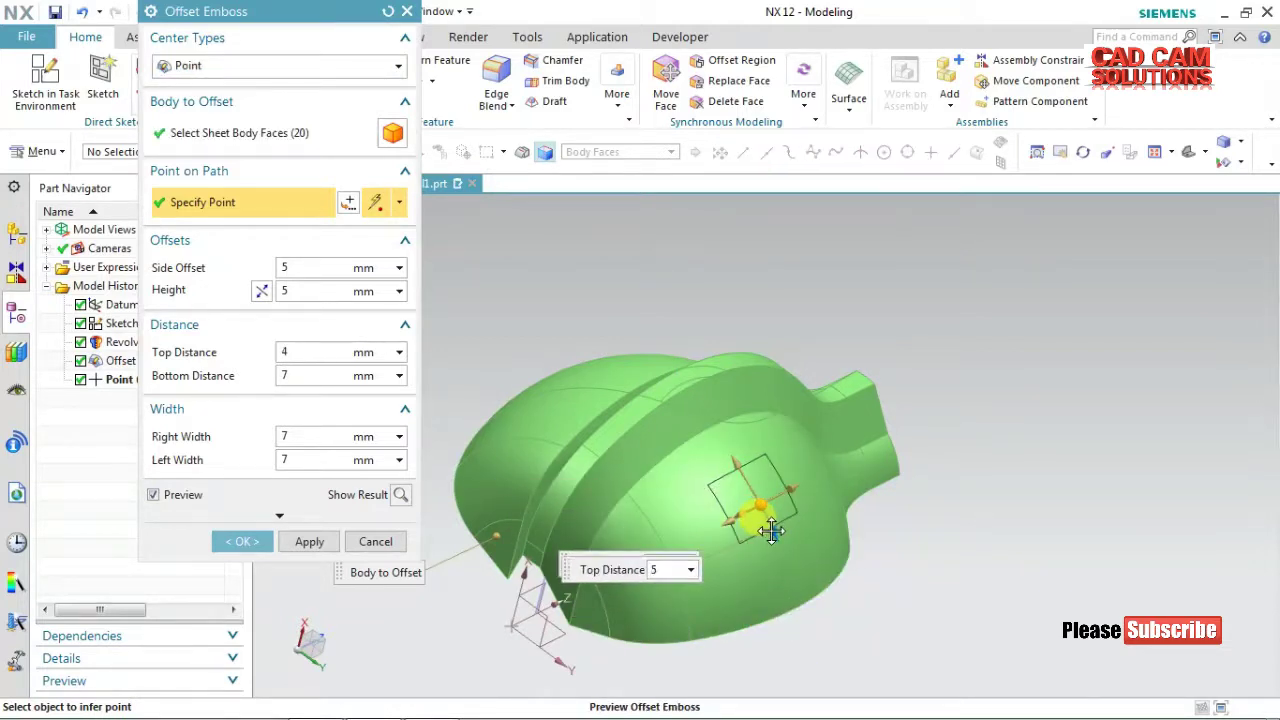
pyautogui.moveTo(777, 537); pyautogui.dragTo(775, 540)
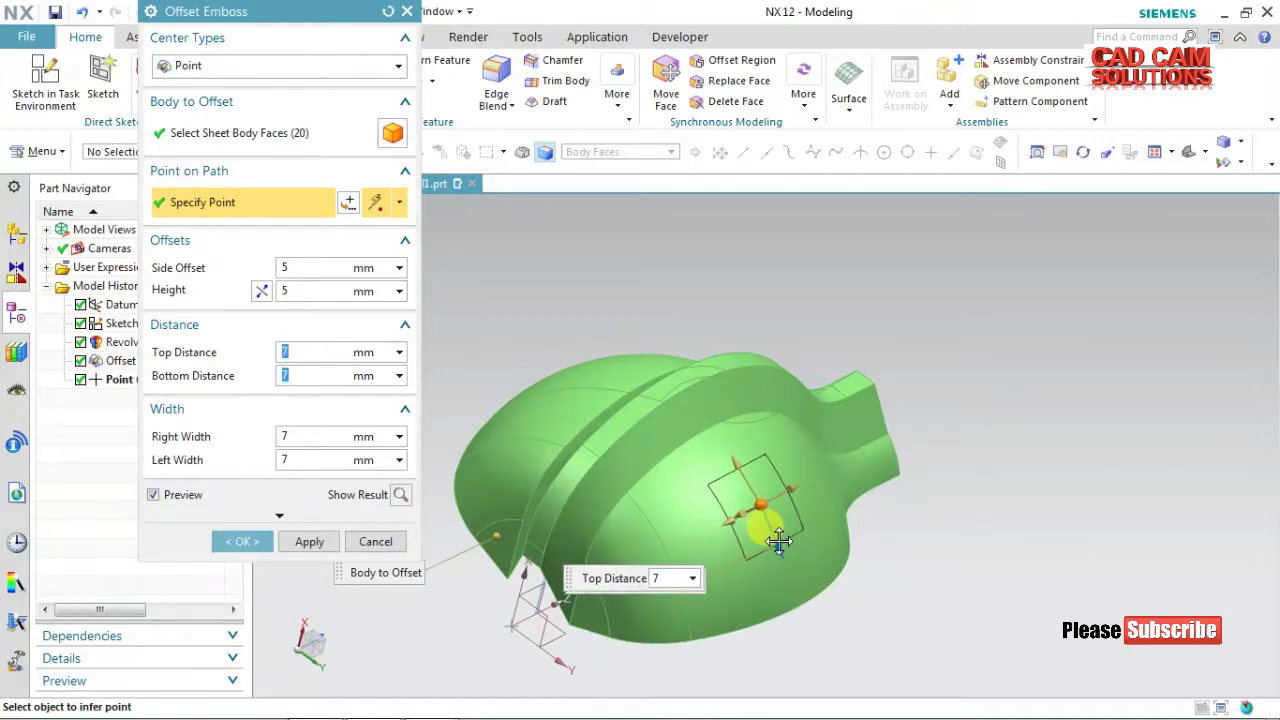
pyautogui.click(402, 494)
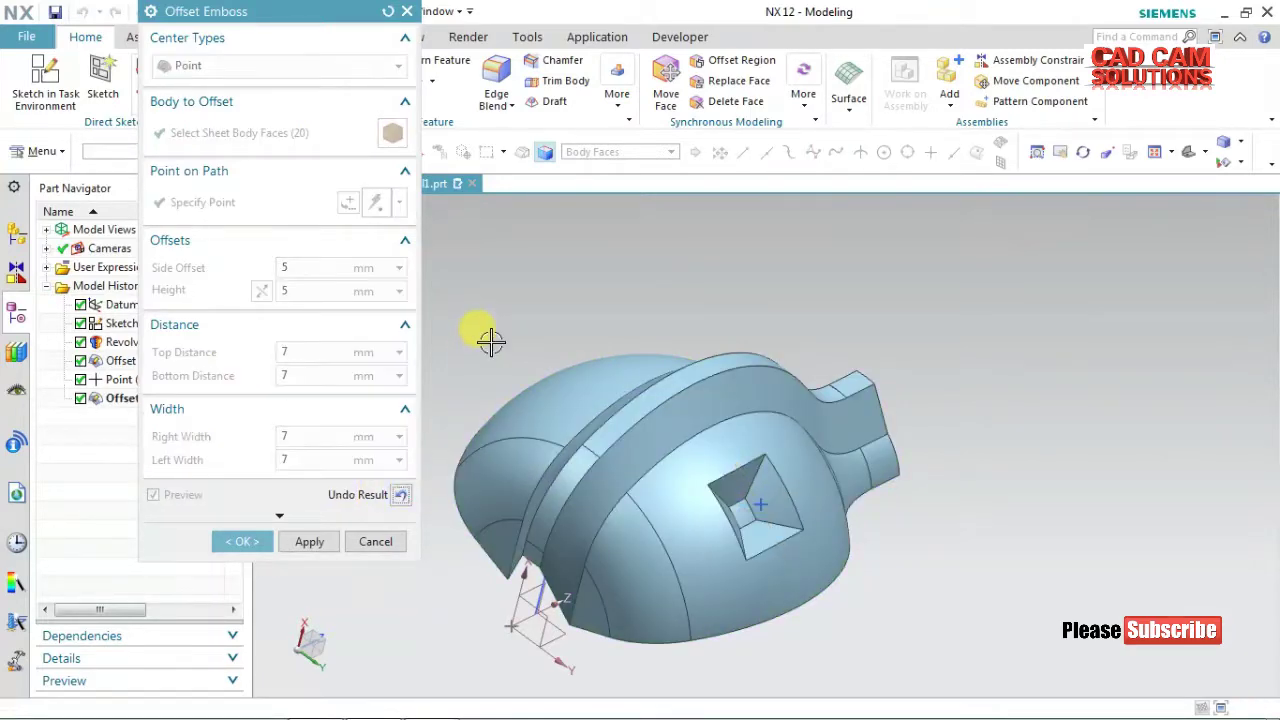
pyautogui.moveTo(922, 591); pyautogui.dragTo(915, 581, button='middle')
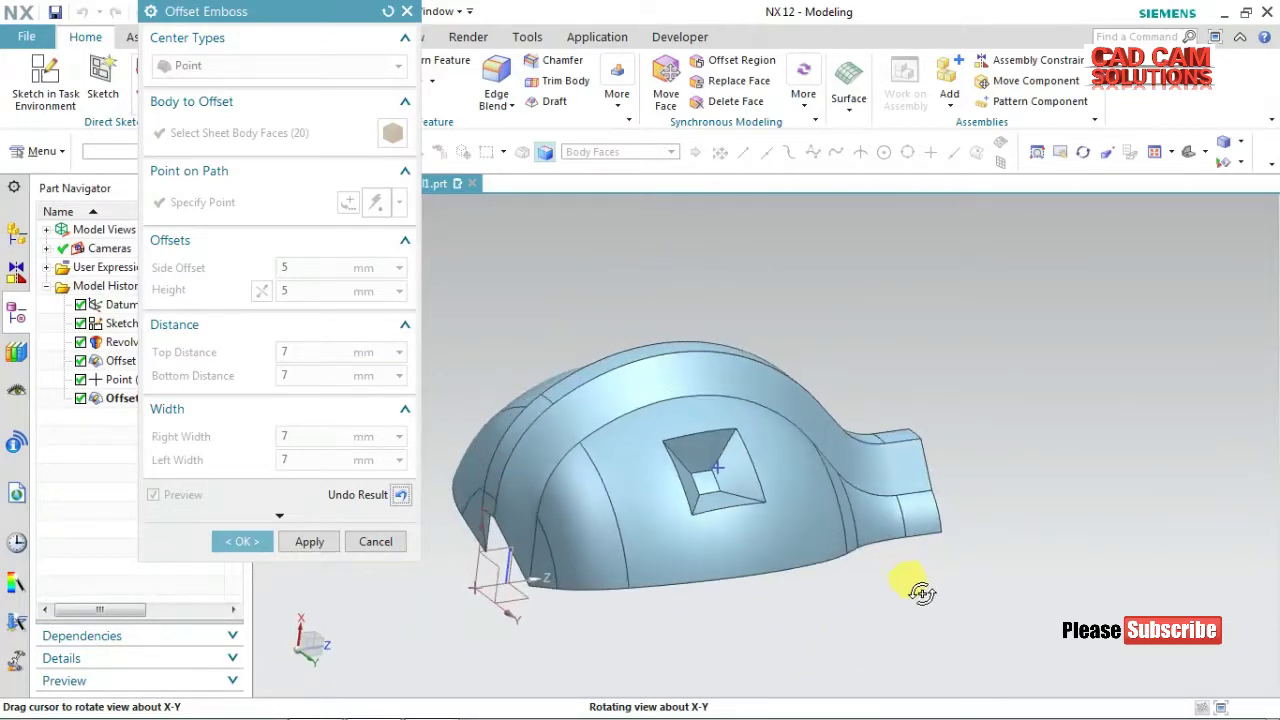
pyautogui.moveTo(915, 581); pyautogui.dragTo(914, 586, button='middle')
pyautogui.click(399, 496)
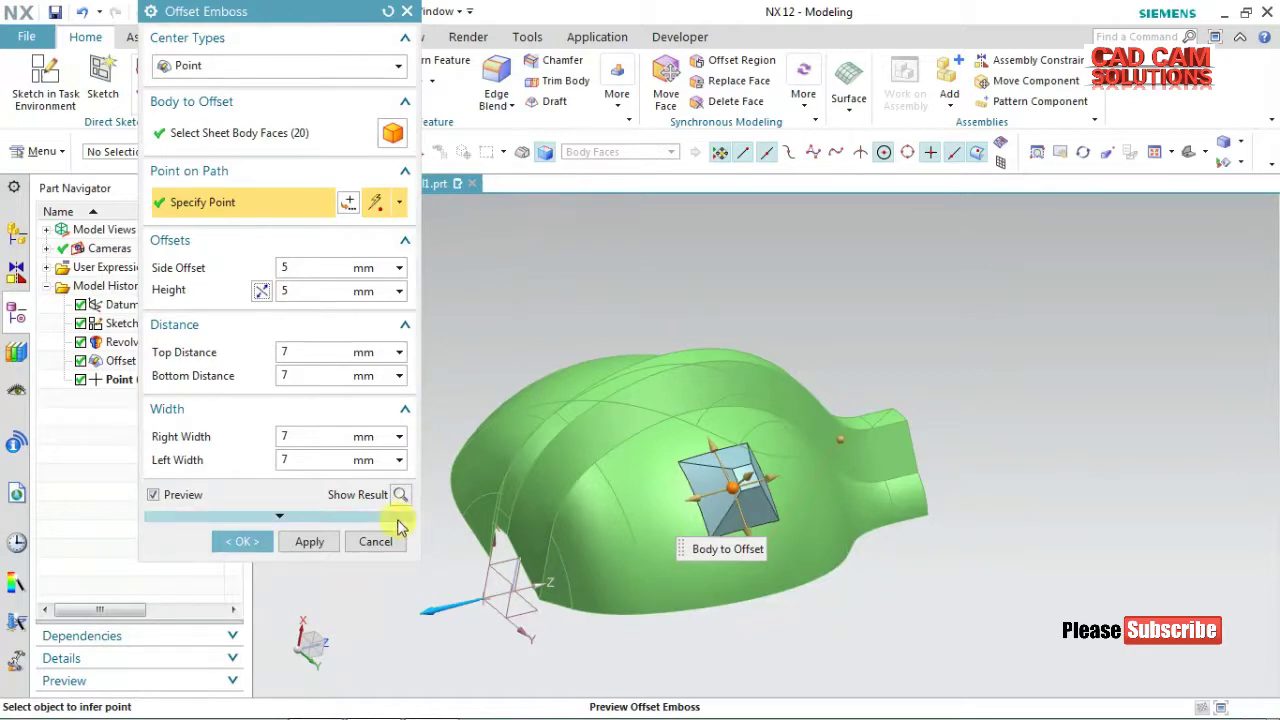
pyautogui.click(400, 494)
pyautogui.moveTo(868, 597); pyautogui.dragTo(893, 615, button='middle')
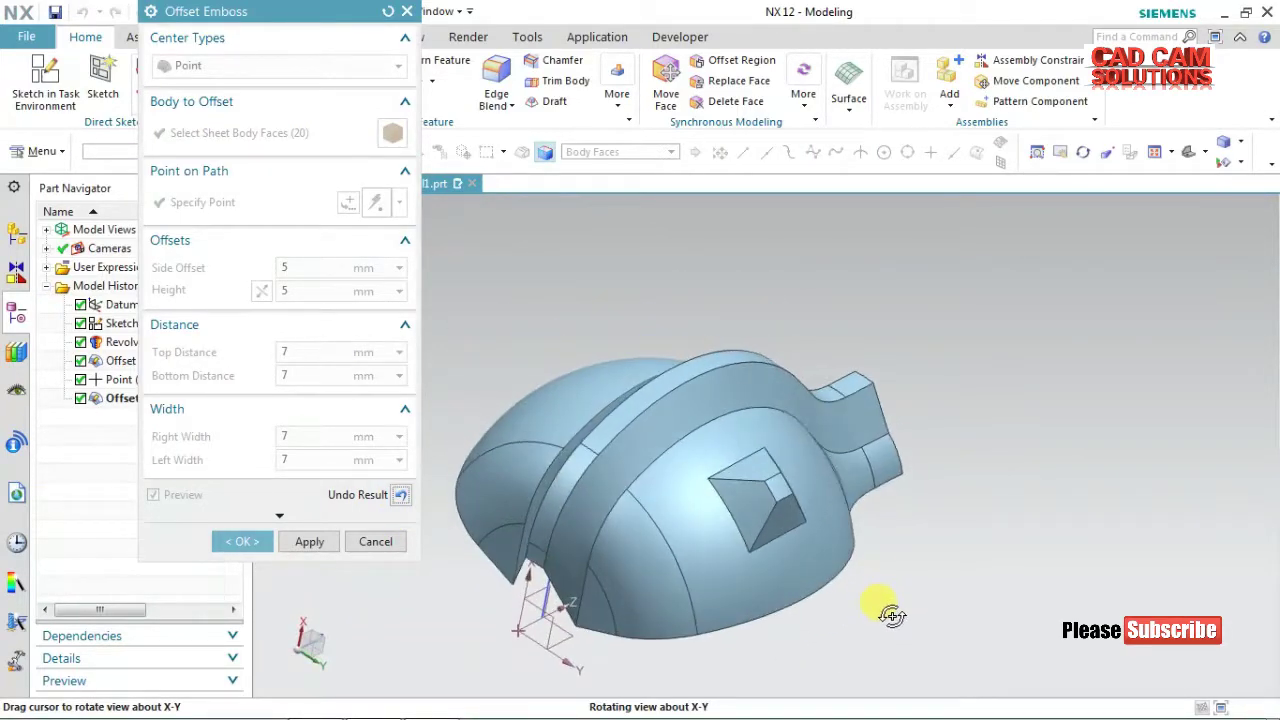
pyautogui.click(237, 548)
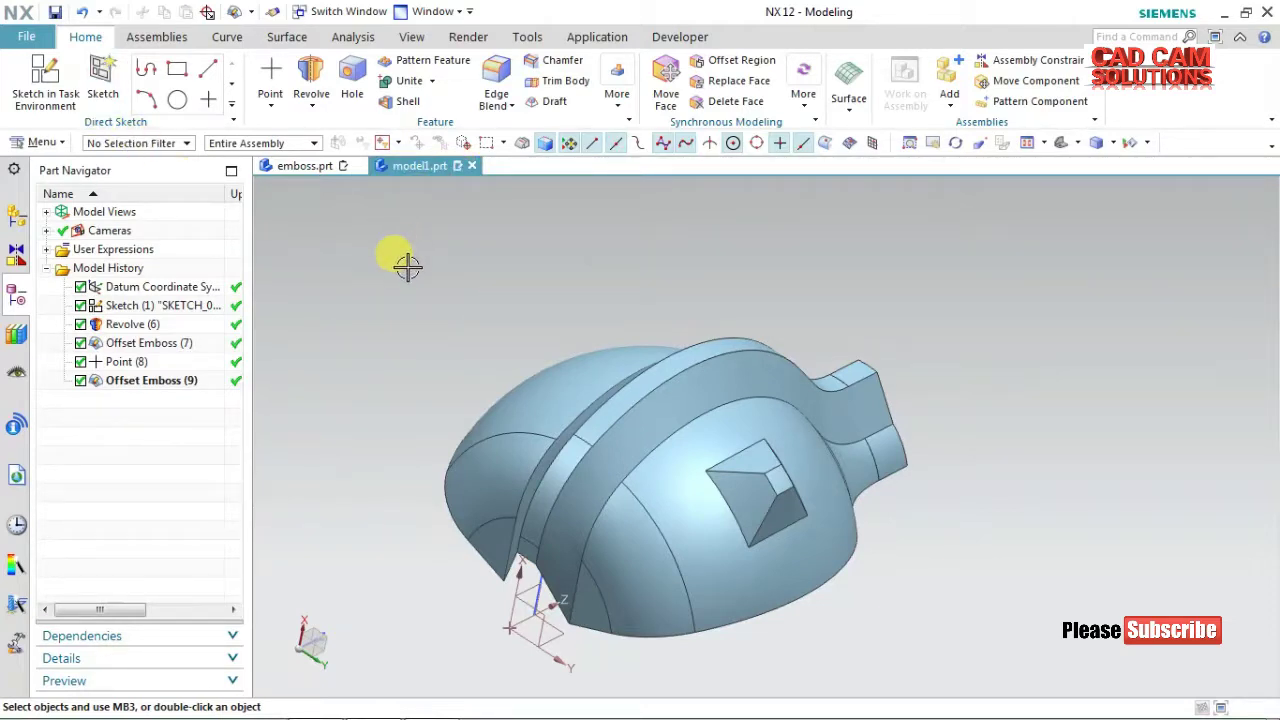
# Create a new Model-template part named model3.
pyautogui.click(26, 36)
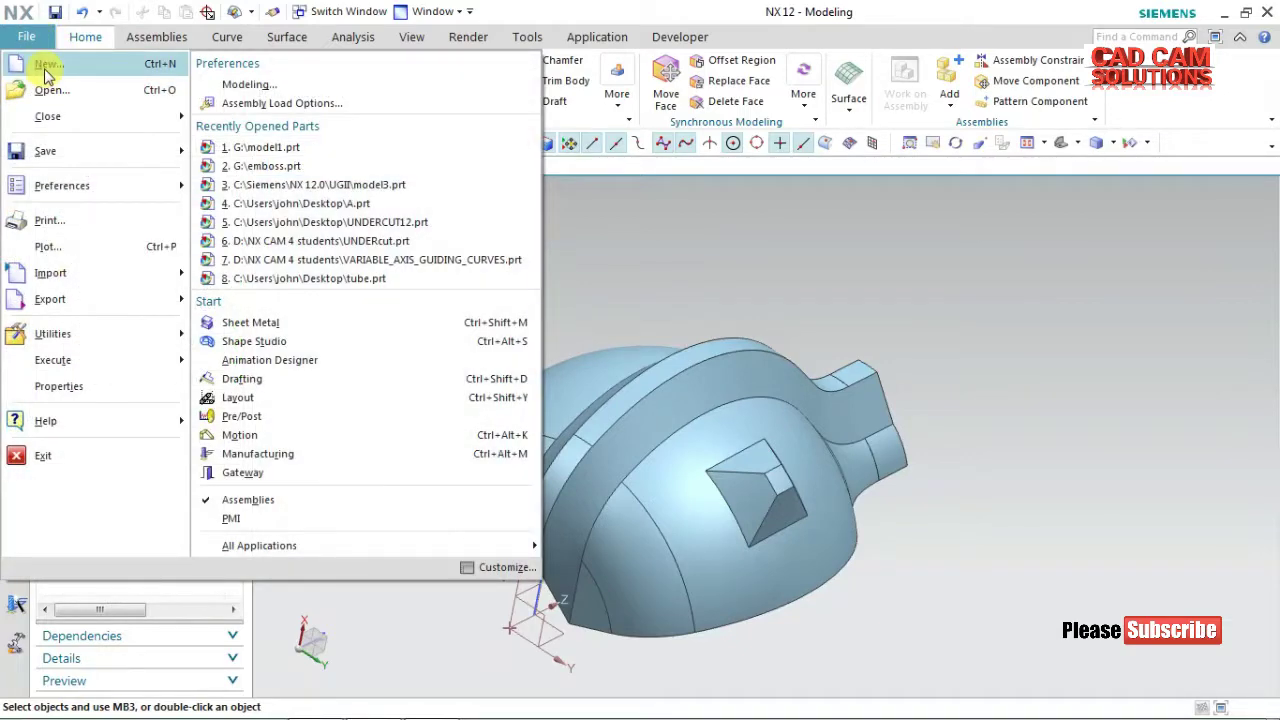
pyautogui.click(424, 205)
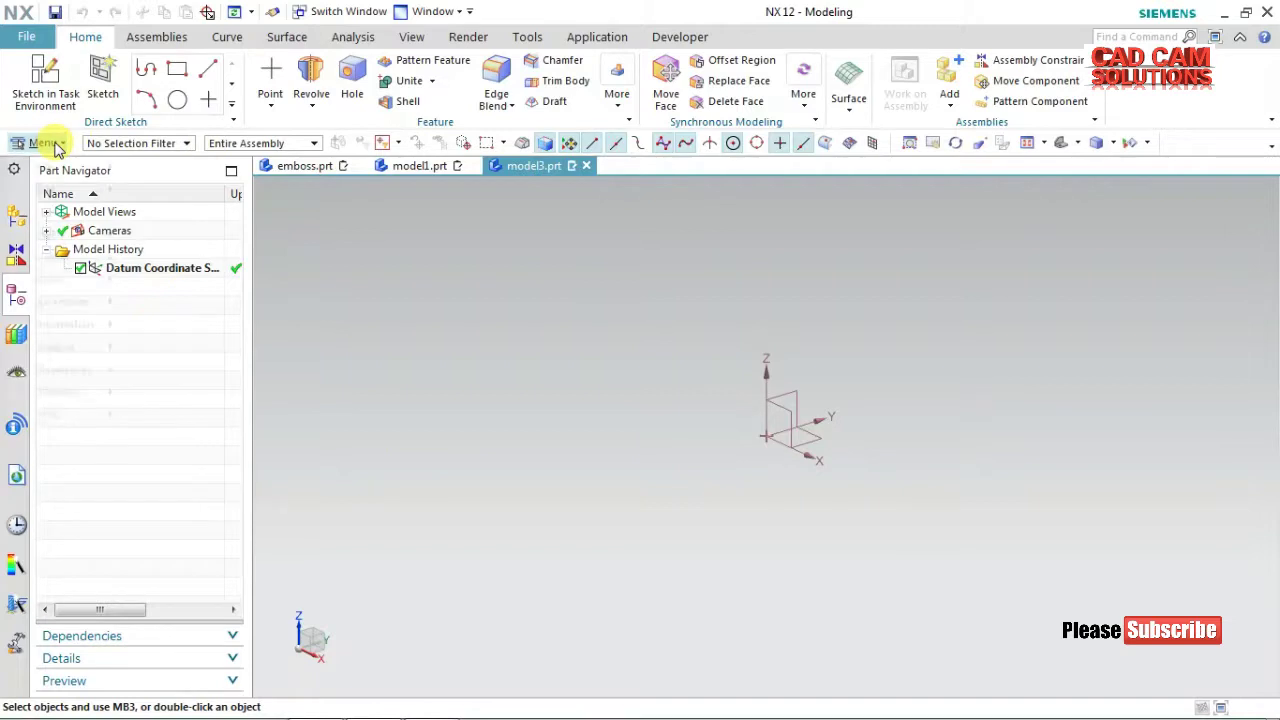
pyautogui.click(45, 143)
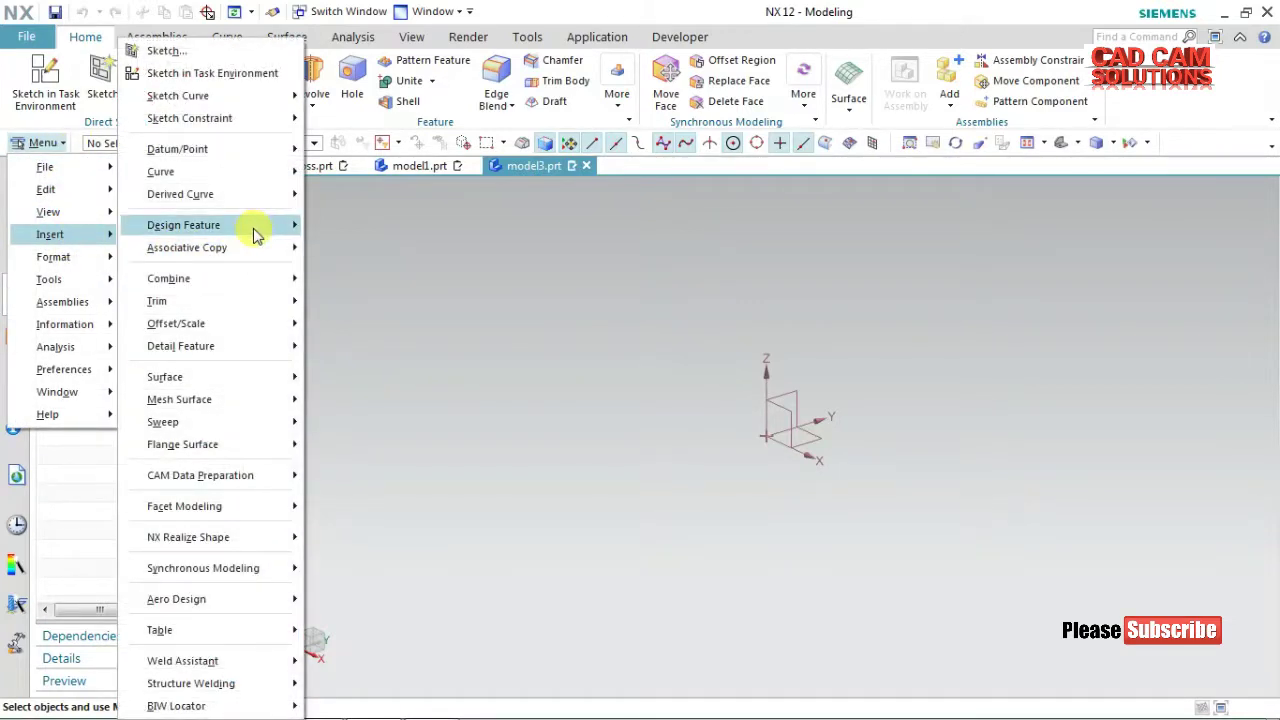
pyautogui.moveTo(183, 225)
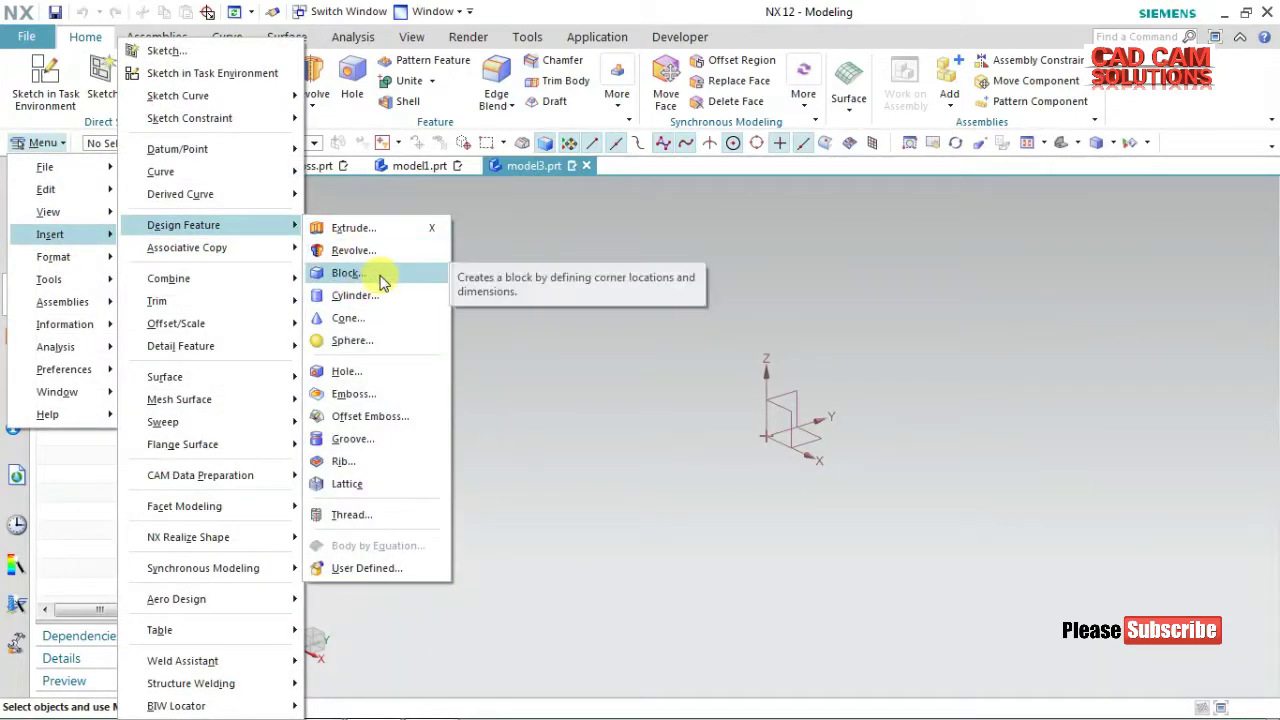
# Preview a 100 mm cube block, then switch to Two Points and Height with a second corner right of the origin.
pyautogui.click(381, 277)
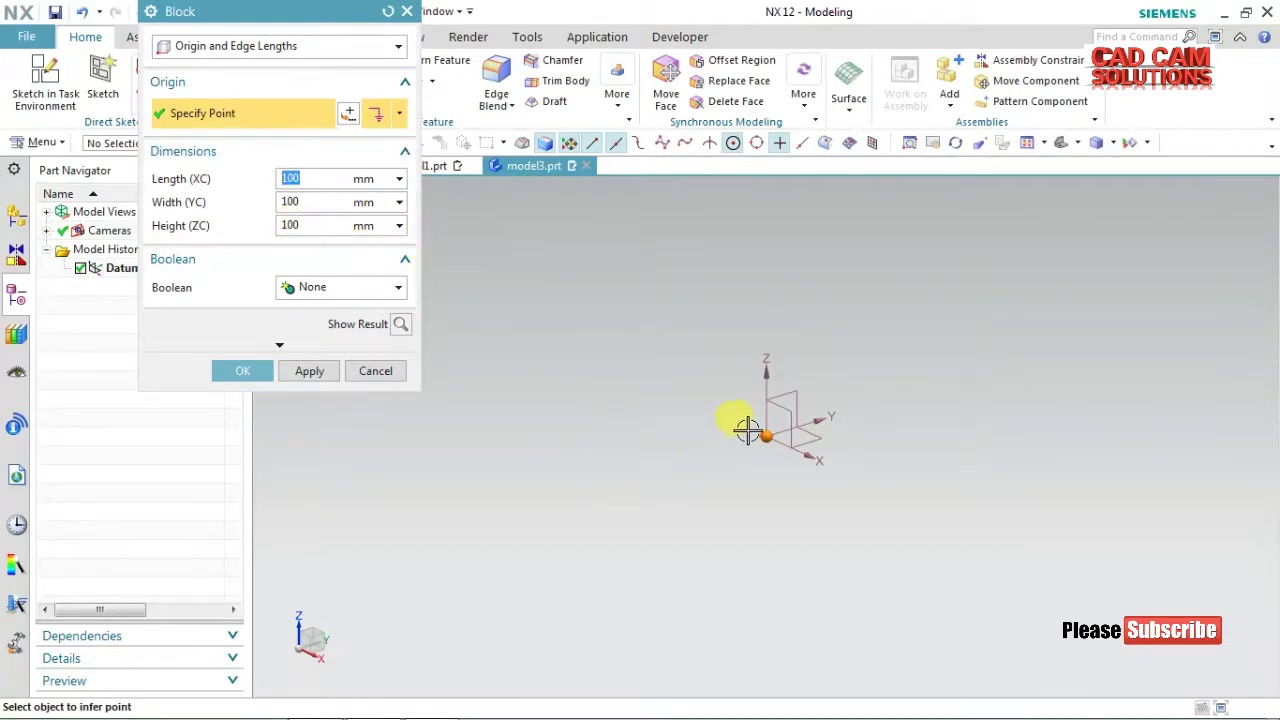
pyautogui.click(400, 325)
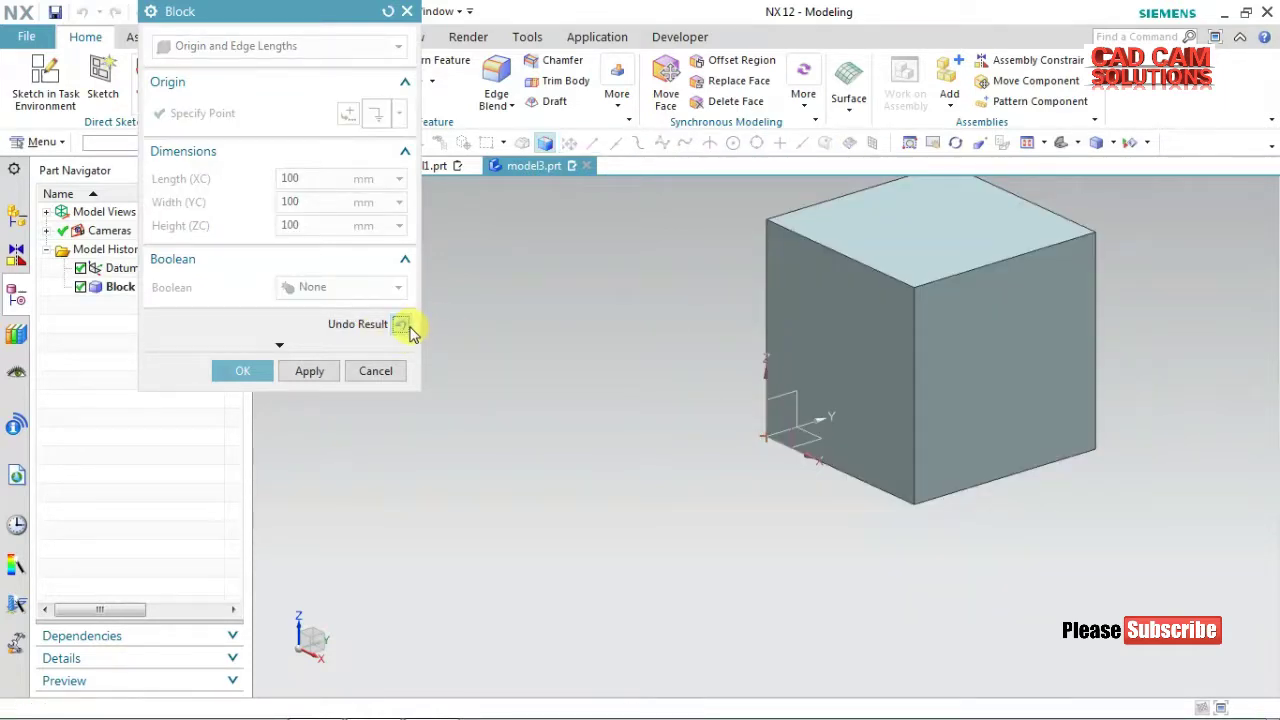
pyautogui.click(400, 325)
pyautogui.click(303, 47)
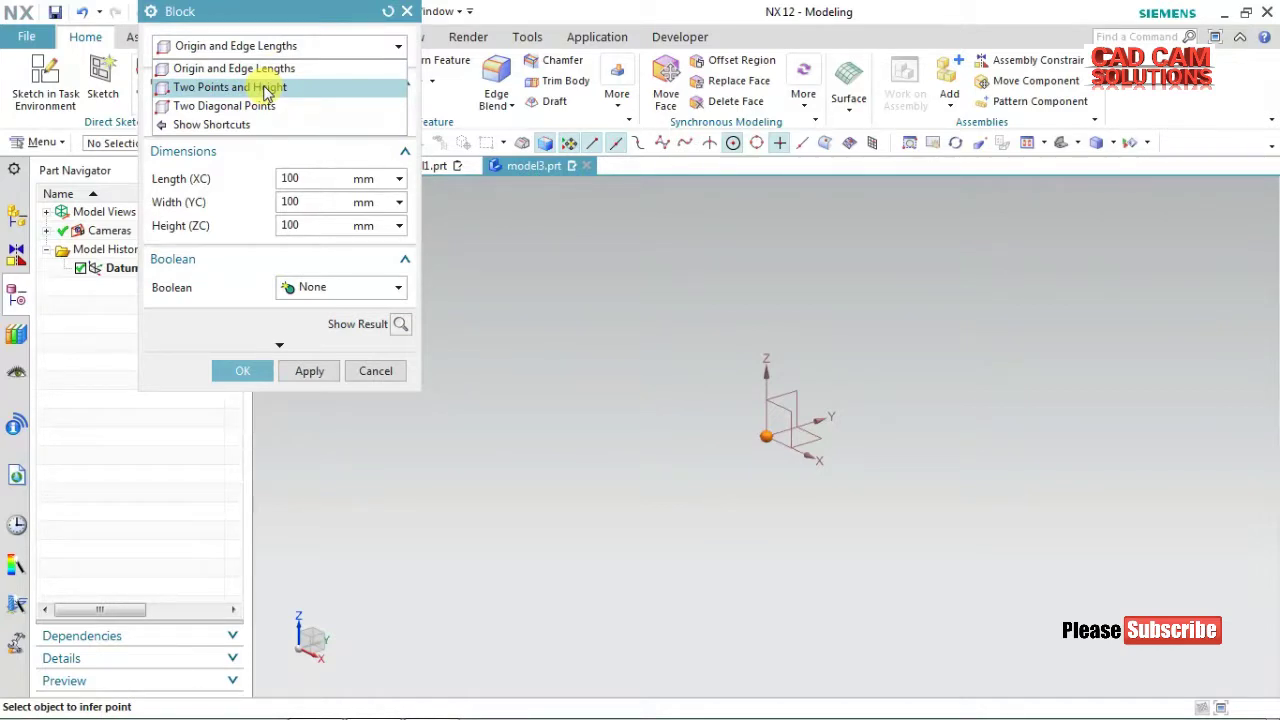
pyautogui.click(265, 88)
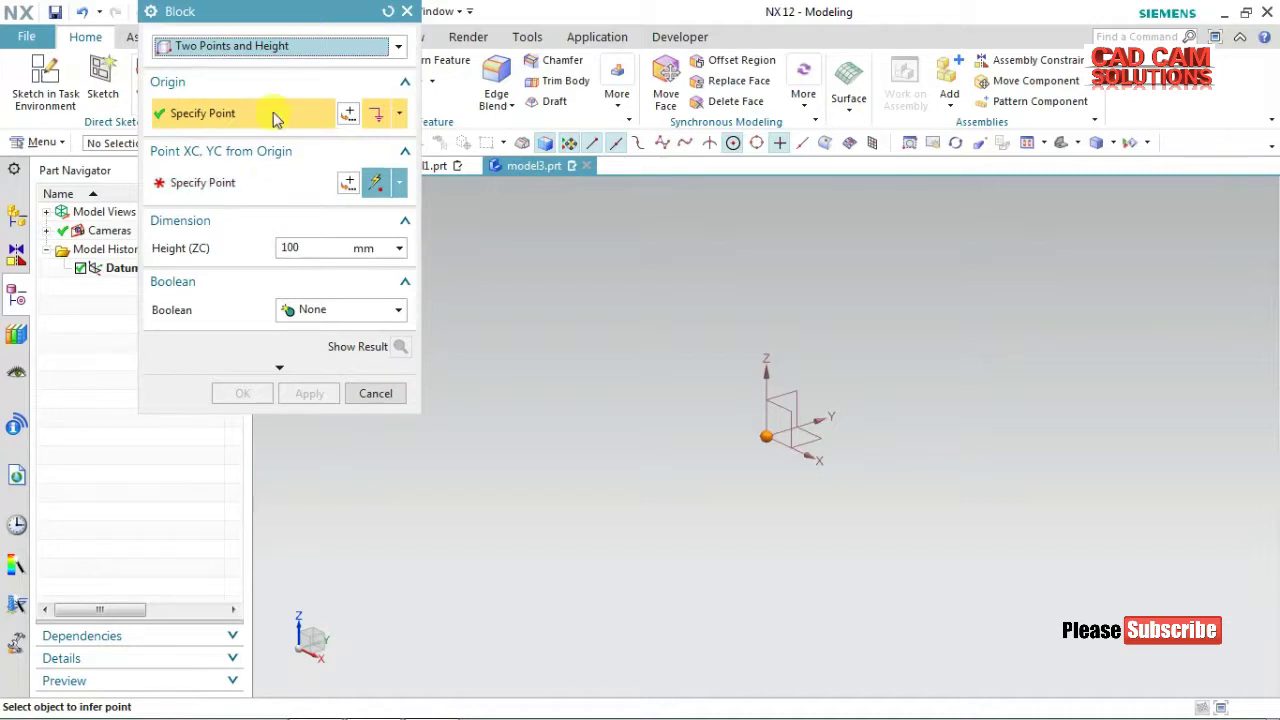
pyautogui.click(401, 186)
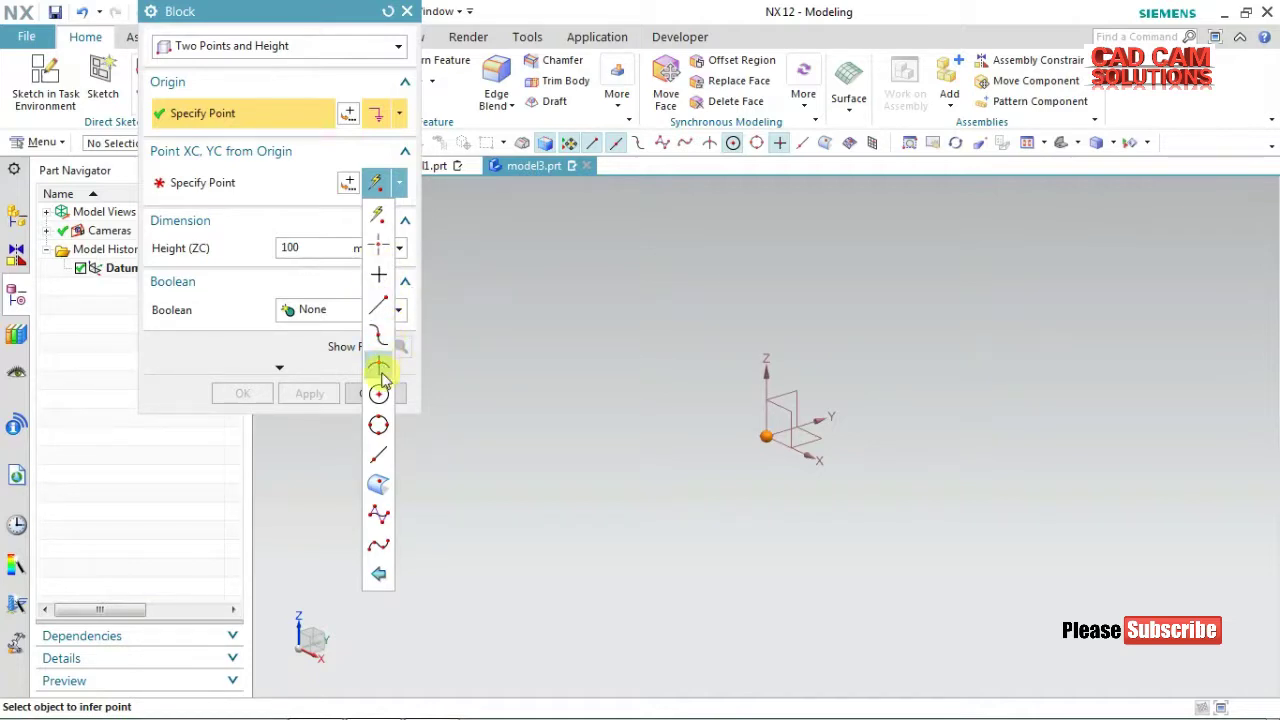
pyautogui.click(380, 250)
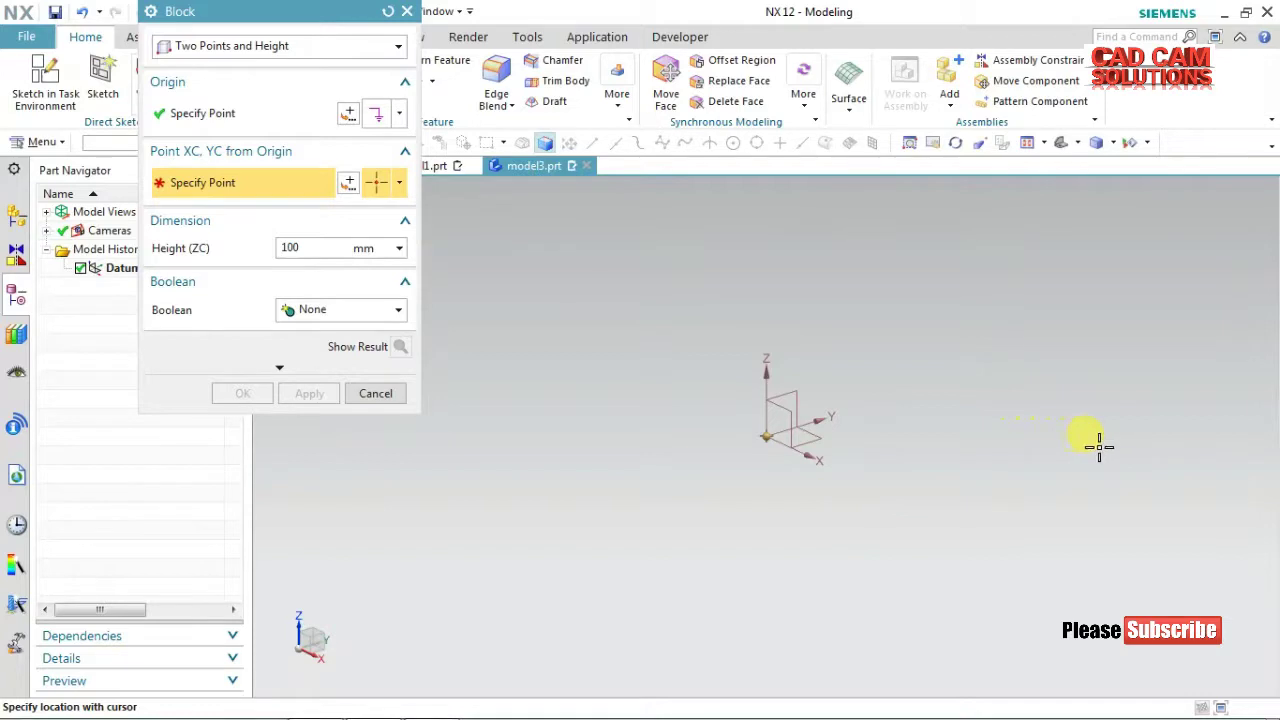
pyautogui.click(1101, 445)
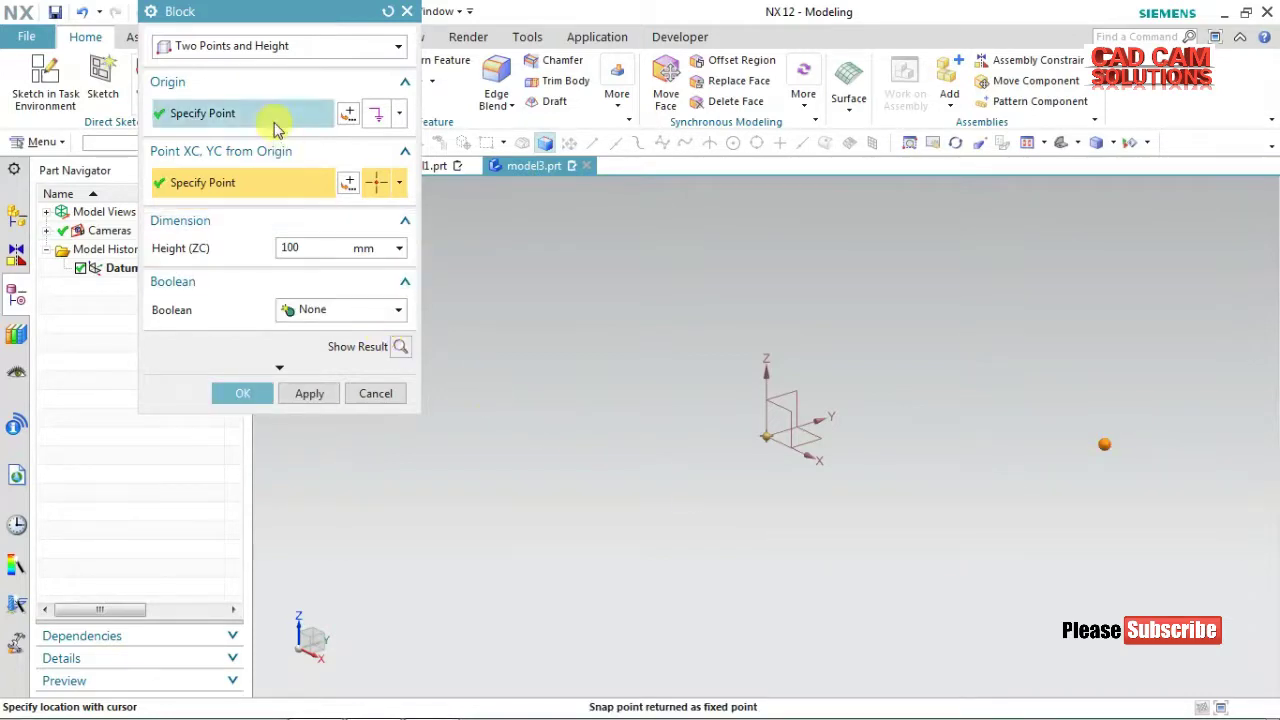
pyautogui.click(399, 346)
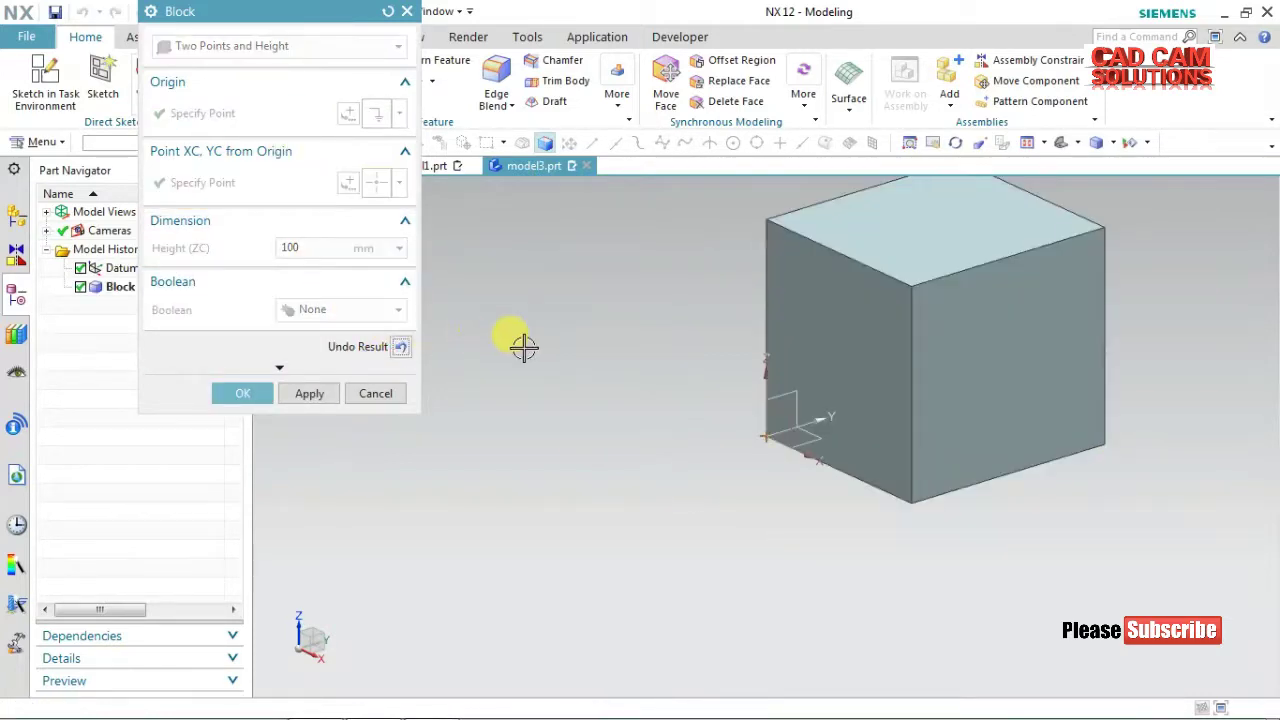
# Preview the block at 30 mm height, then cancel it without creating anything.
pyautogui.click(399, 348)
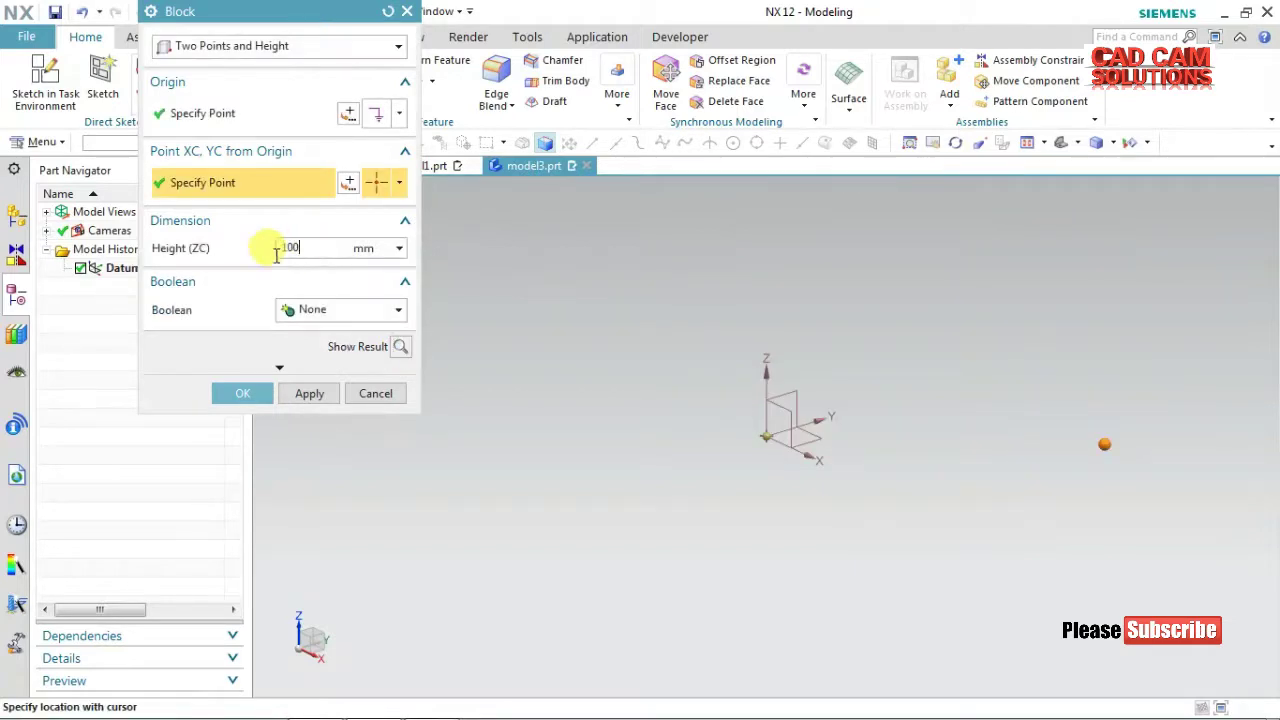
pyautogui.write('0')
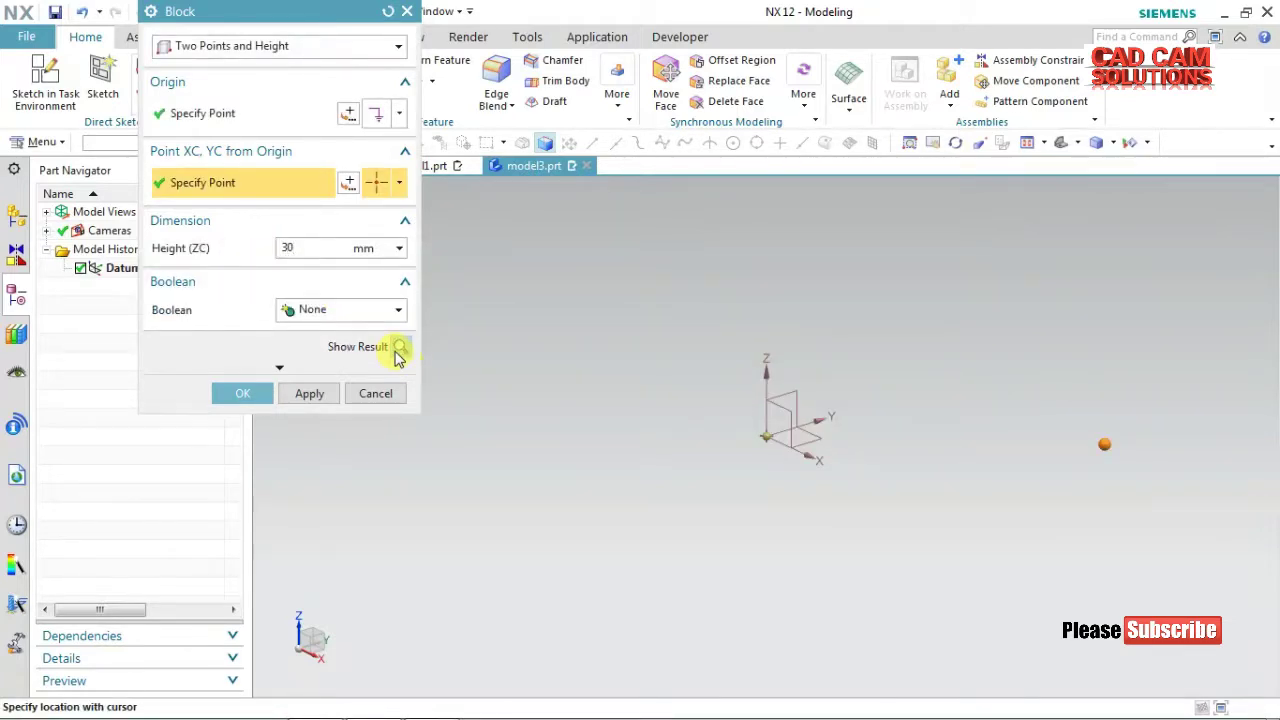
pyautogui.click(399, 348)
pyautogui.click(397, 350)
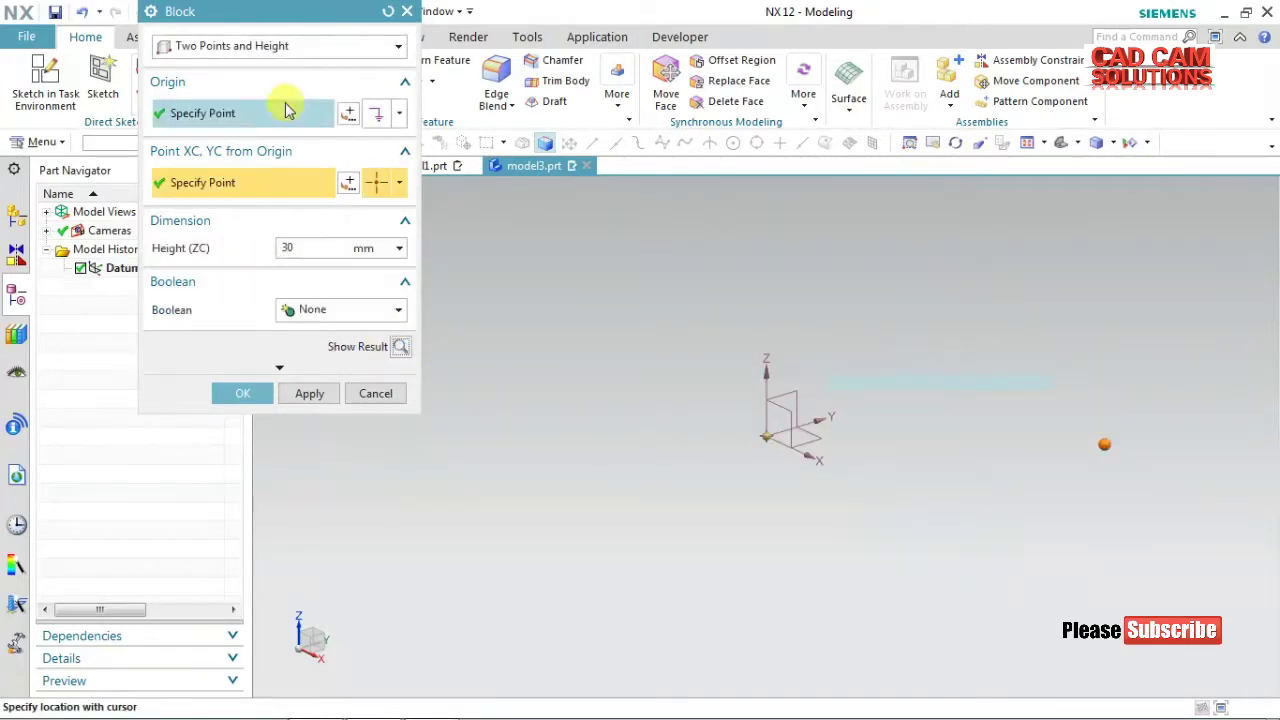
pyautogui.click(268, 42)
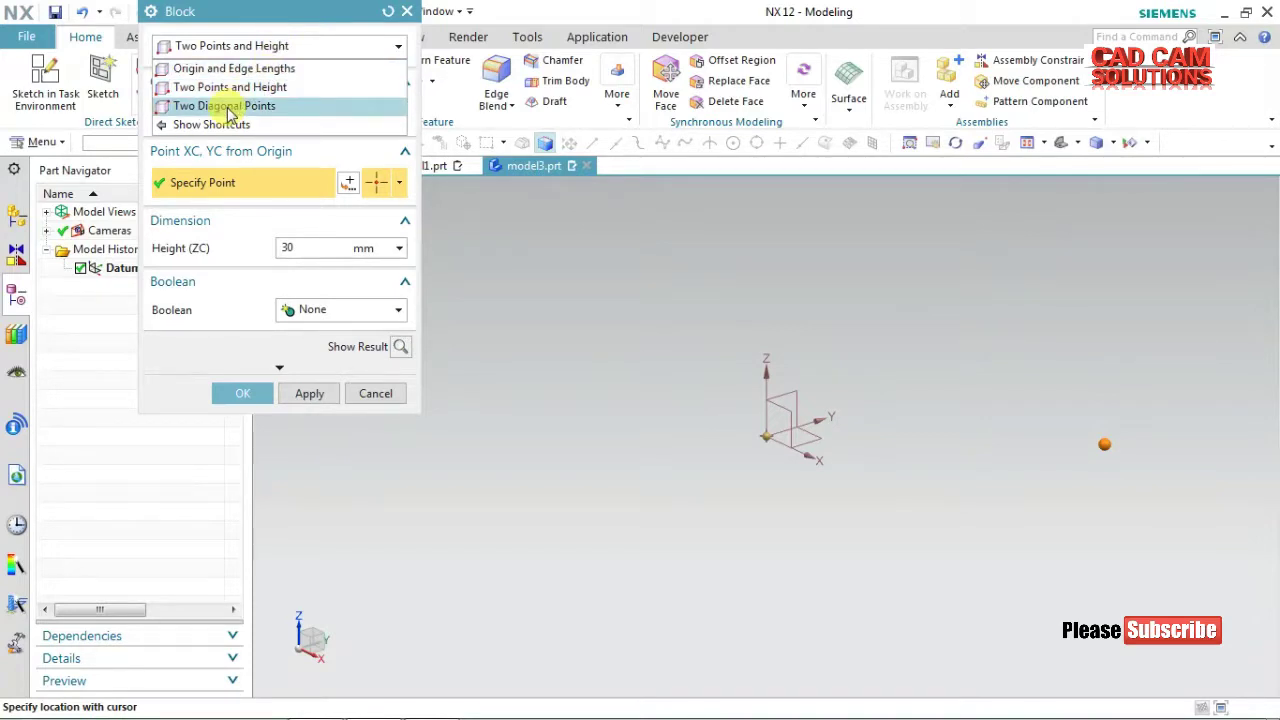
pyautogui.click(277, 45)
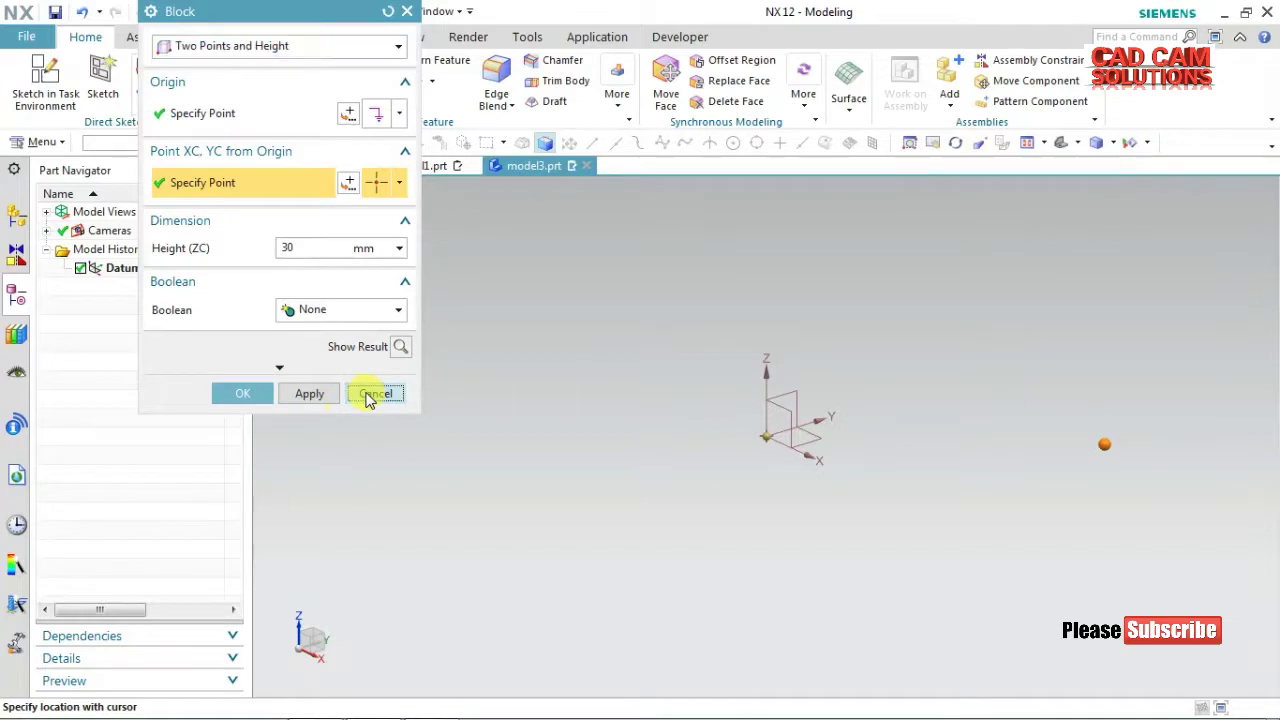
pyautogui.click(372, 393)
pyautogui.click(30, 143)
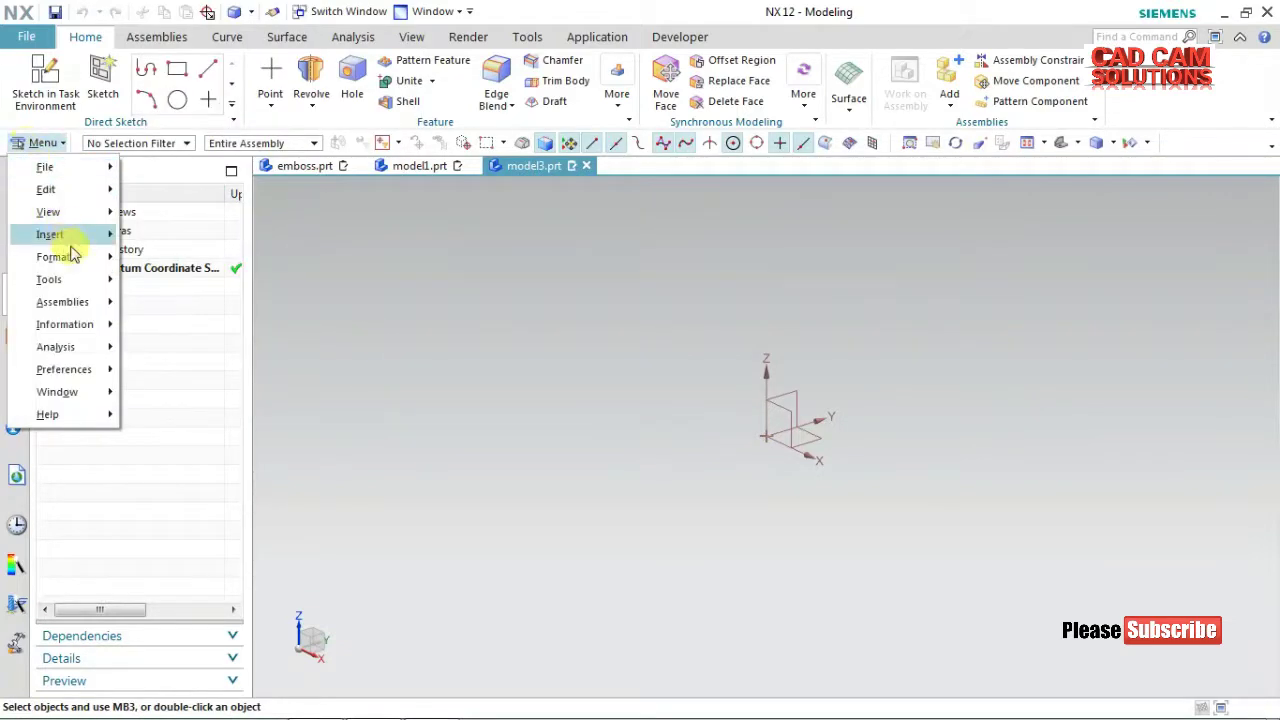
pyautogui.moveTo(183, 225)
pyautogui.click(368, 298)
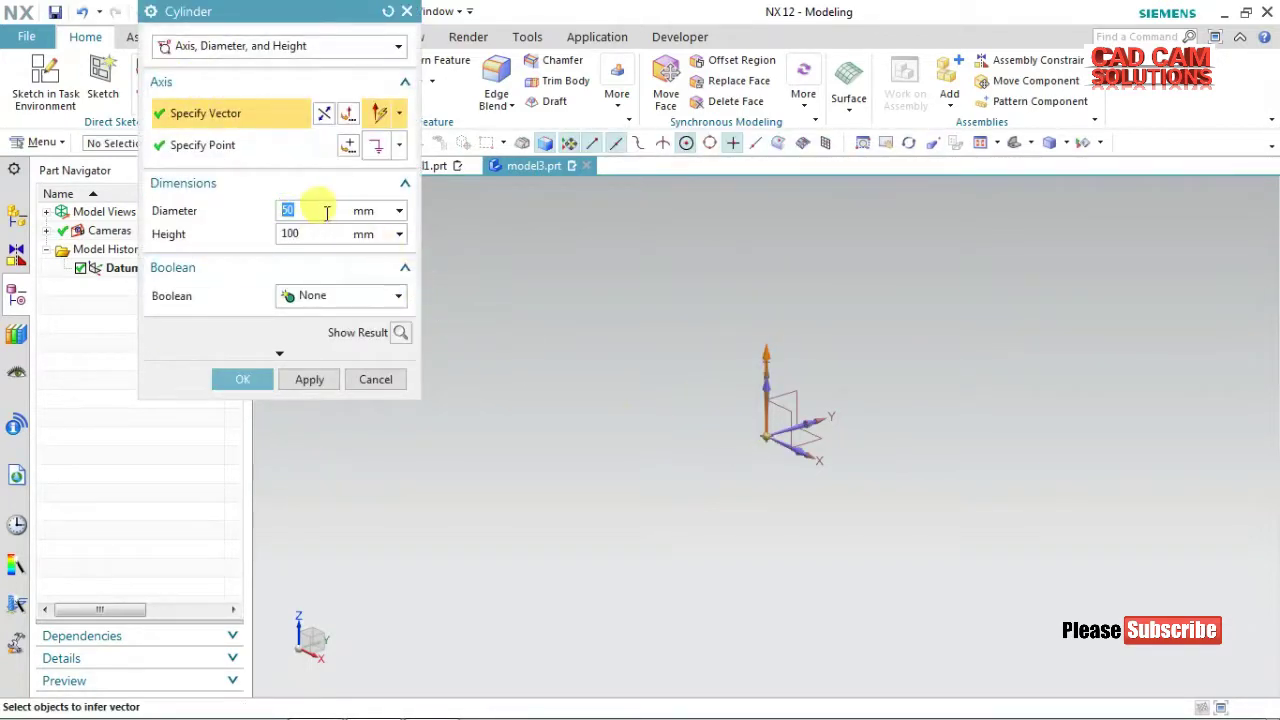
pyautogui.click(400, 334)
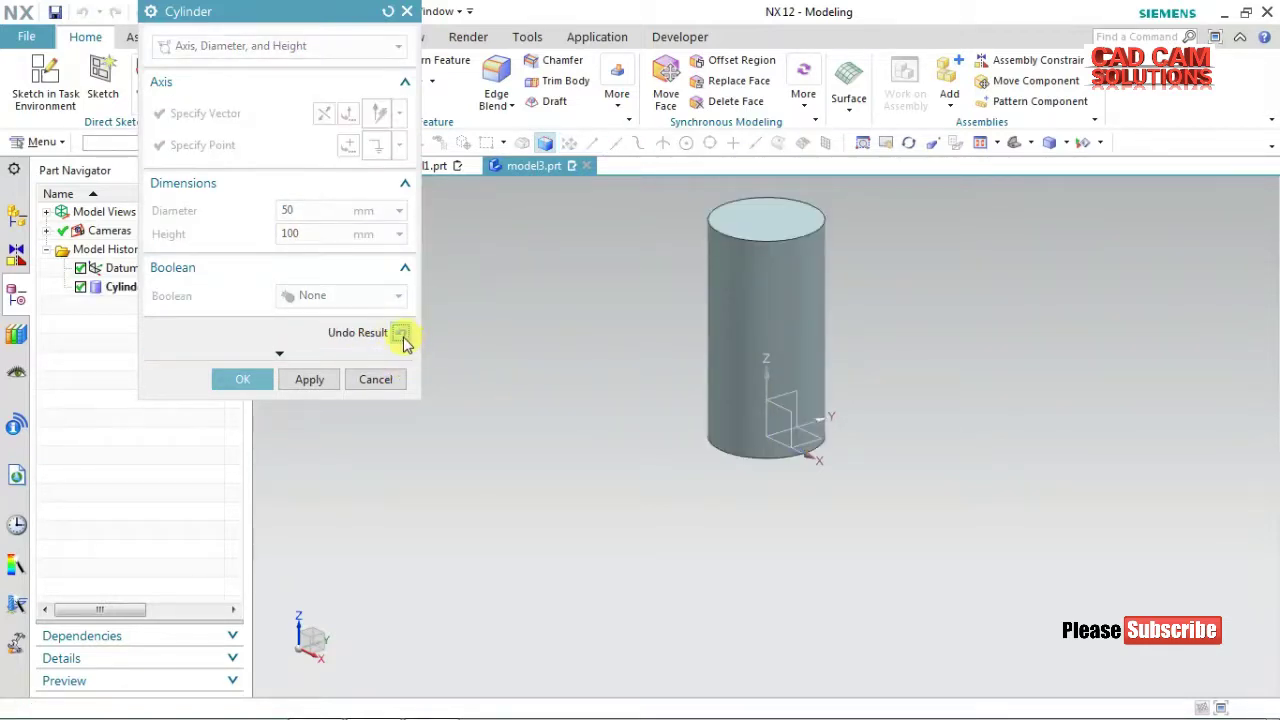
pyautogui.click(400, 334)
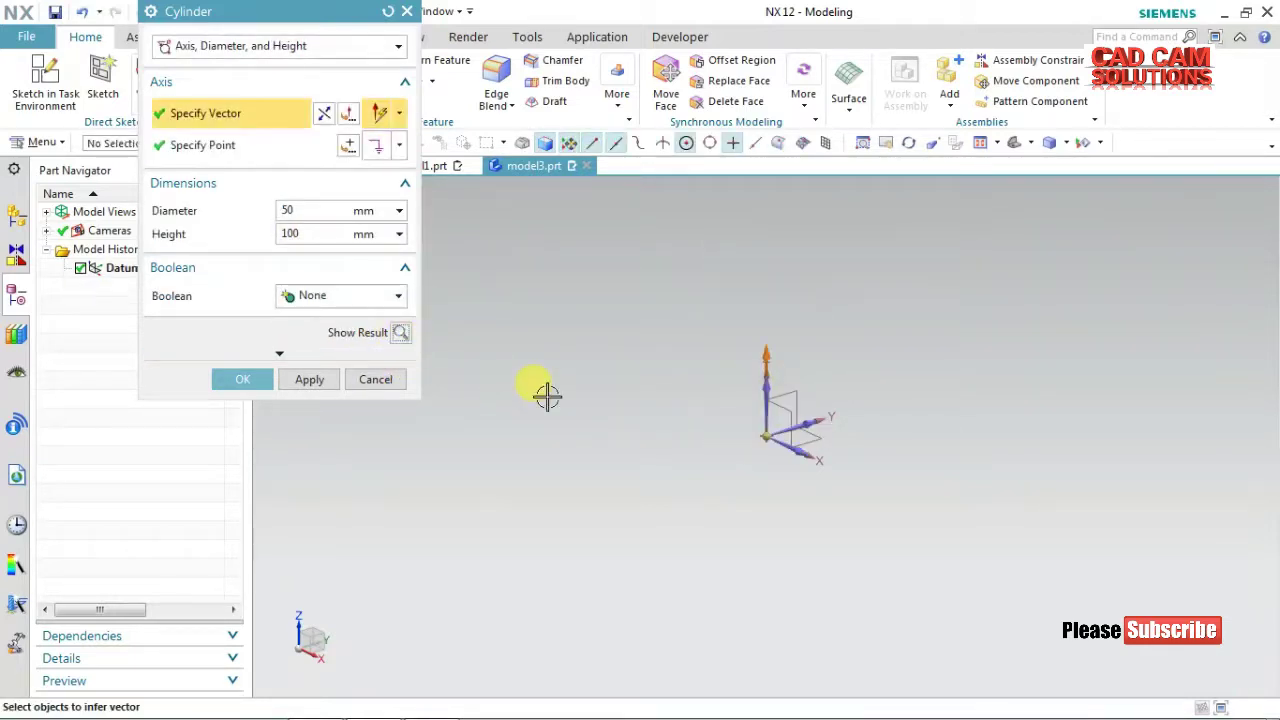
pyautogui.click(400, 334)
pyautogui.click(400, 334)
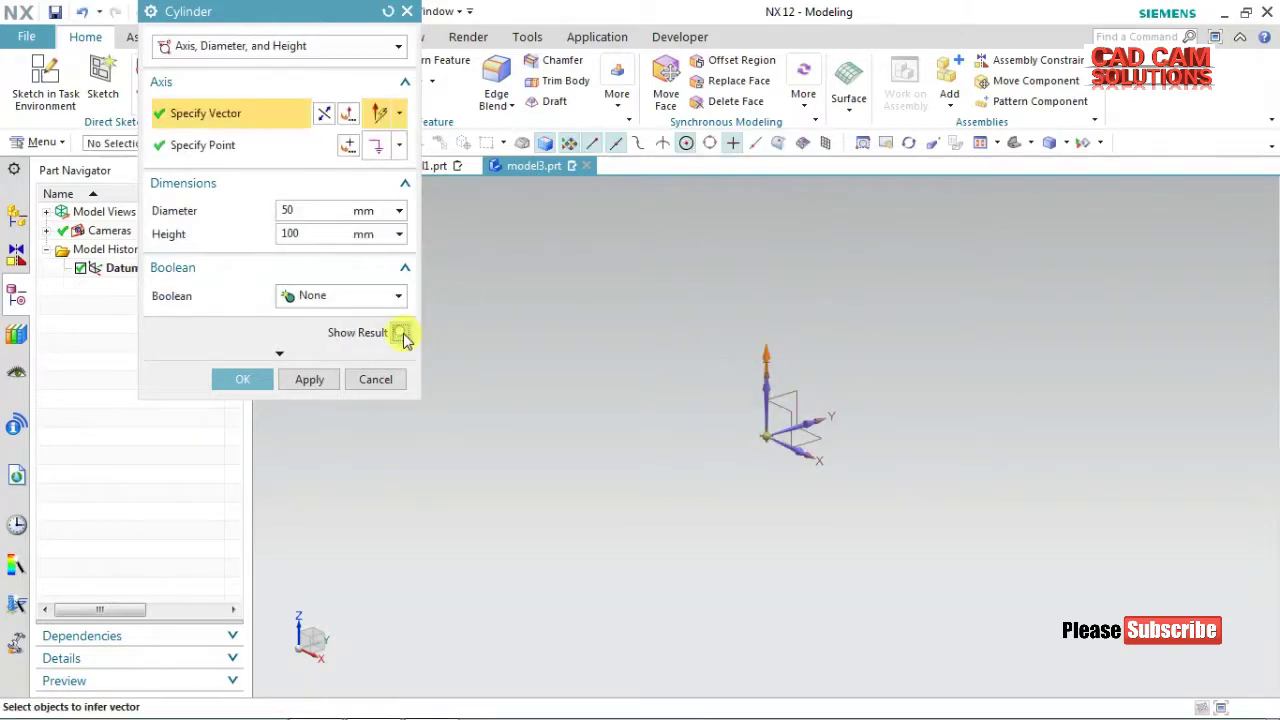
pyautogui.click(337, 46)
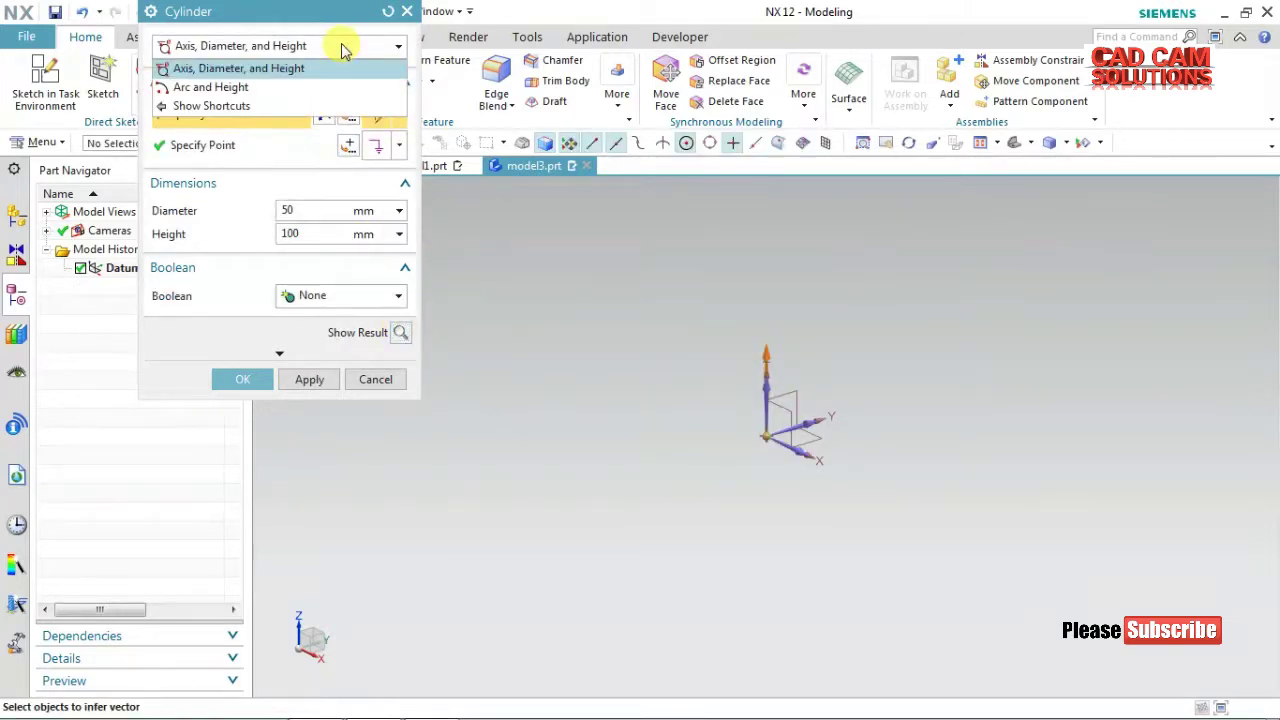
pyautogui.click(236, 88)
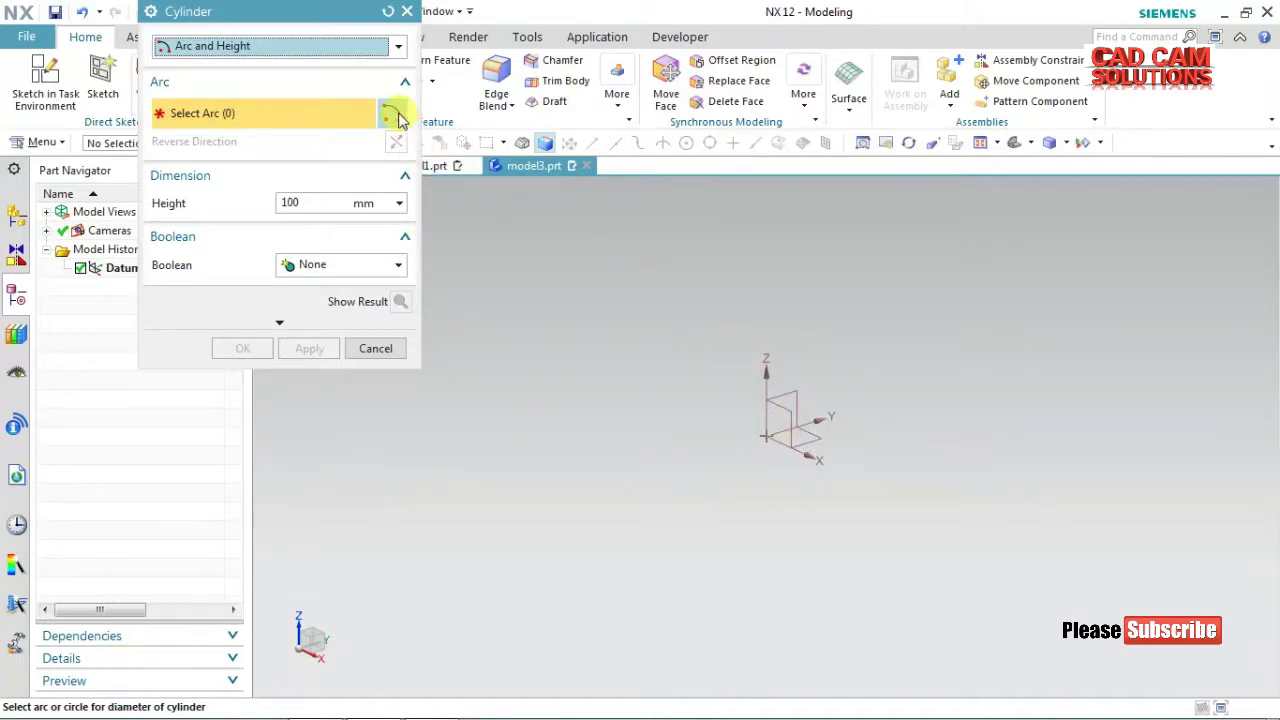
pyautogui.click(308, 46)
pyautogui.click(275, 69)
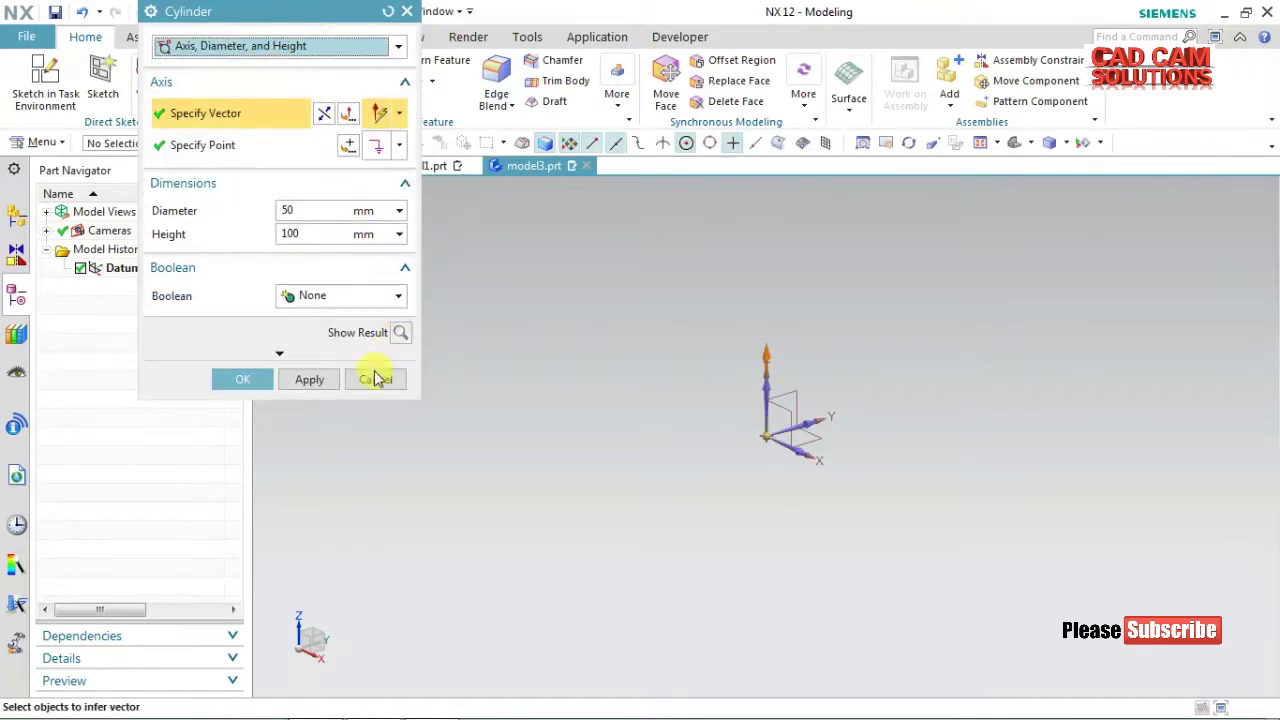
pyautogui.click(372, 377)
pyautogui.click(42, 142)
pyautogui.moveTo(50, 234)
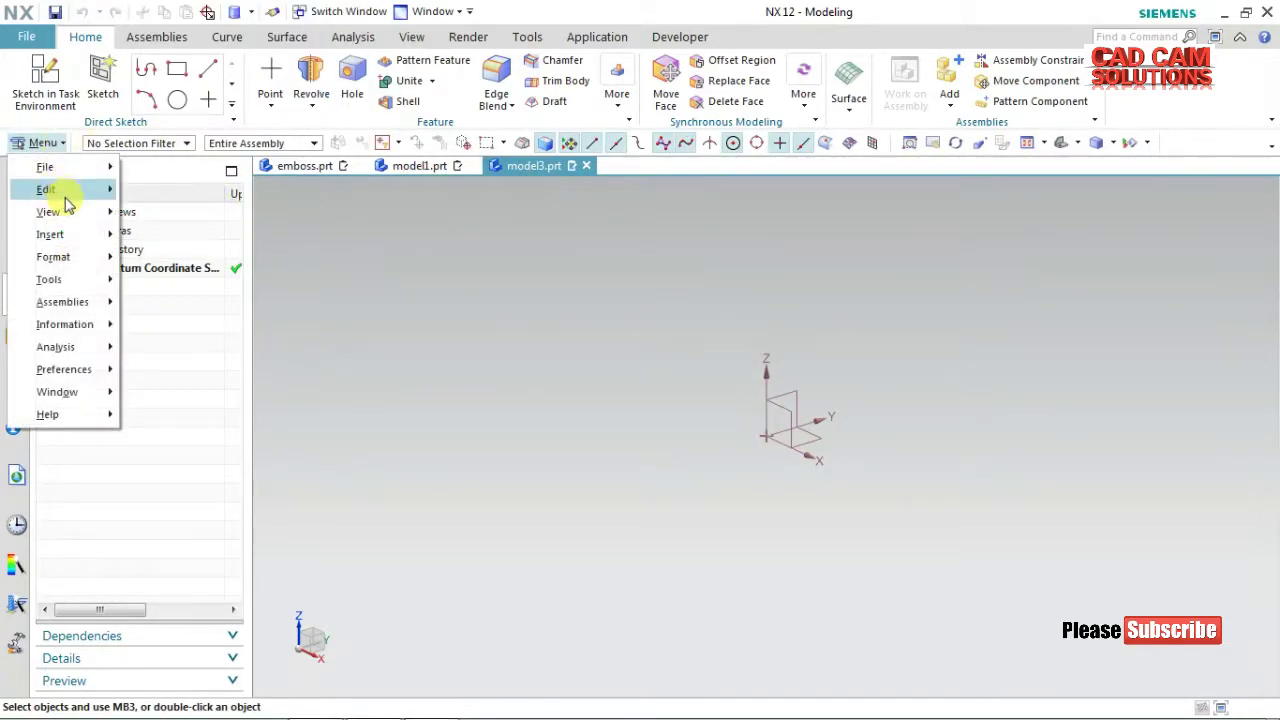
pyautogui.moveTo(183, 225)
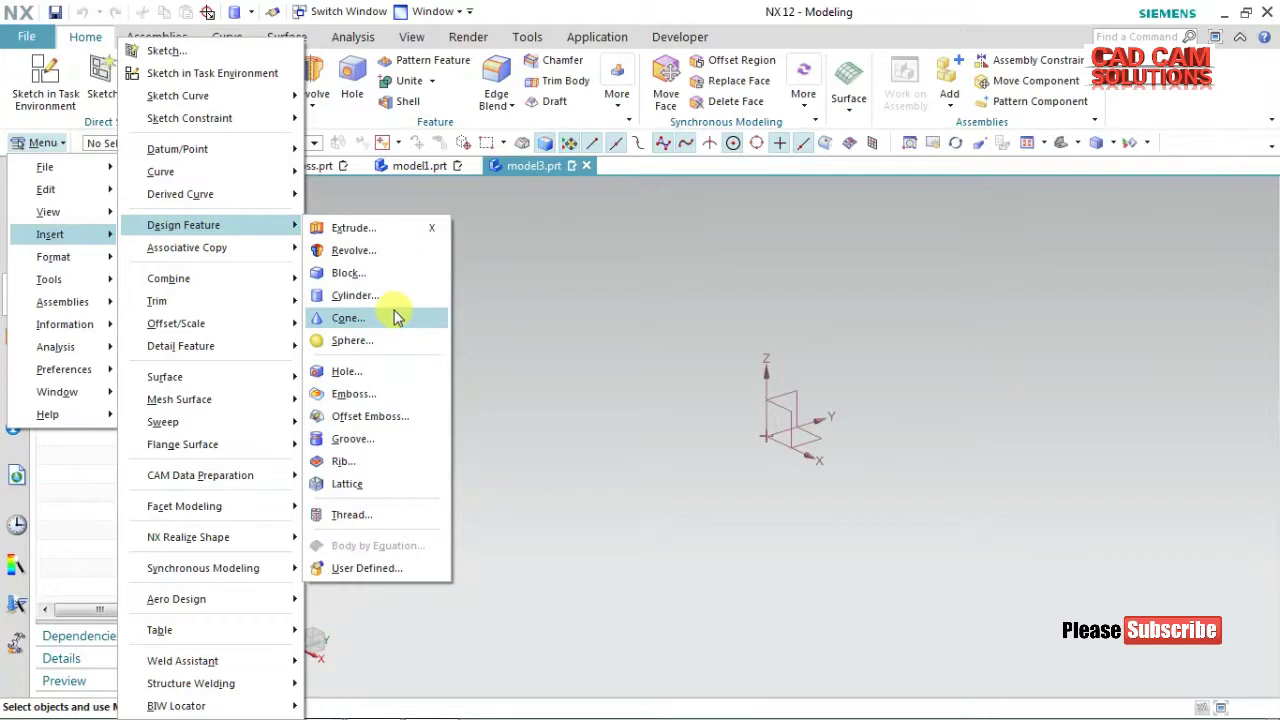
# Preview a cone with 50 base diameter, 12 top diameter and 55 height, then cancel it.
pyautogui.click(390, 312)
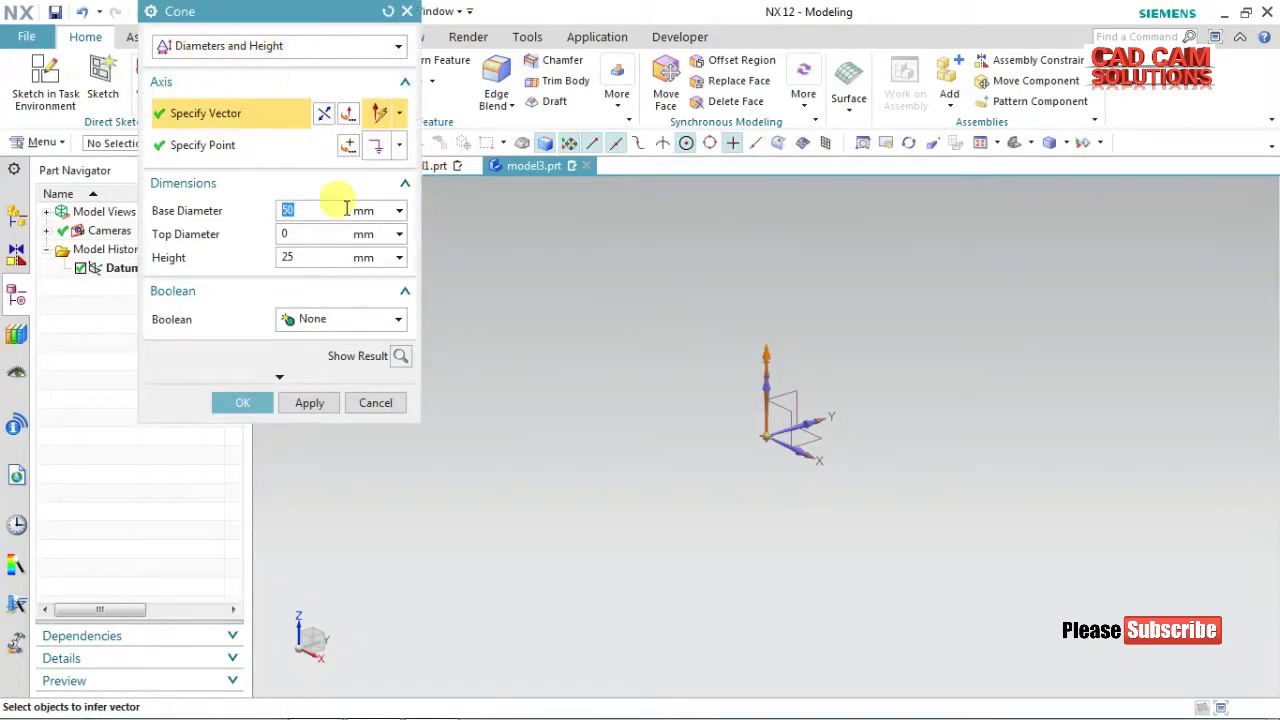
pyautogui.click(399, 356)
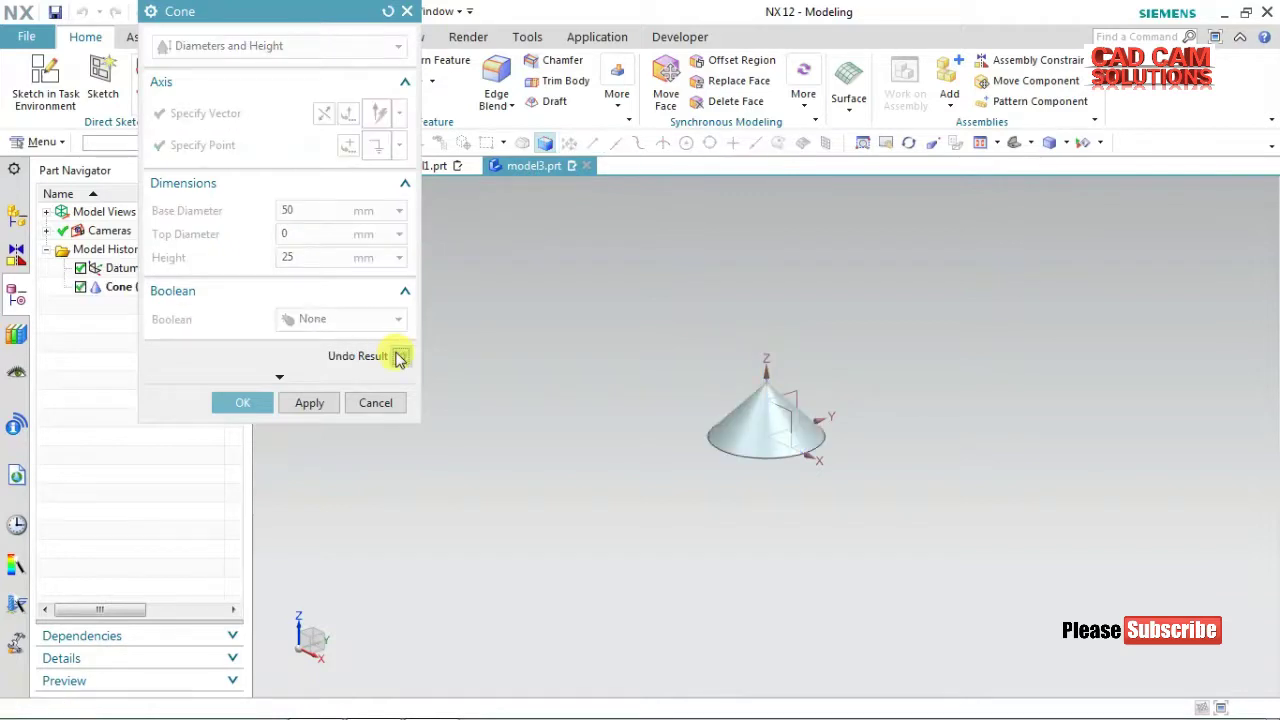
pyautogui.click(399, 356)
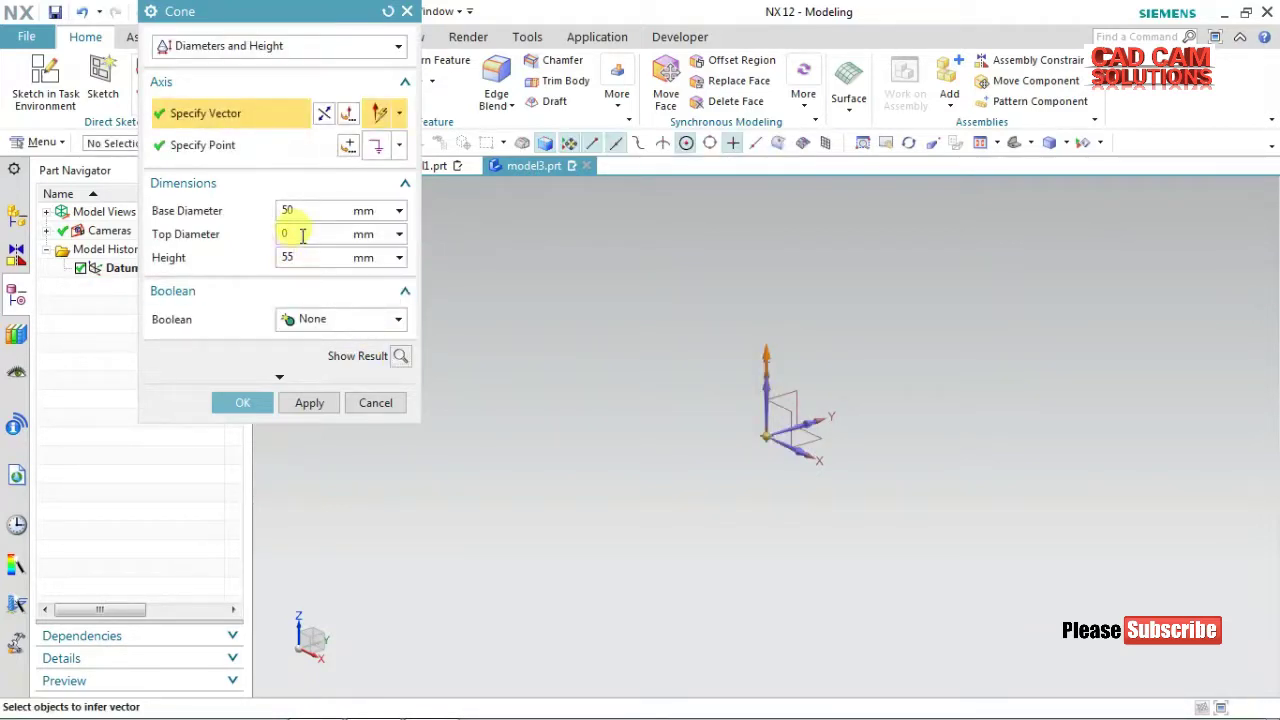
pyautogui.click(399, 356)
pyautogui.hotkey('ctrl', 'f')
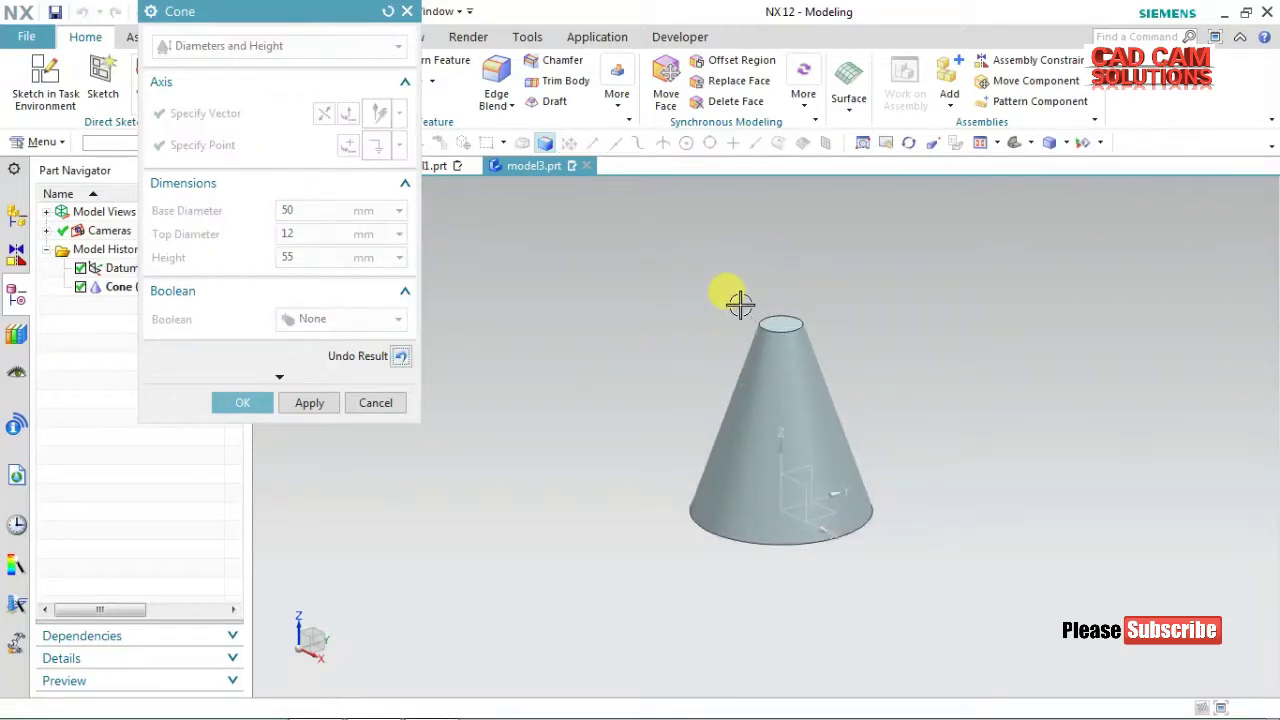
pyautogui.click(372, 402)
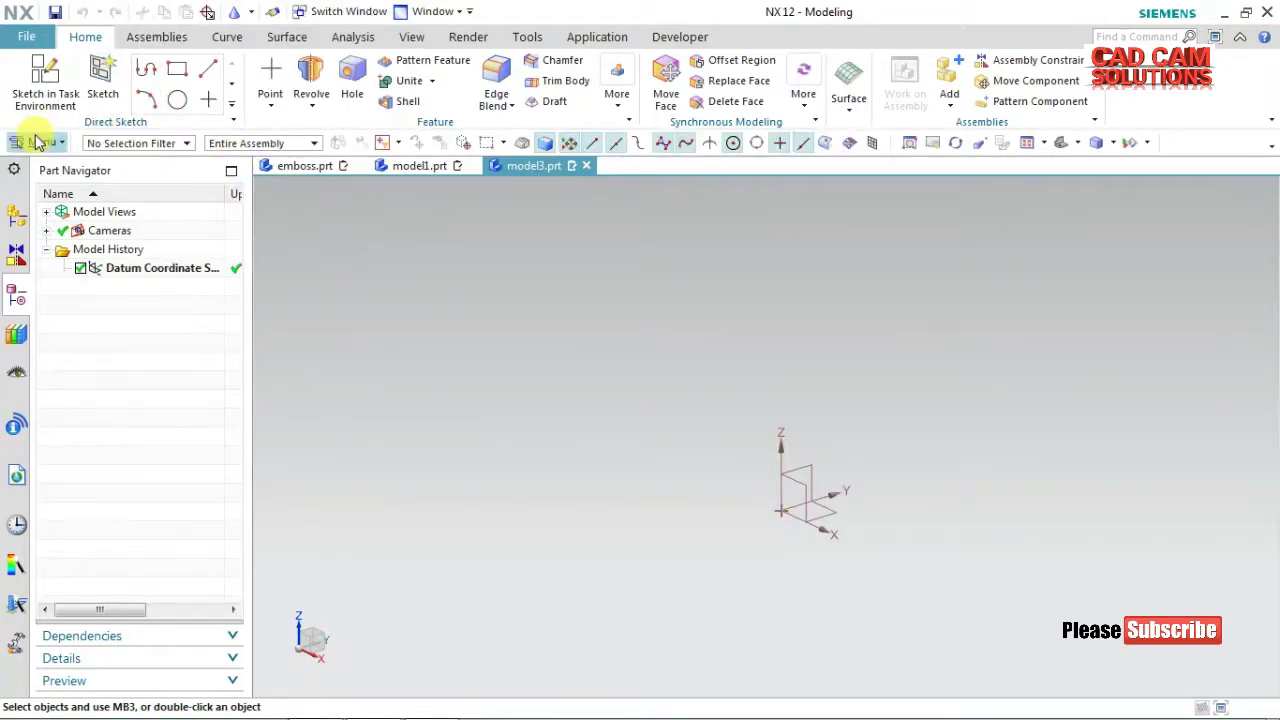
# Preview a 100 mm diameter sphere, inspect it from another angle, and cancel it.
pyautogui.click(42, 142)
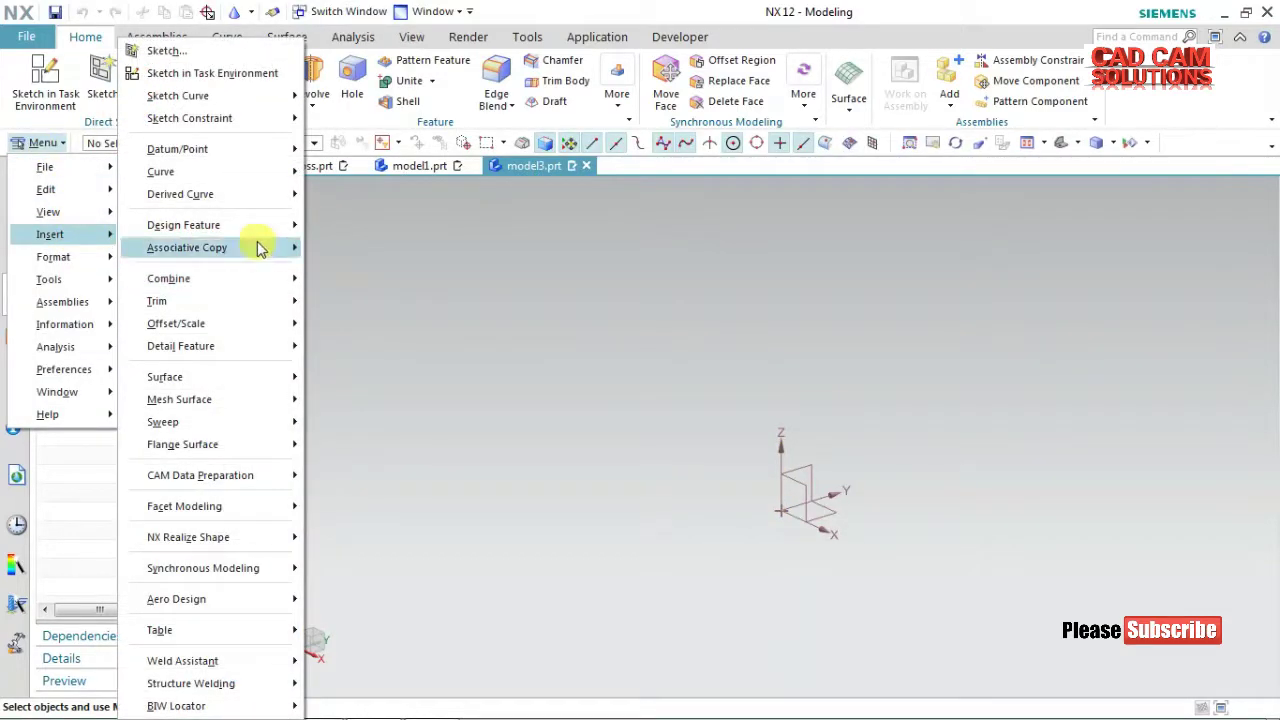
pyautogui.moveTo(183, 225)
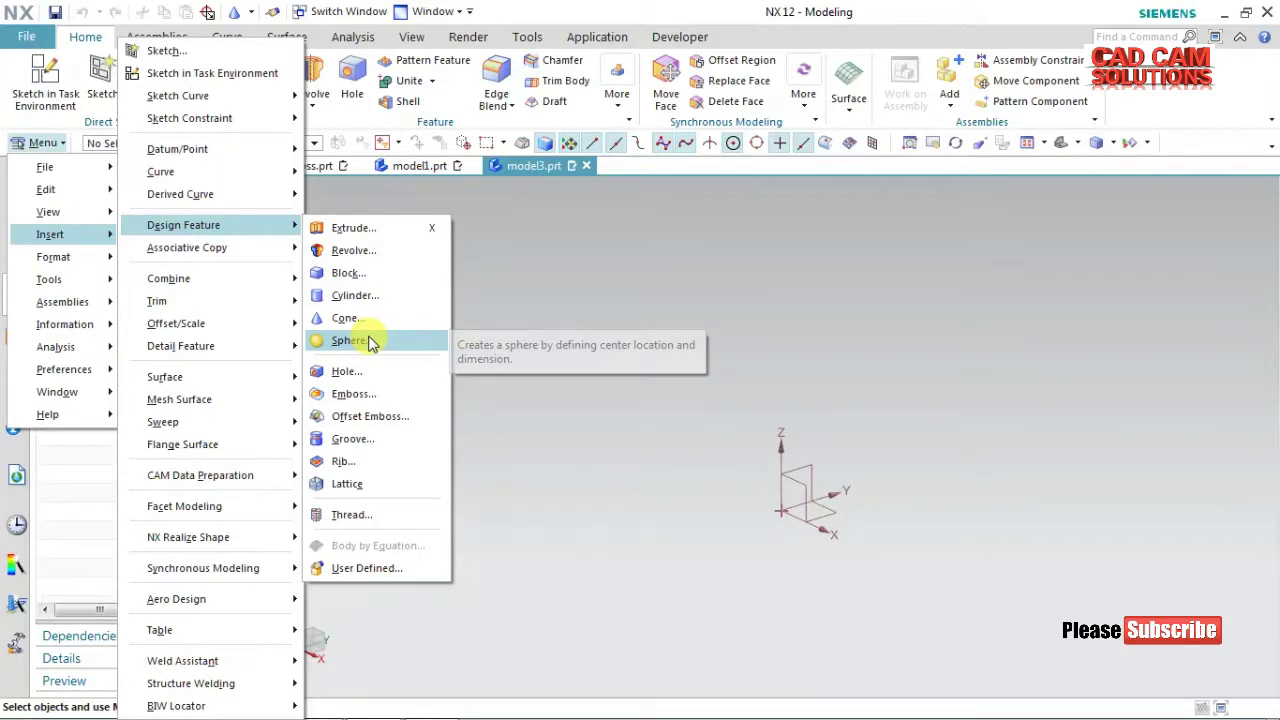
pyautogui.click(364, 340)
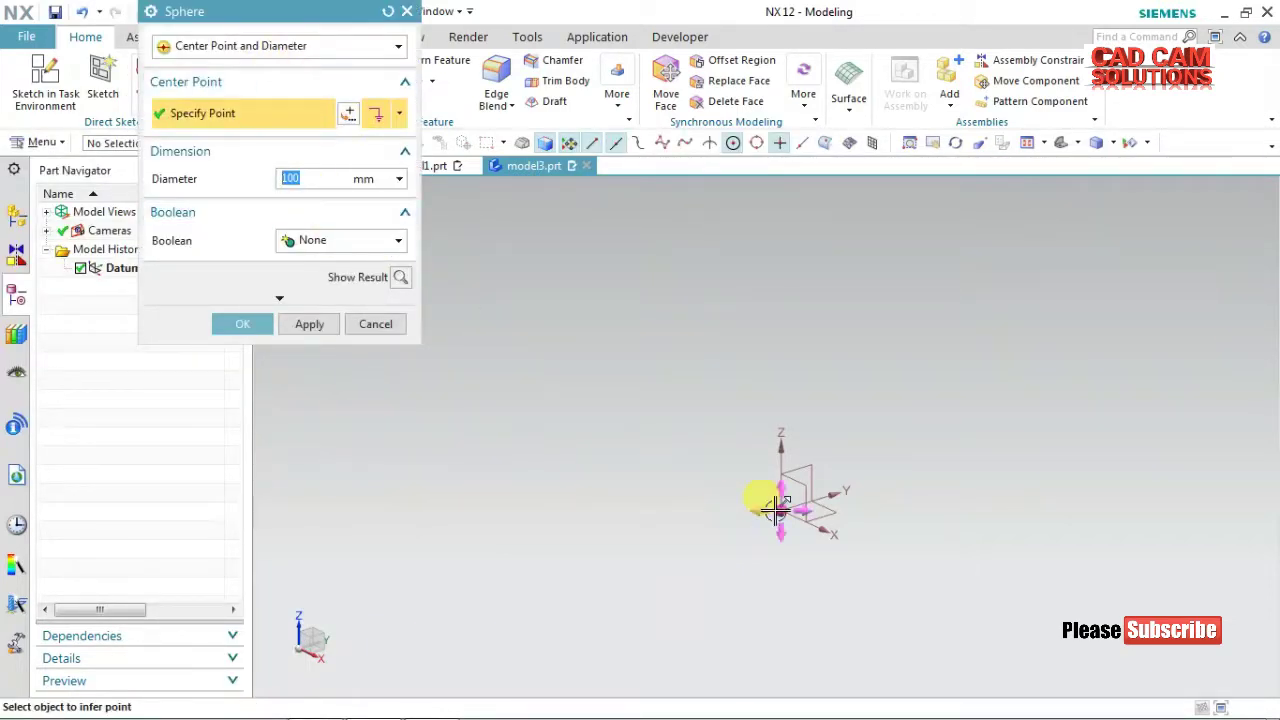
pyautogui.click(400, 277)
pyautogui.moveTo(600, 329); pyautogui.dragTo(510, 313, button='middle')
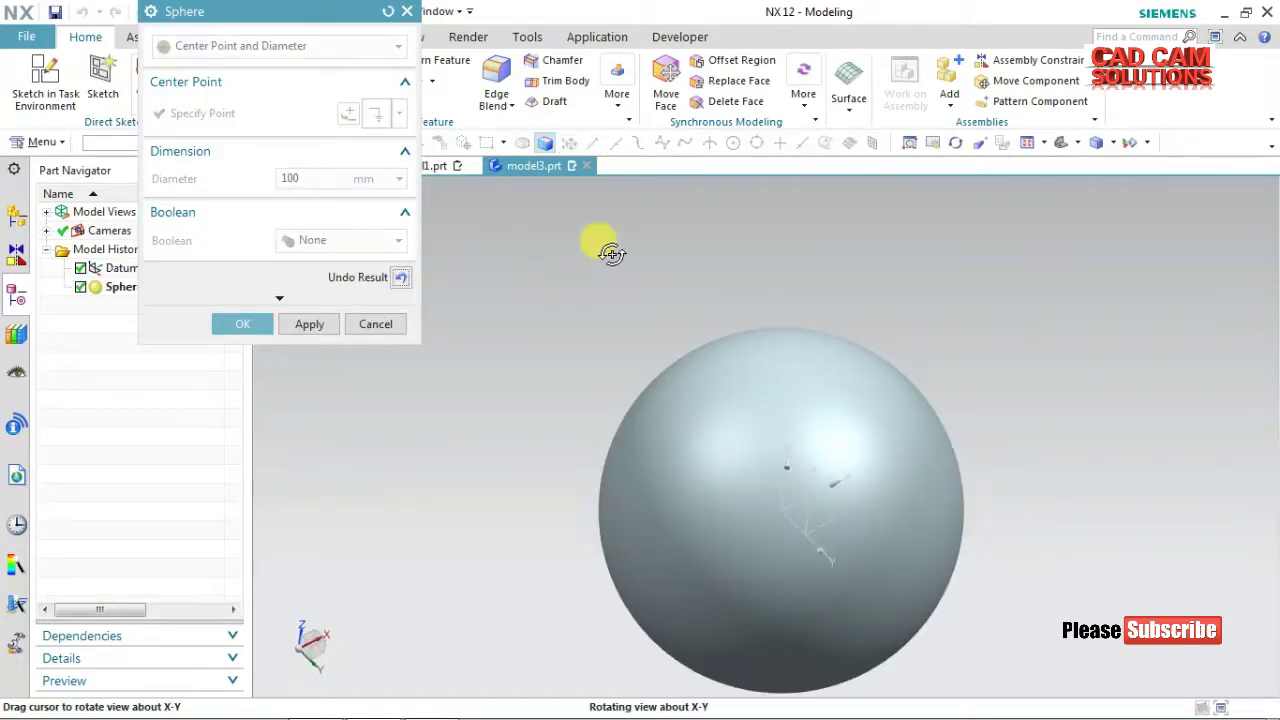
pyautogui.click(375, 325)
pyautogui.hotkey('ctrl', 'f')
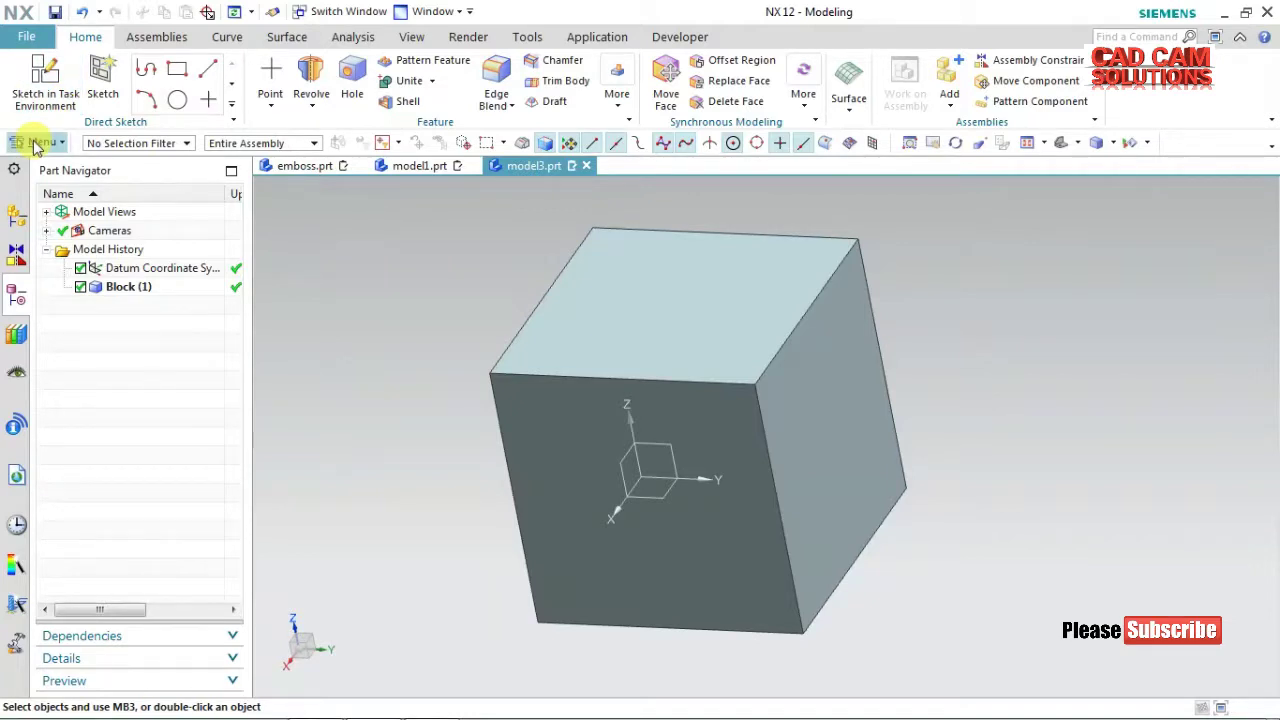
# Delete Block (1) from model3 and start a new sketch.
pyautogui.click(300, 166)
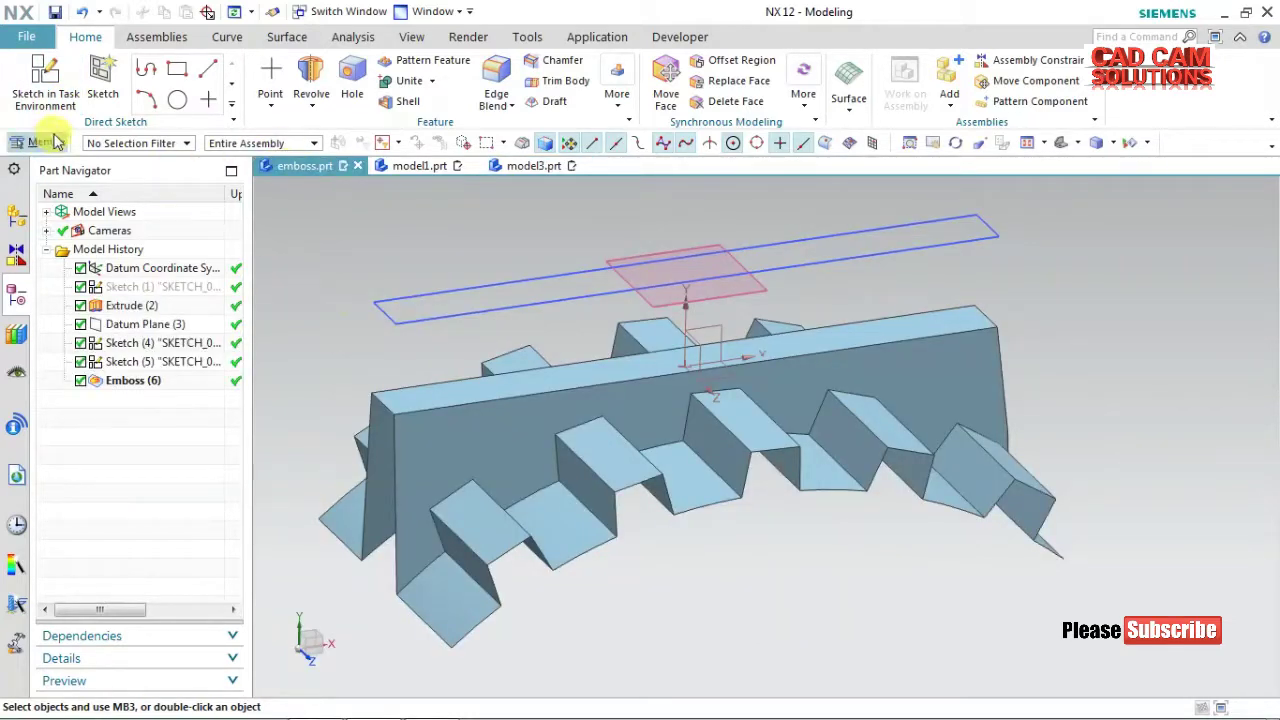
pyautogui.click(40, 142)
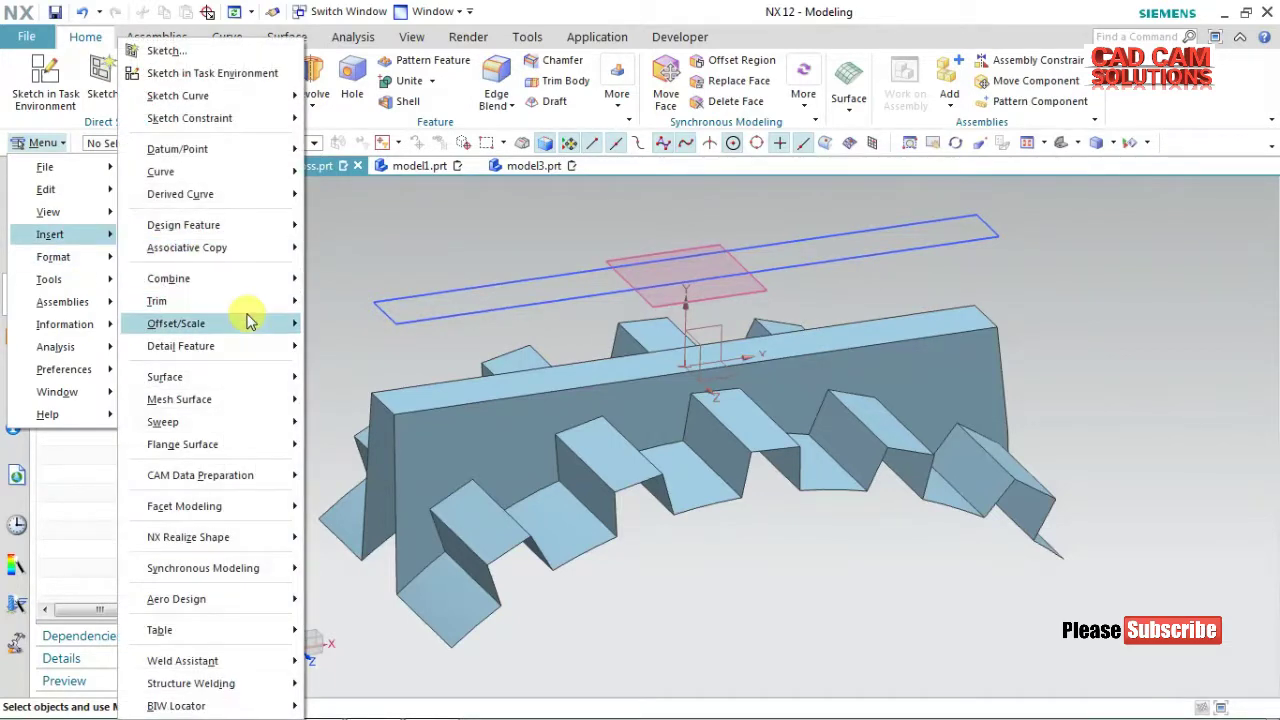
pyautogui.moveTo(183, 225)
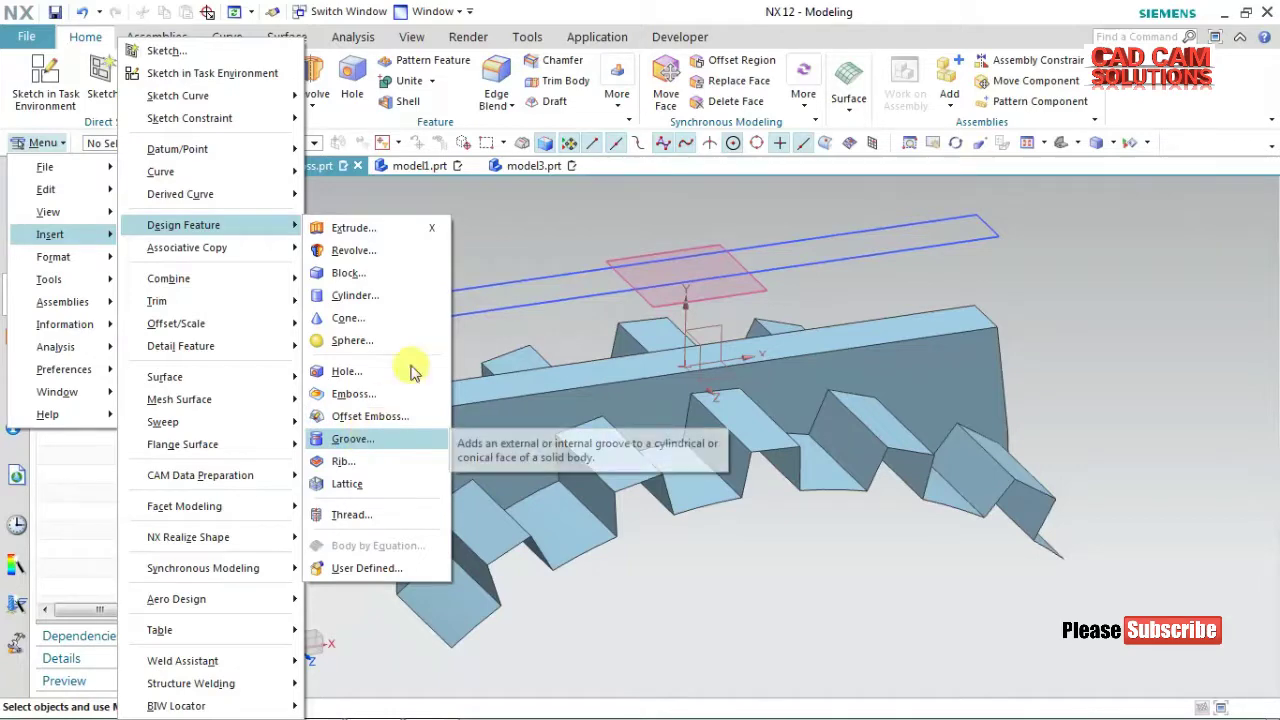
pyautogui.click(479, 232)
pyautogui.moveTo(533, 166)
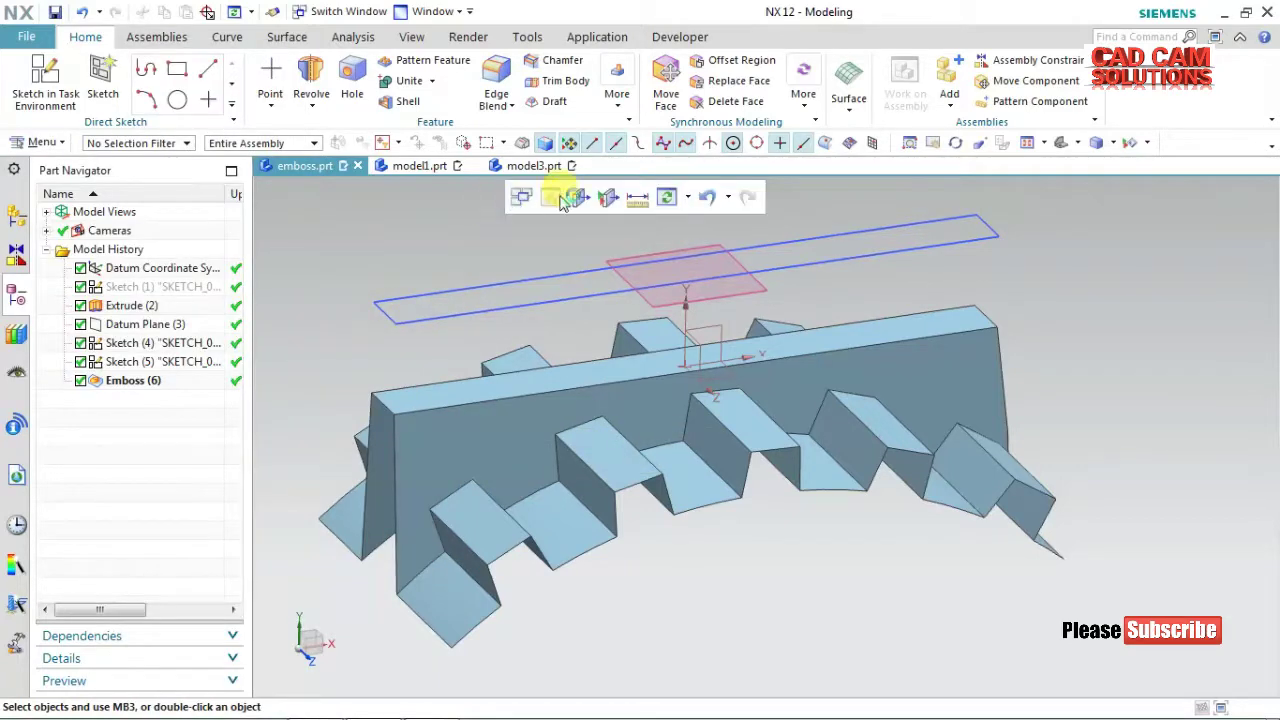
pyautogui.click(543, 166)
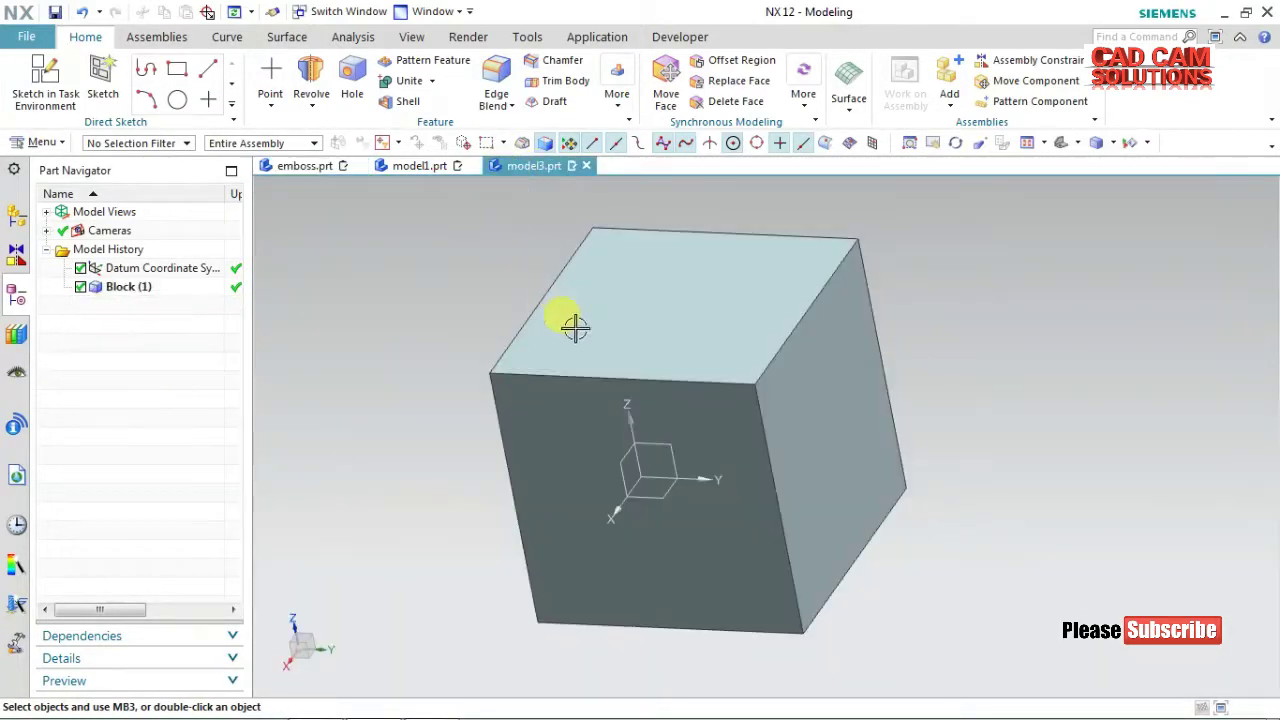
pyautogui.press('Delete')
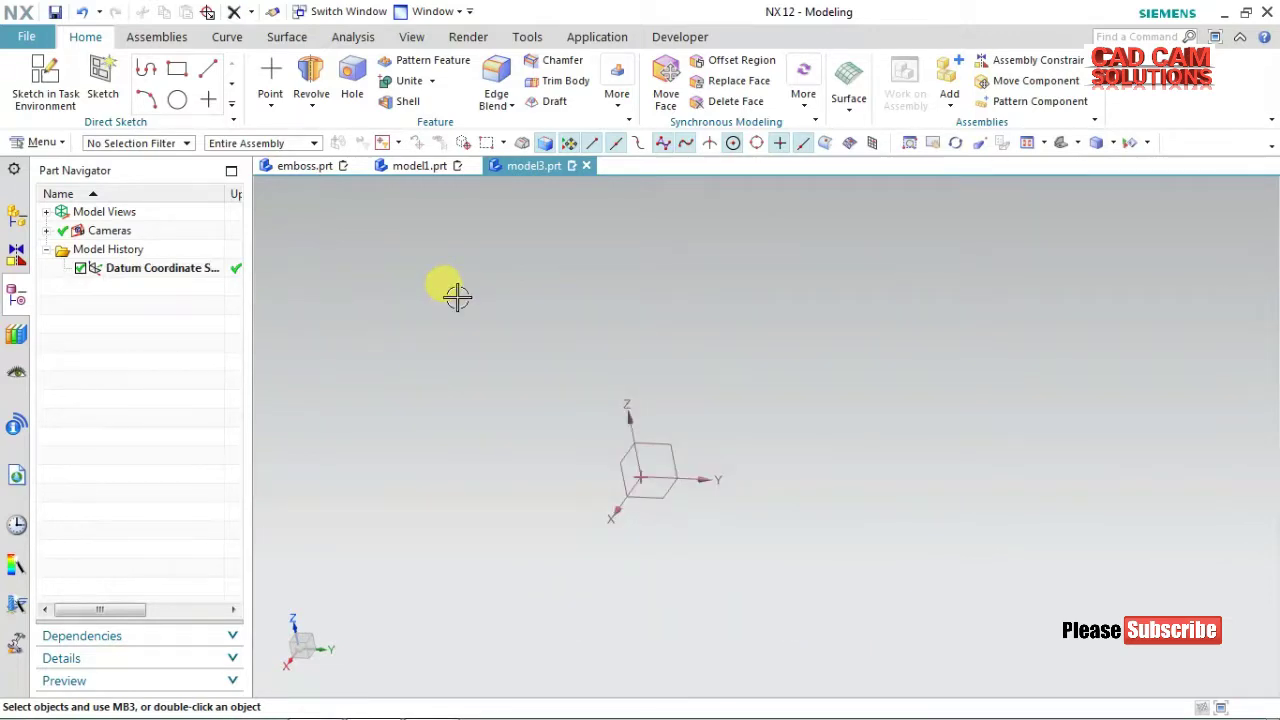
pyautogui.click(45, 85)
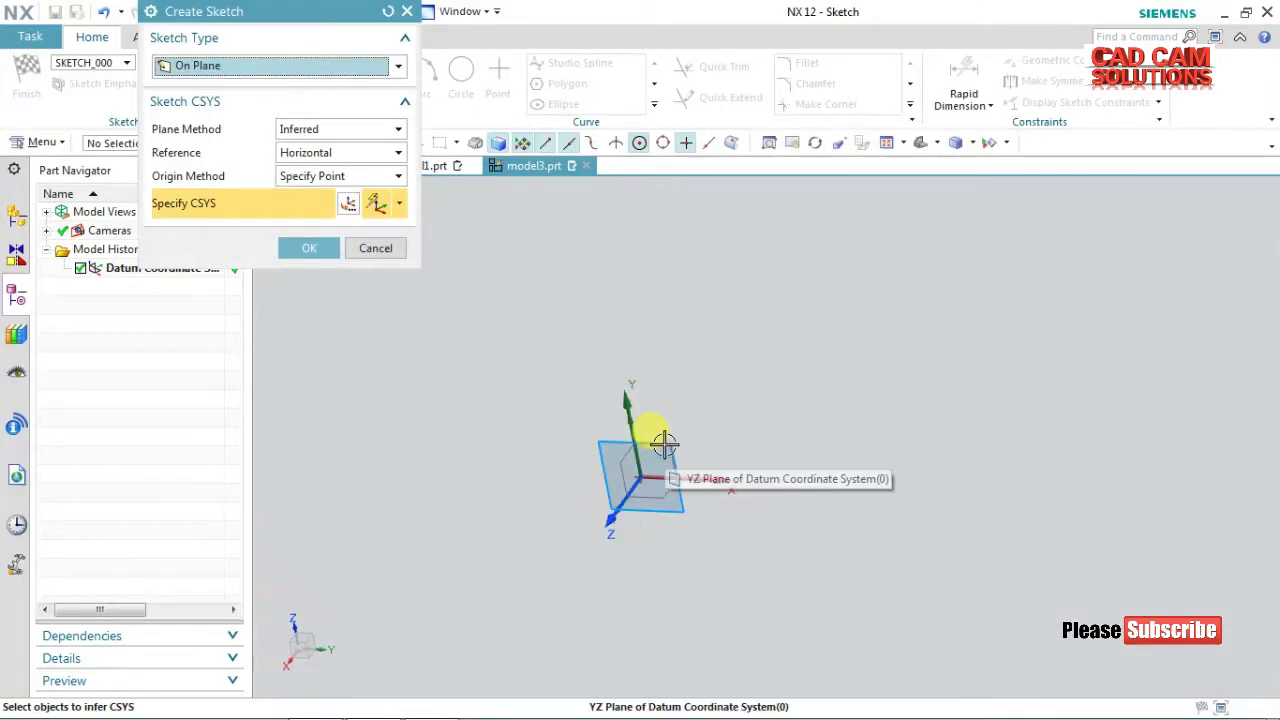
# Place the sketch on the datum's YZ plane and begin a line profile.
pyautogui.click(664, 444)
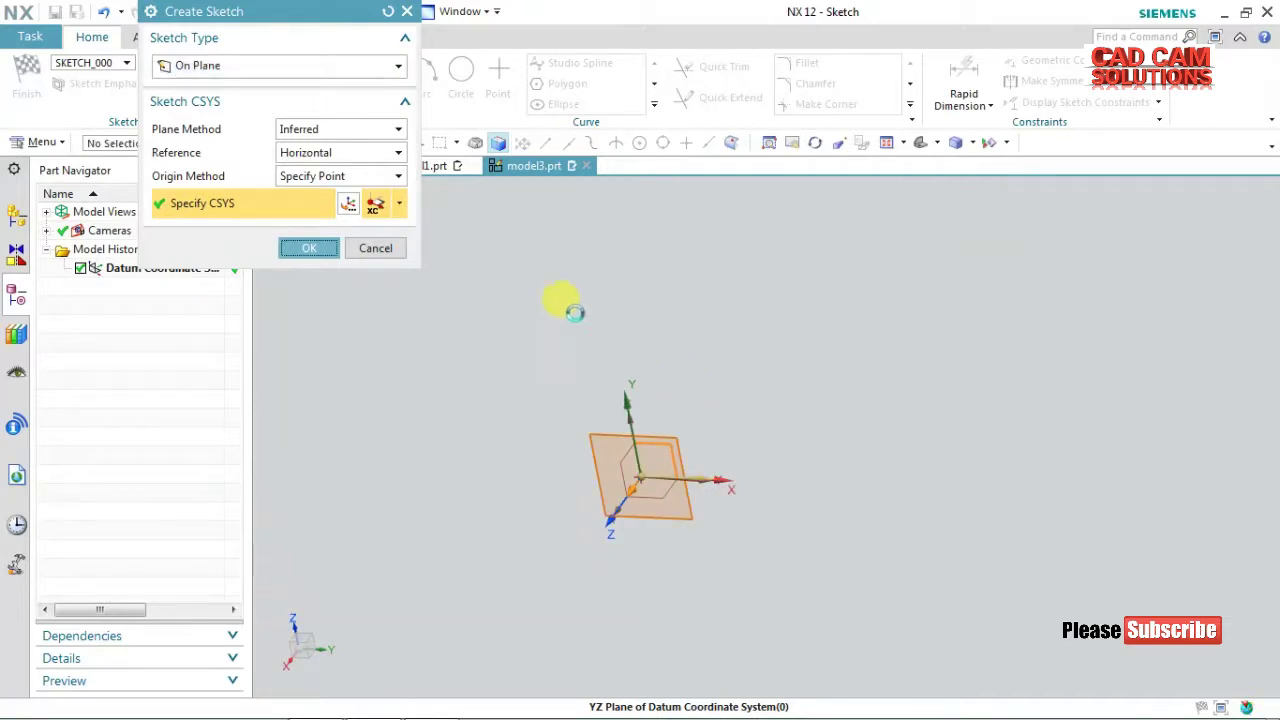
pyautogui.click(305, 249)
pyautogui.click(318, 249)
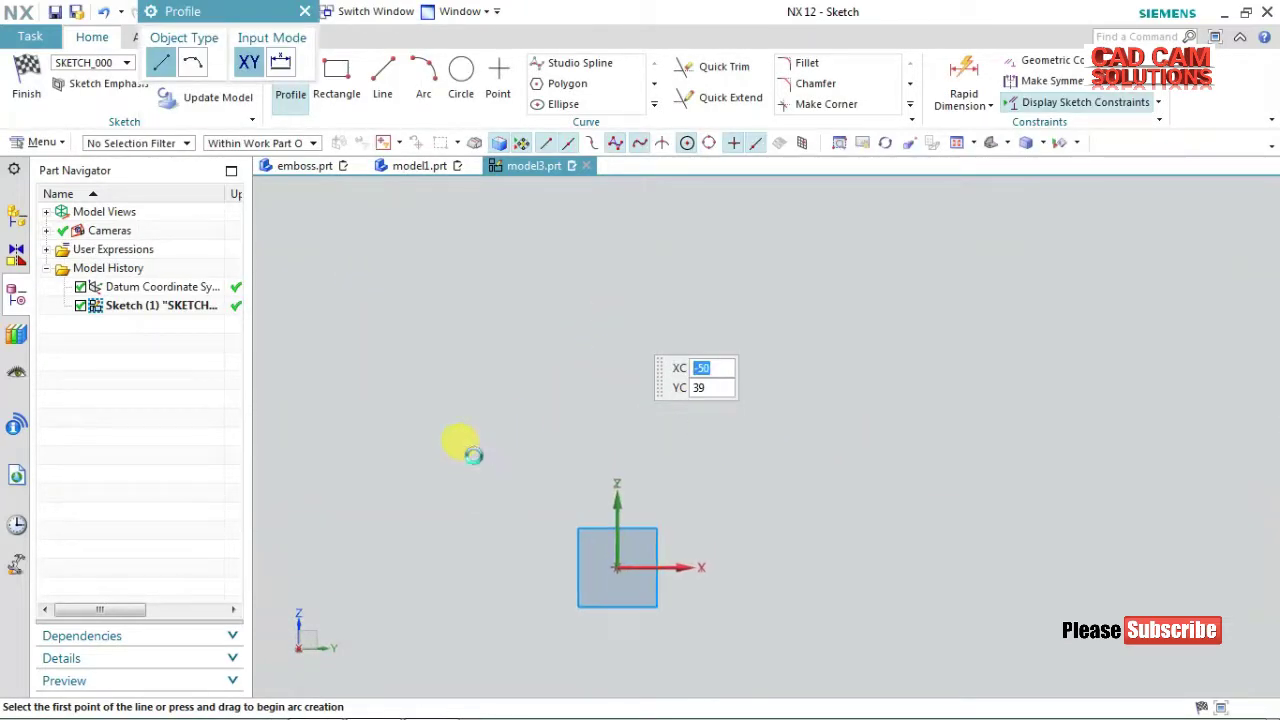
# Draw the closed profile from the origin: up 133, across 26, down 108, 38.2 diagonal back, then finish.
pyautogui.click(614, 567)
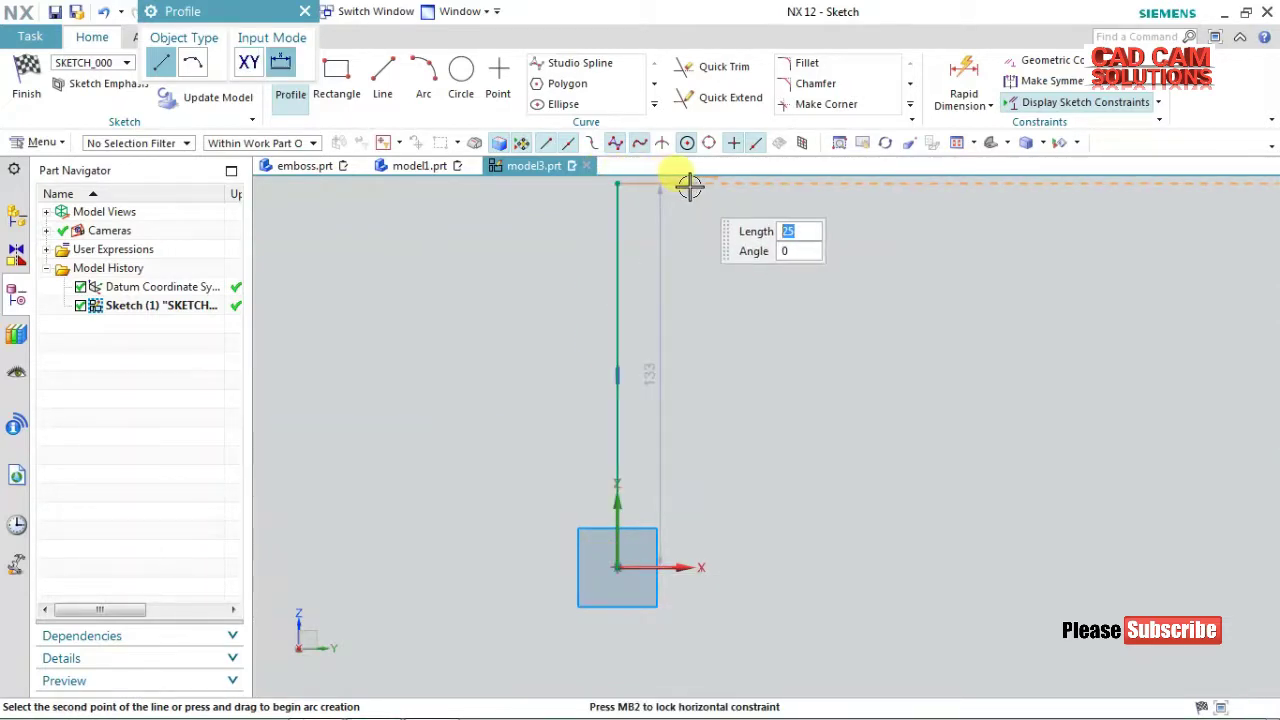
pyautogui.click(695, 333)
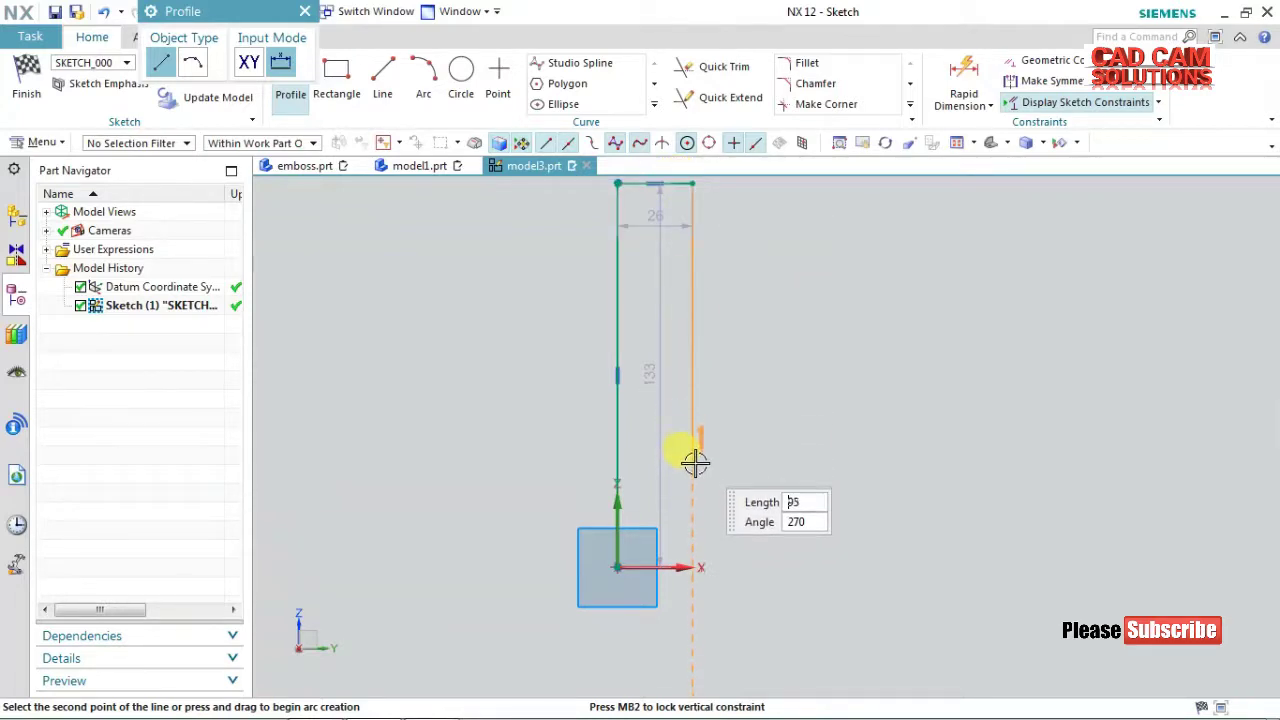
pyautogui.click(698, 494)
pyautogui.click(775, 567)
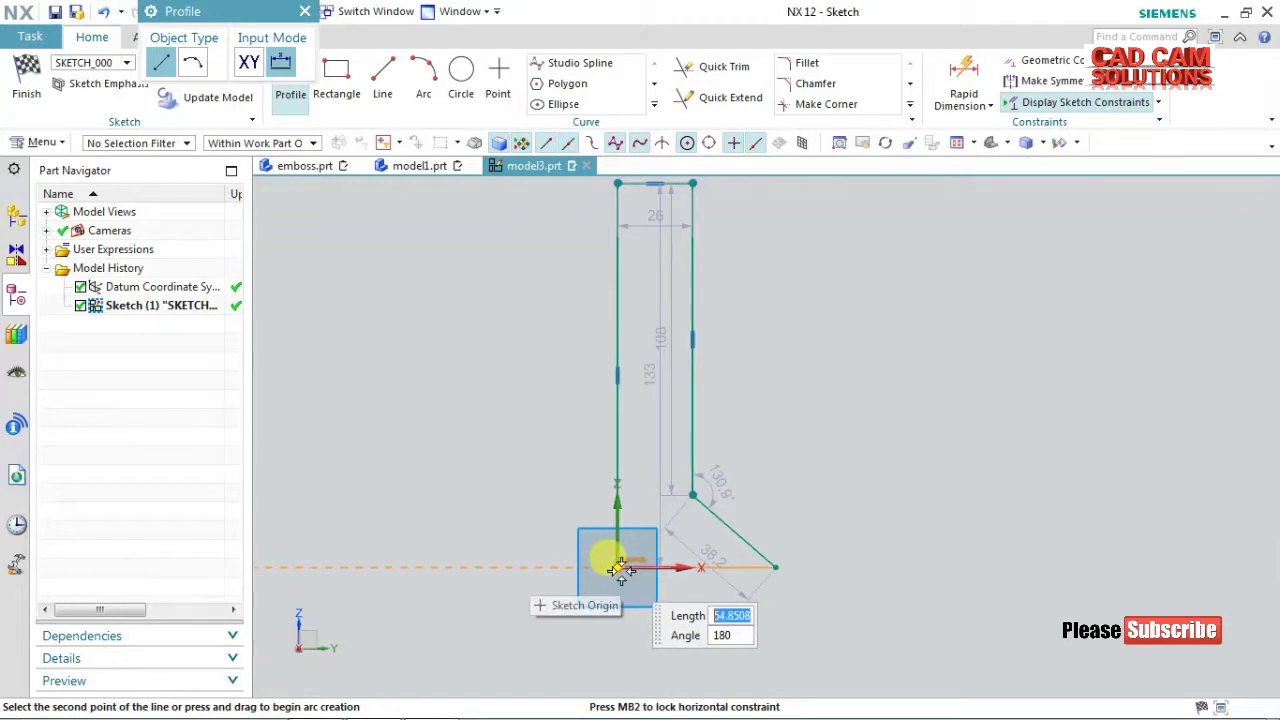
pyautogui.click(27, 88)
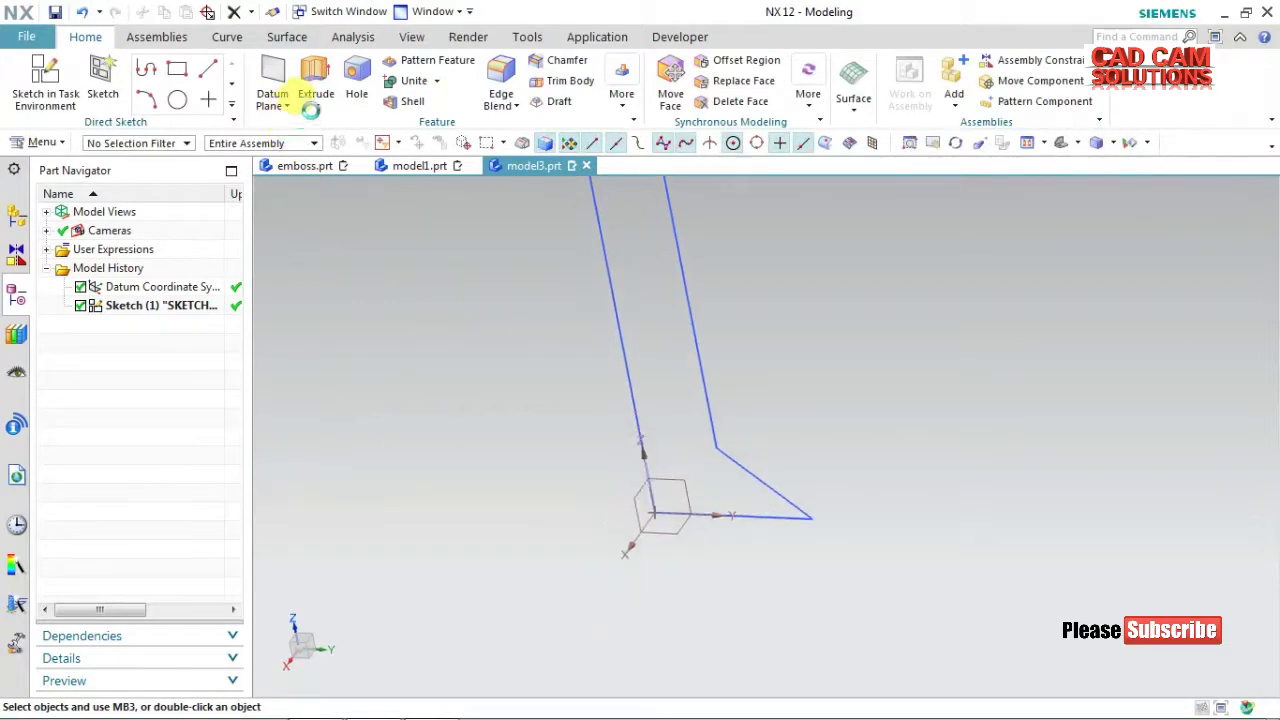
# Revolve the sketch about its left line from 180° to -180°, then view the solid shaded.
pyautogui.click(316, 106)
pyautogui.click(343, 154)
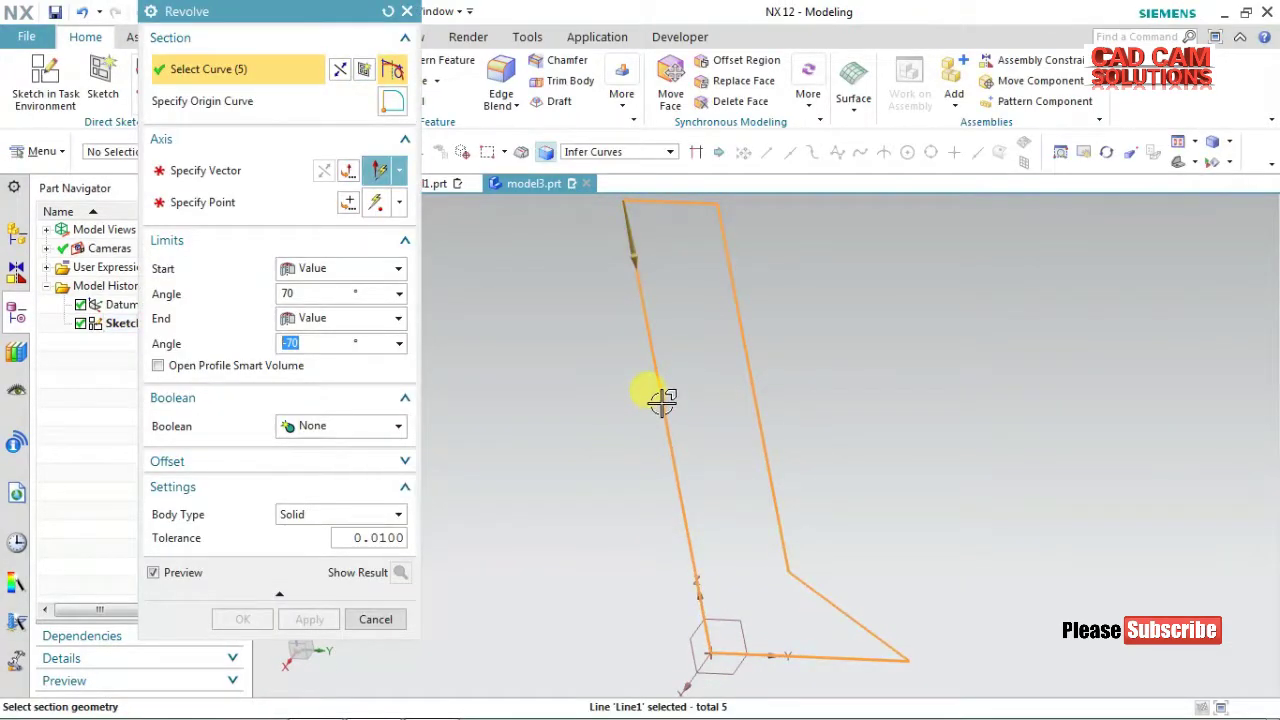
pyautogui.click(255, 170)
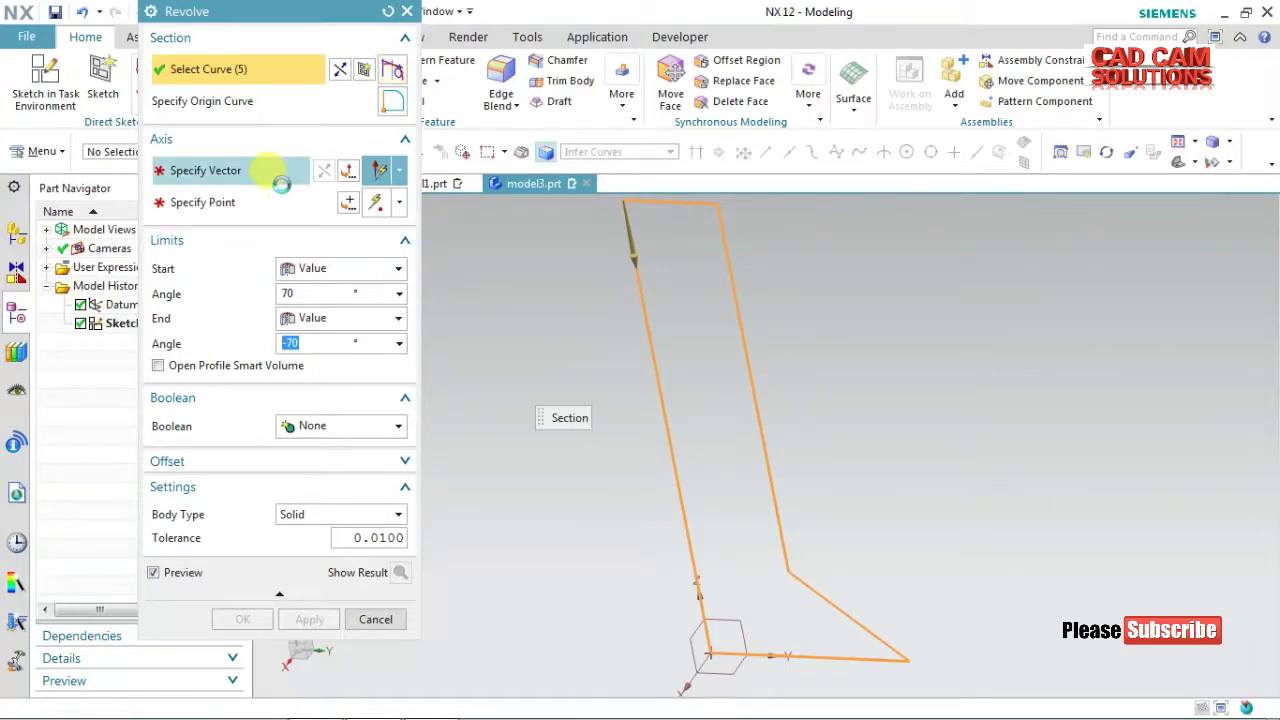
pyautogui.click(647, 362)
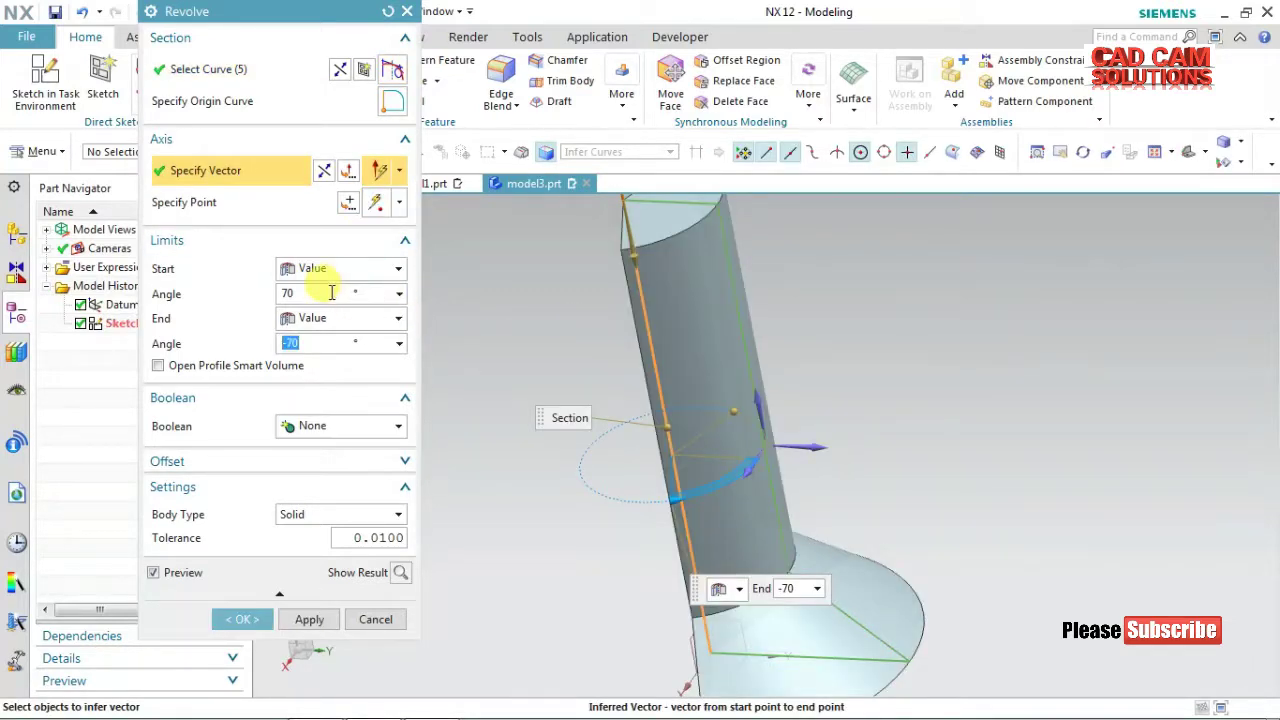
pyautogui.click(290, 292)
pyautogui.write('180')
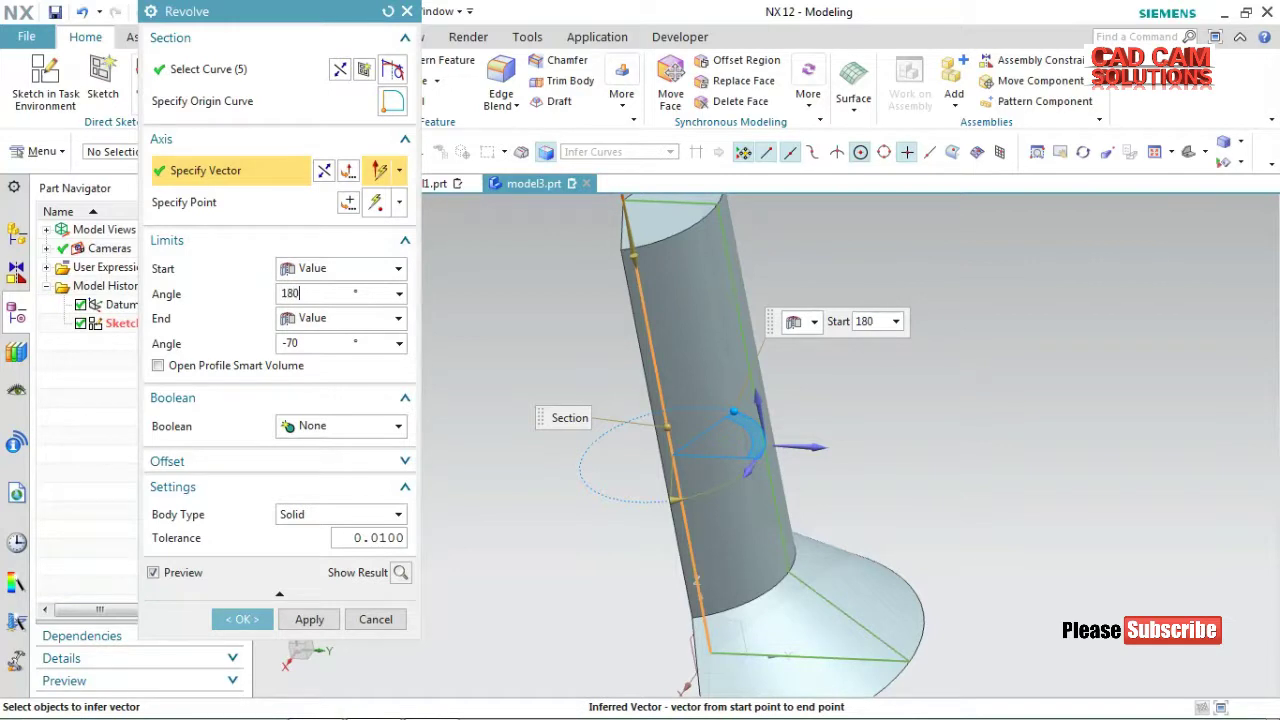
pyautogui.click(290, 343)
pyautogui.write('-180')
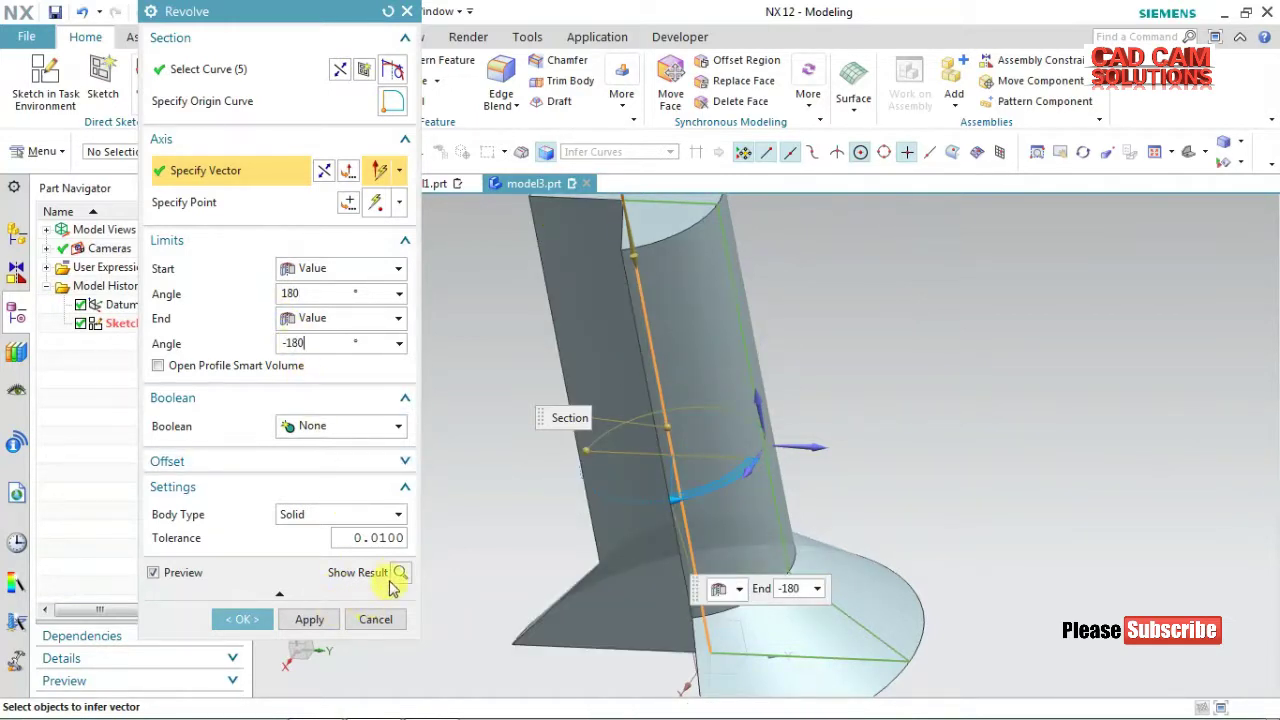
pyautogui.click(245, 619)
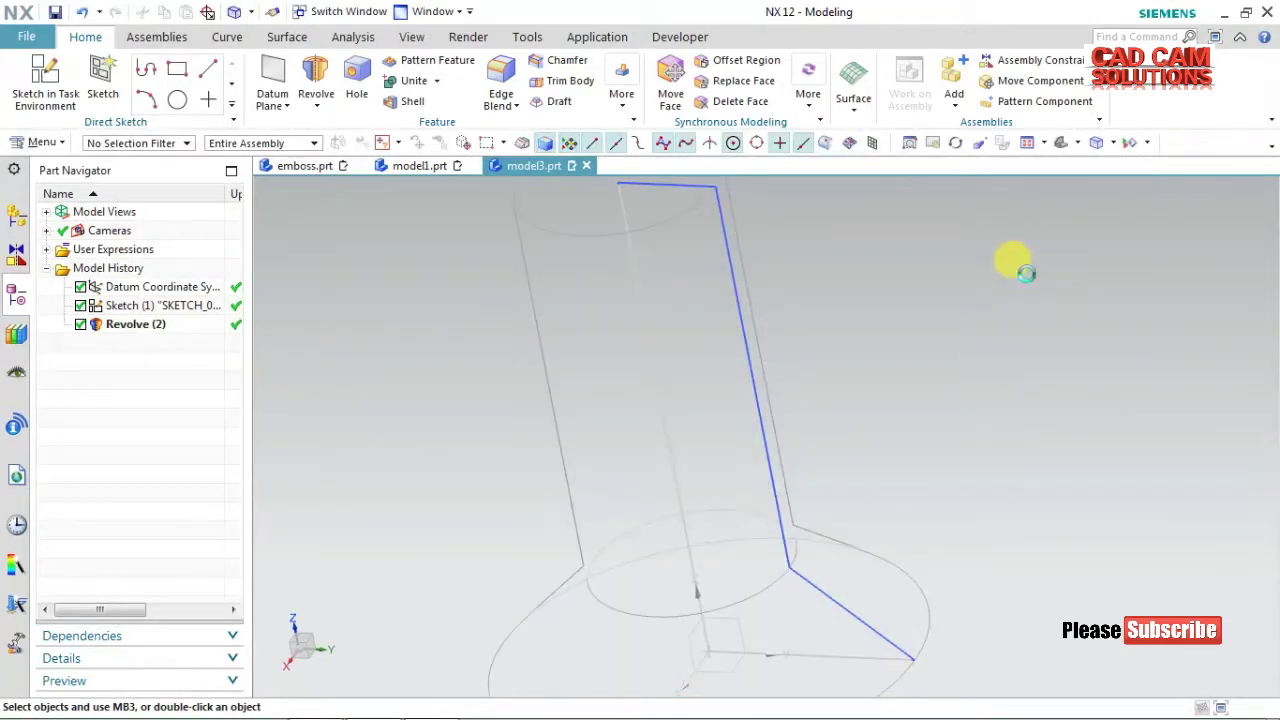
pyautogui.rightClick(968, 376)
pyautogui.moveTo(964, 385); pyautogui.dragTo(914, 380, button='middle')
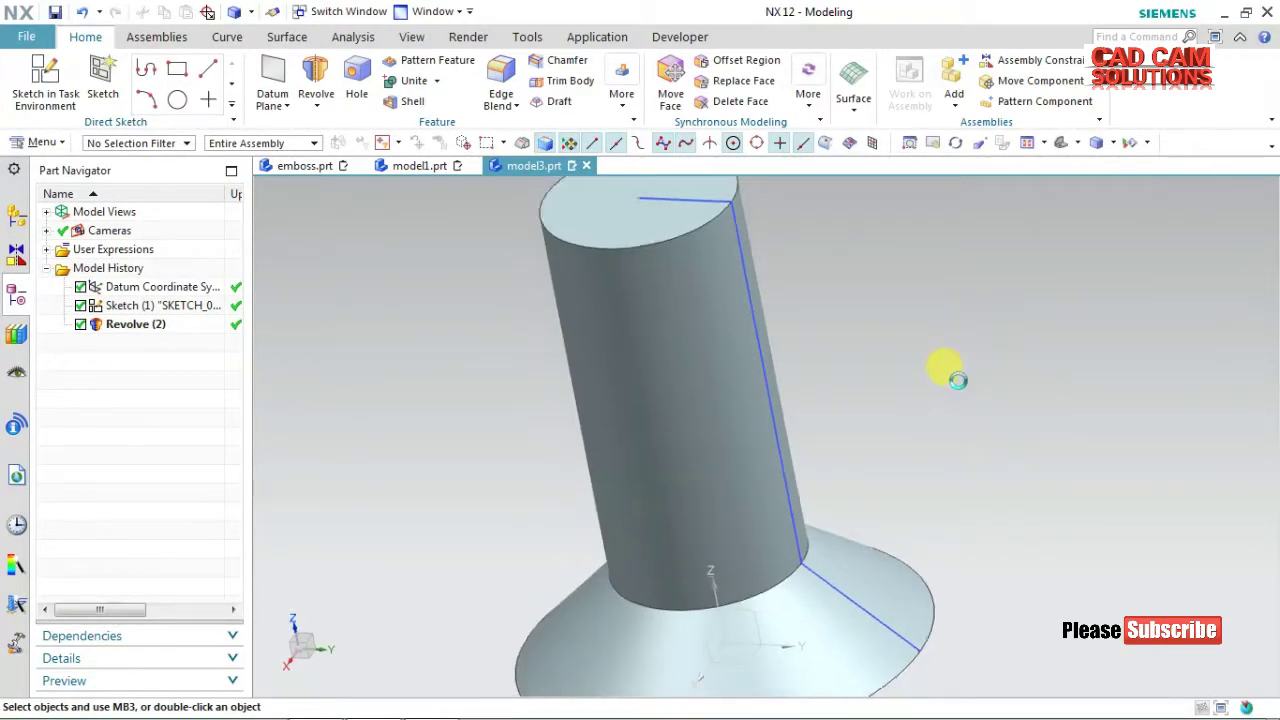
pyautogui.moveTo(503, 363)
pyautogui.mouseDown(button='middle')
pyautogui.moveTo(533, 329)
pyautogui.moveTo(523, 348)
pyautogui.mouseUp(button='middle')
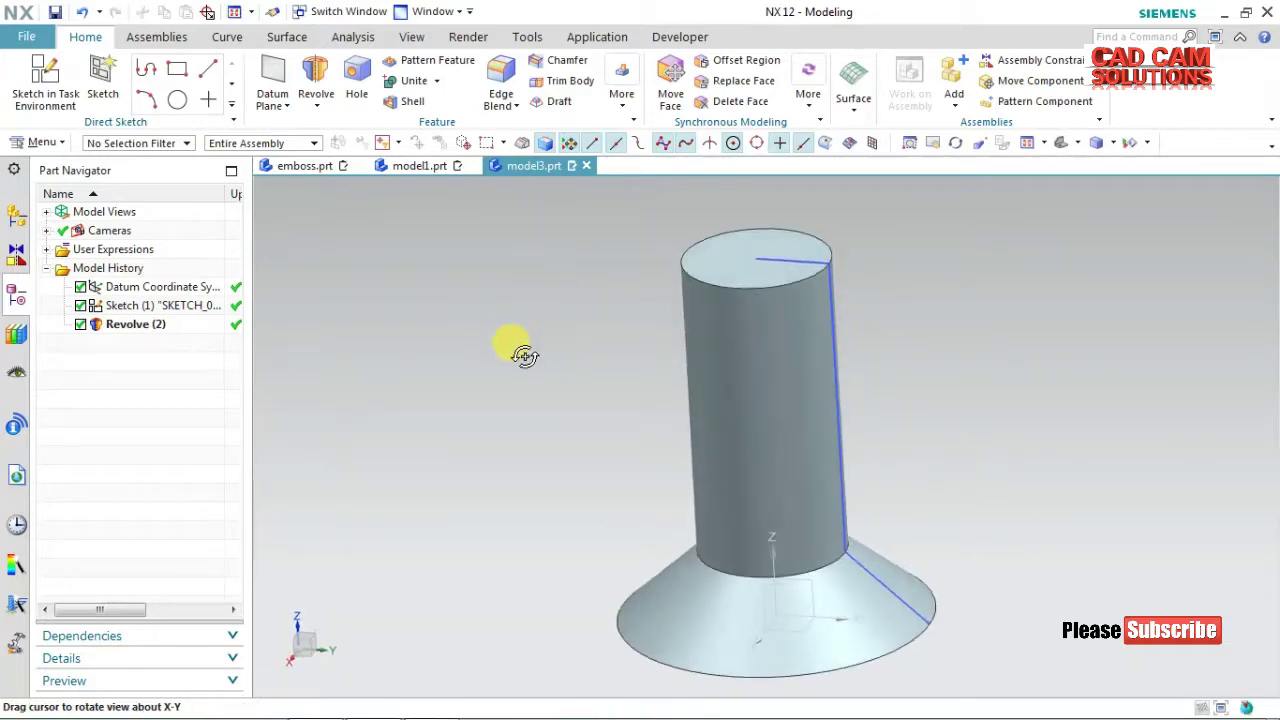
pyautogui.click(45, 143)
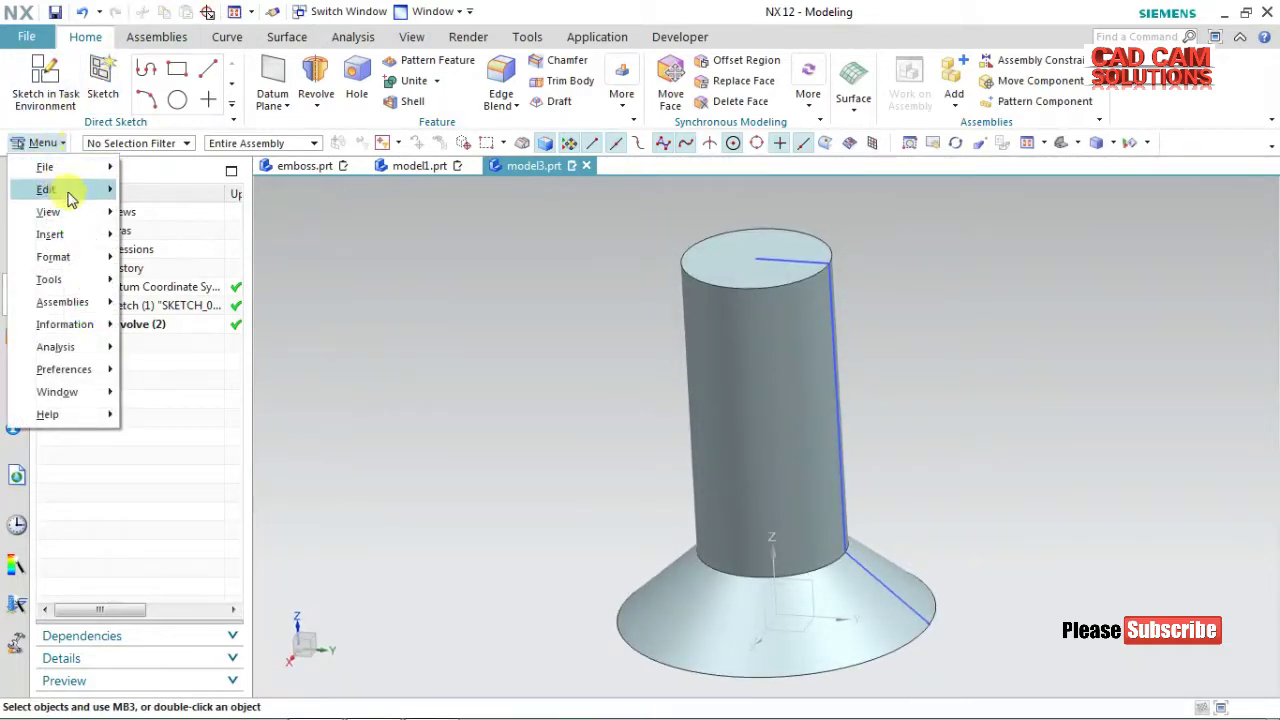
pyautogui.moveTo(183, 225)
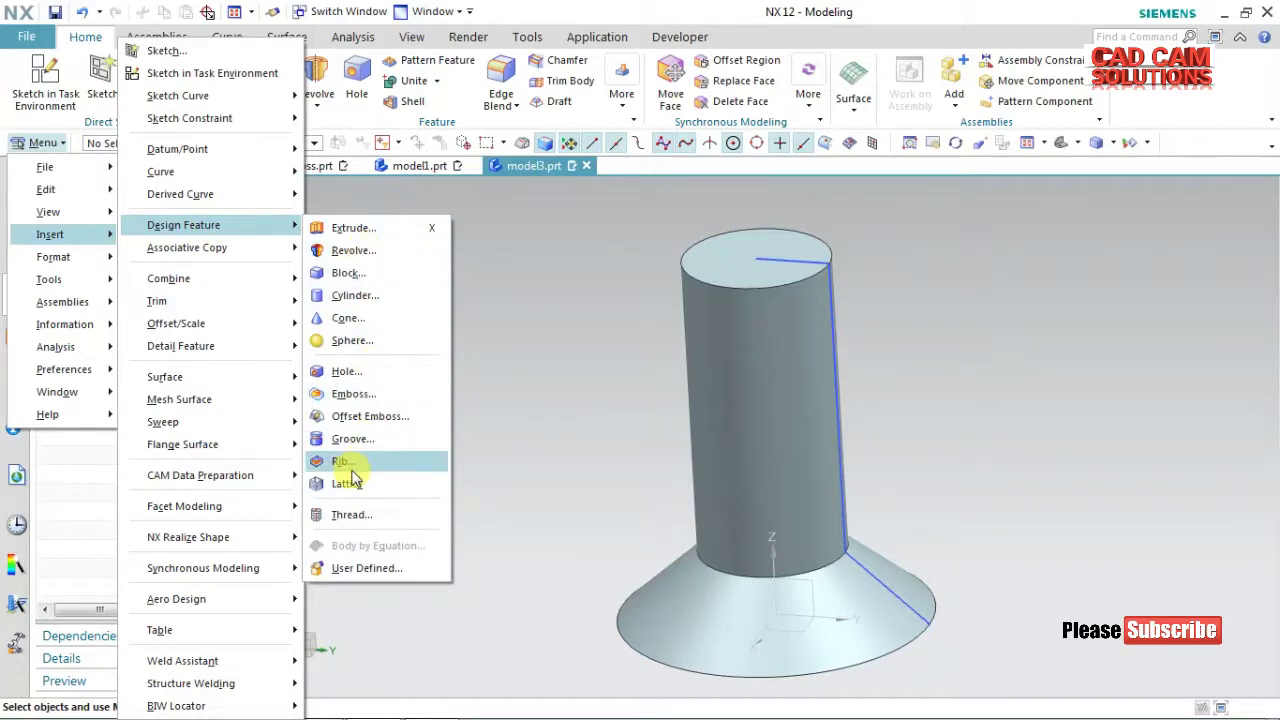
# Cut a 37.5 mm diameter, 13 mm wide rectangular groove into the shaft's cylindrical face.
pyautogui.click(378, 441)
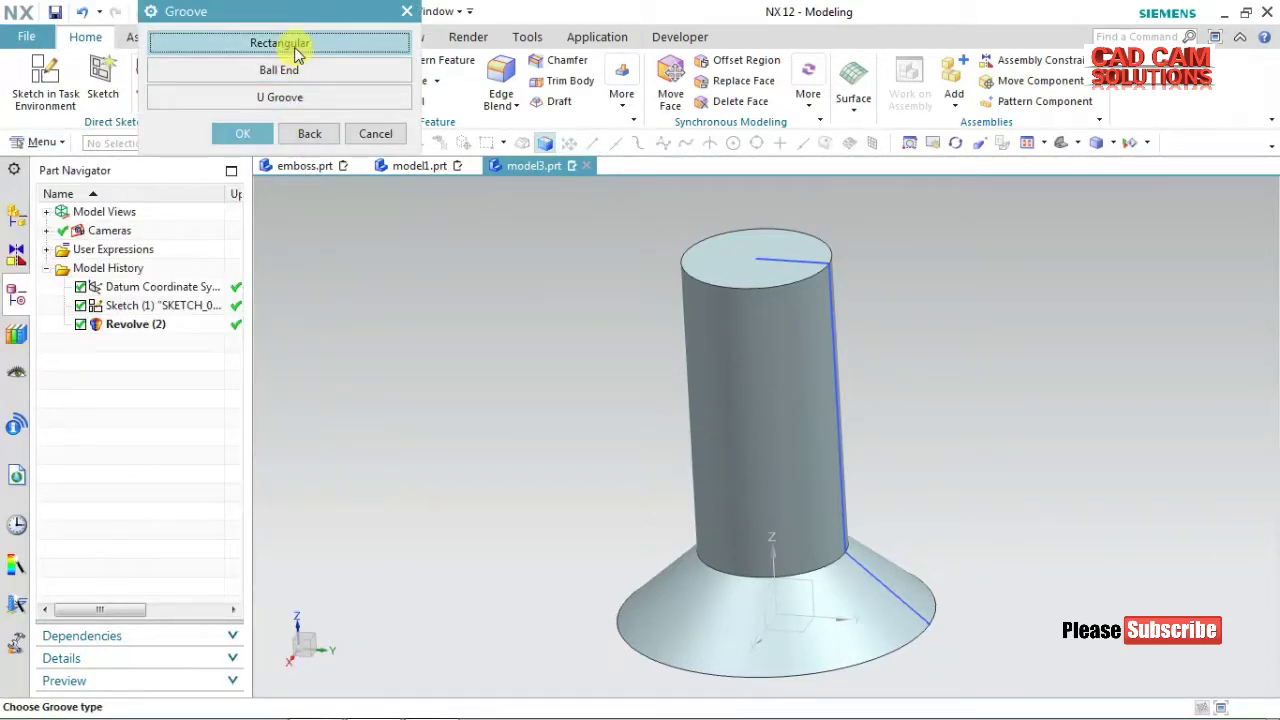
pyautogui.click(280, 43)
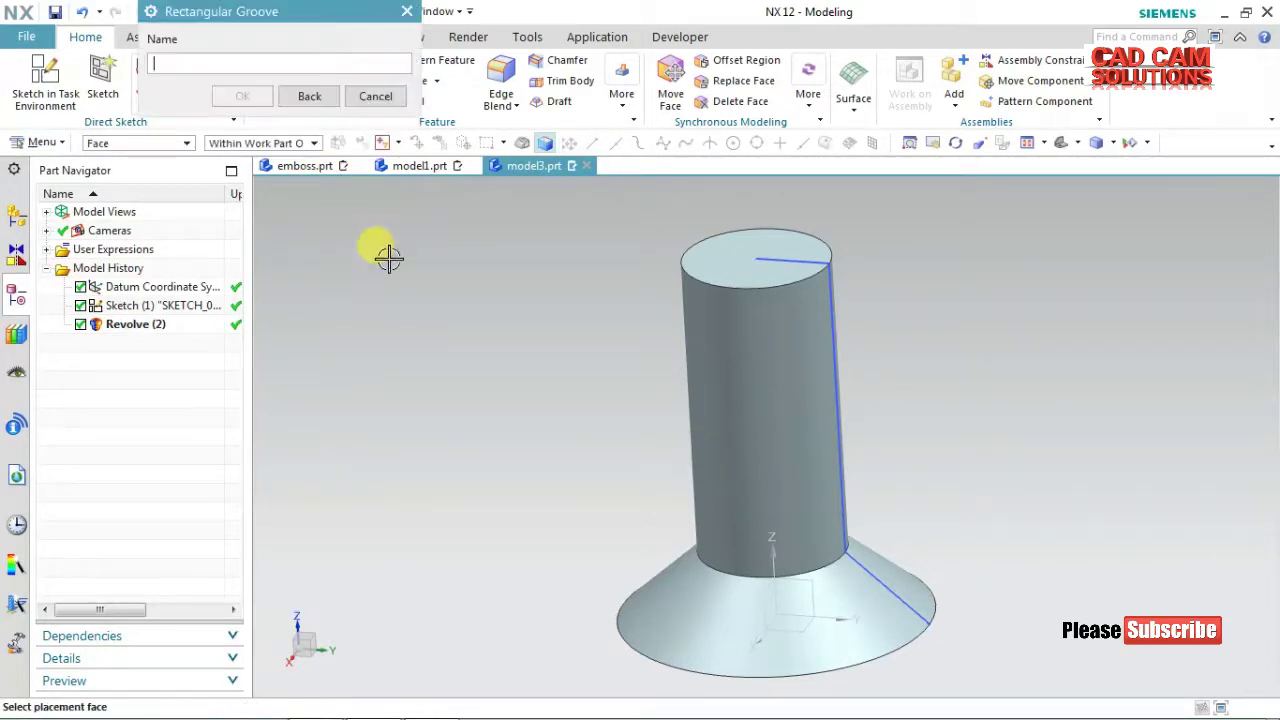
pyautogui.click(689, 311)
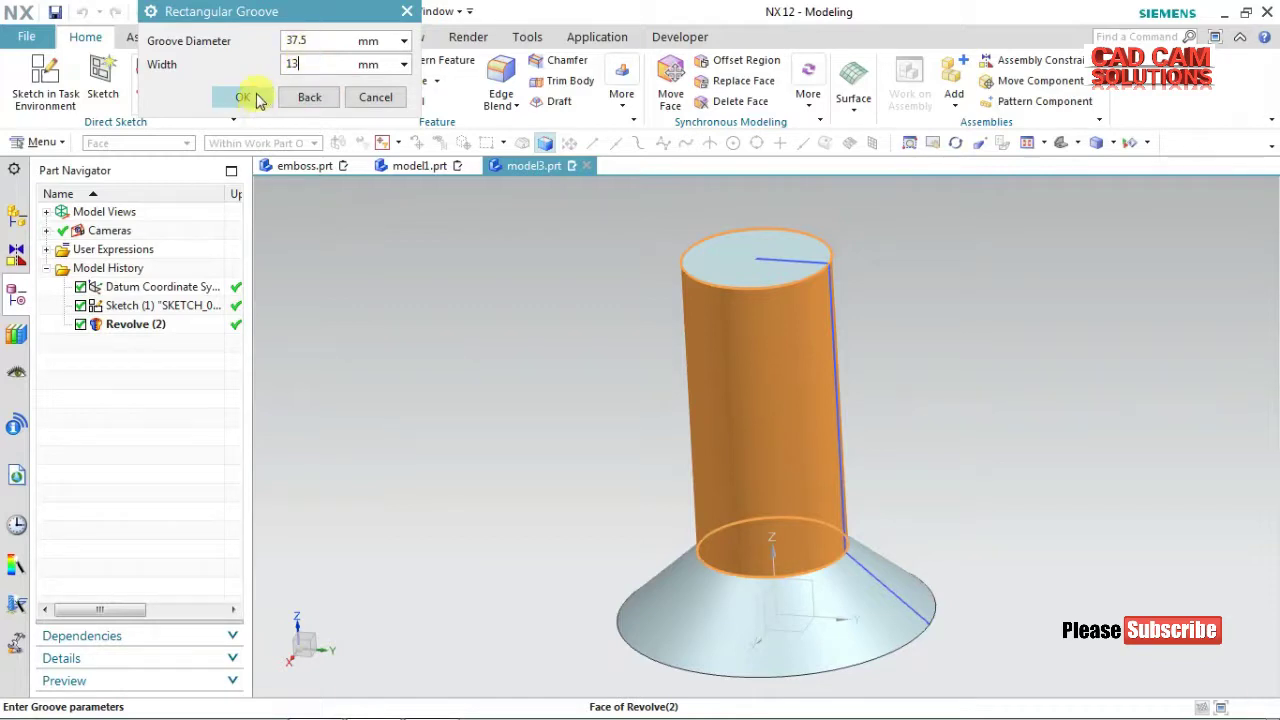
pyautogui.click(247, 96)
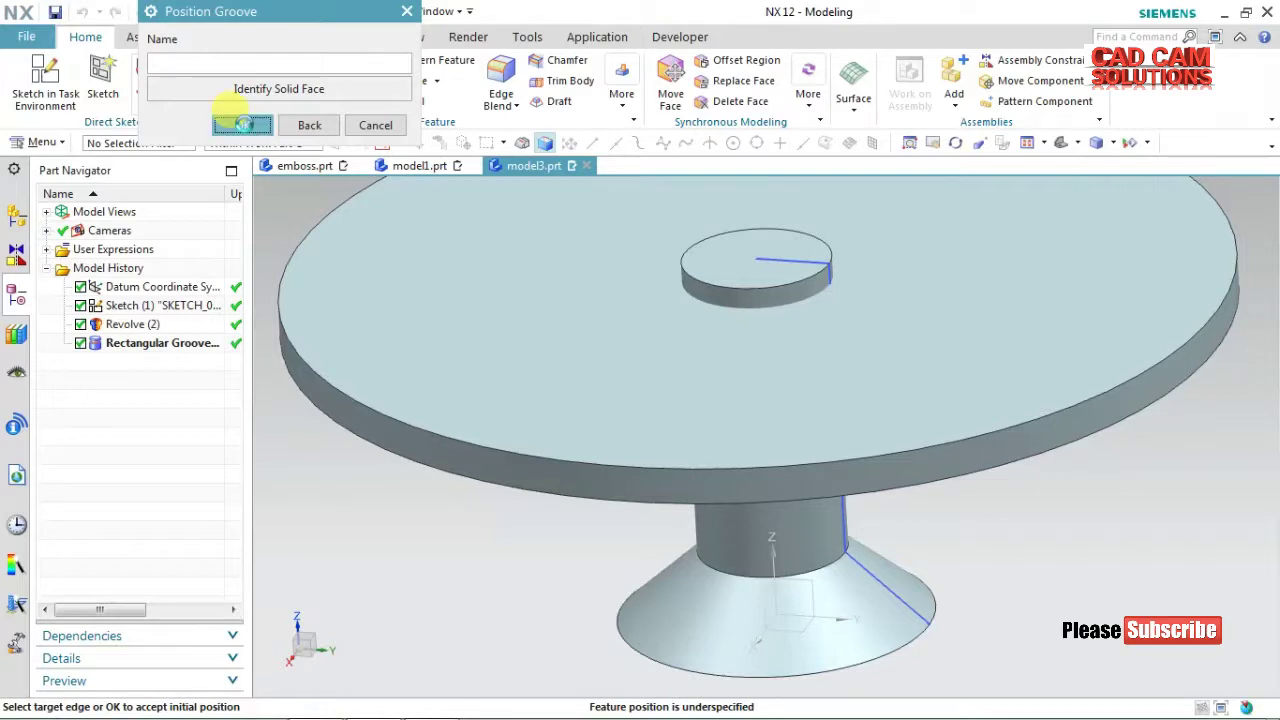
pyautogui.click(243, 125)
pyautogui.moveTo(507, 363); pyautogui.dragTo(510, 362, button='middle')
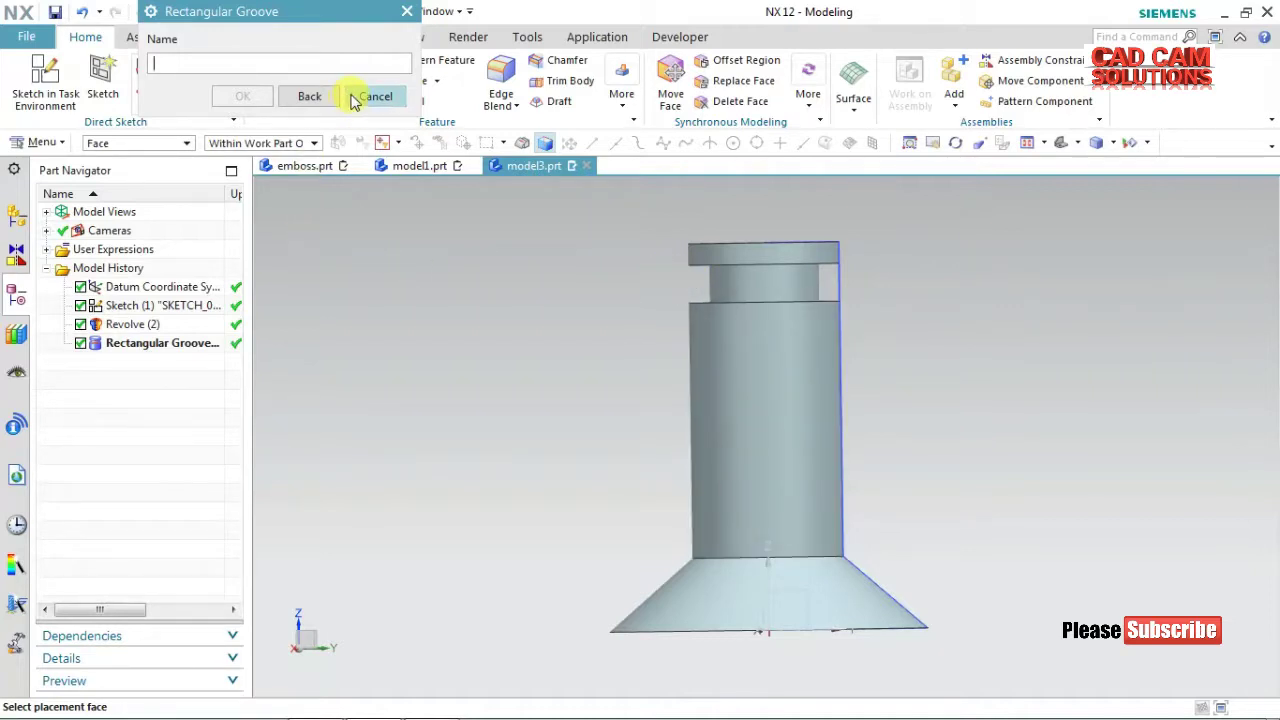
pyautogui.click(360, 97)
pyautogui.click(42, 142)
pyautogui.moveTo(50, 234)
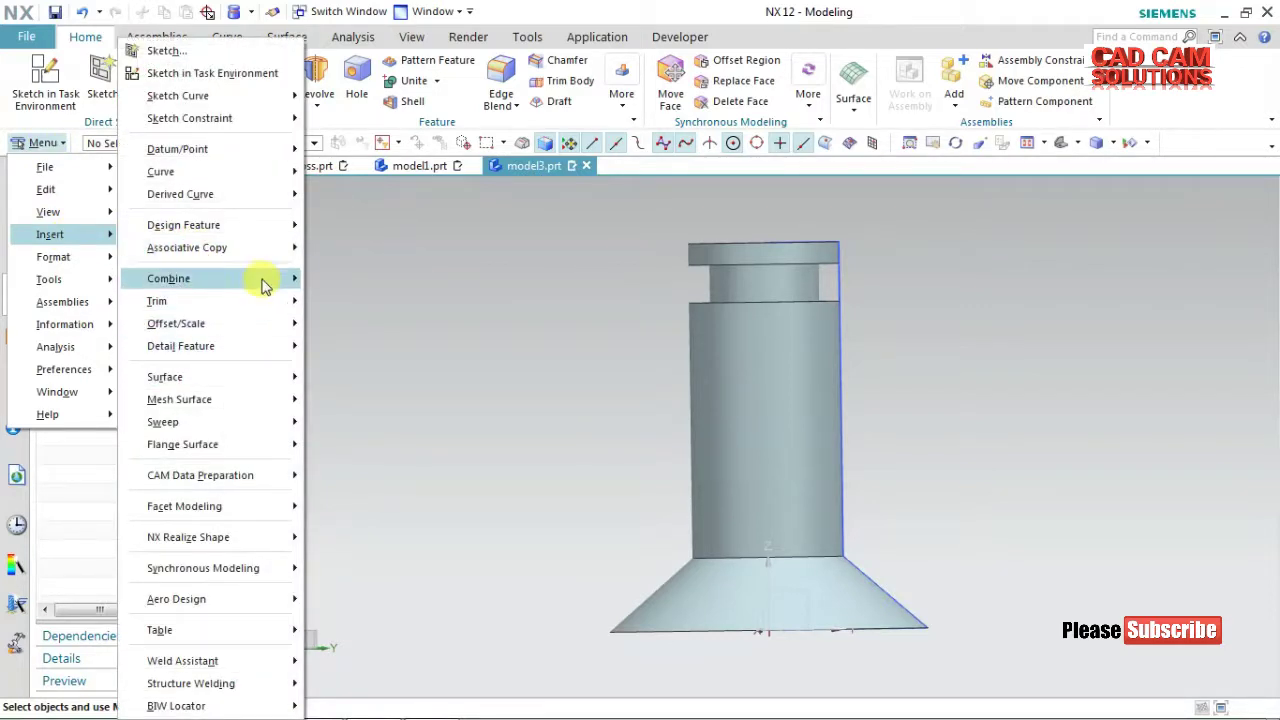
# Add Ball End Groove (4) with a 45 mm groove diameter on the shaft face, below the rectangular neck.
pyautogui.moveTo(183, 225)
pyautogui.click(364, 443)
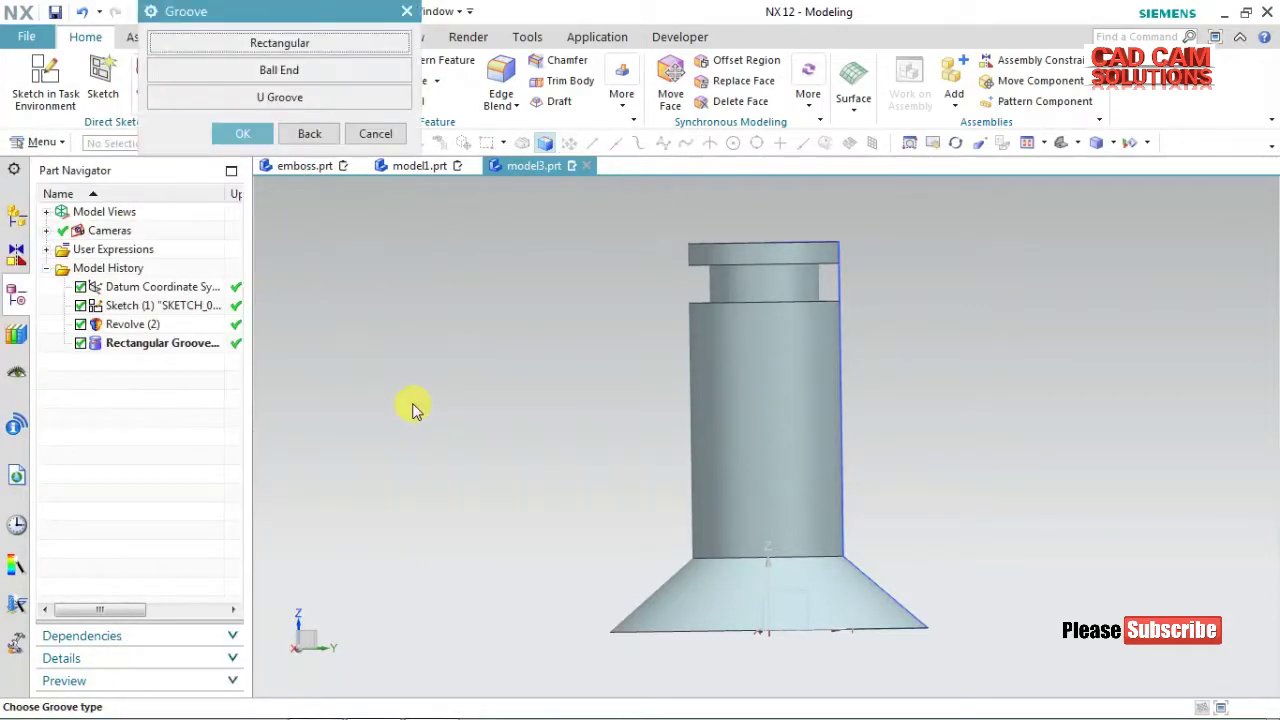
pyautogui.click(318, 72)
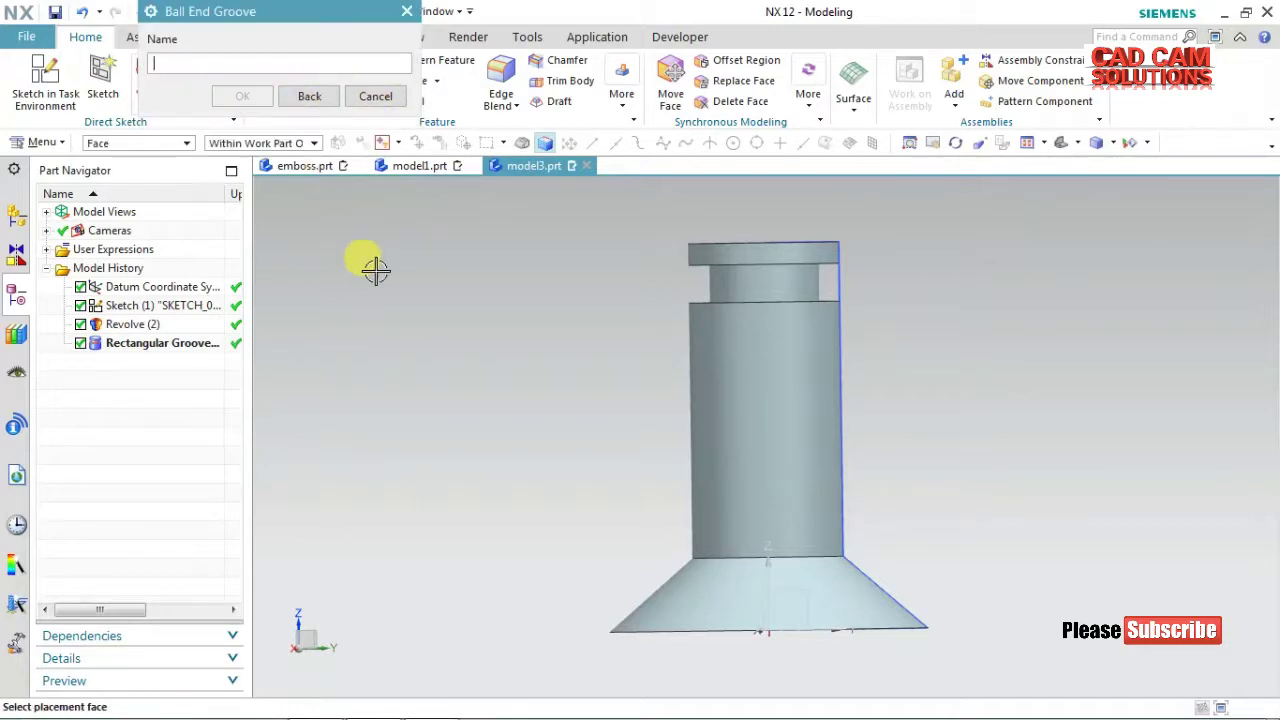
pyautogui.click(688, 378)
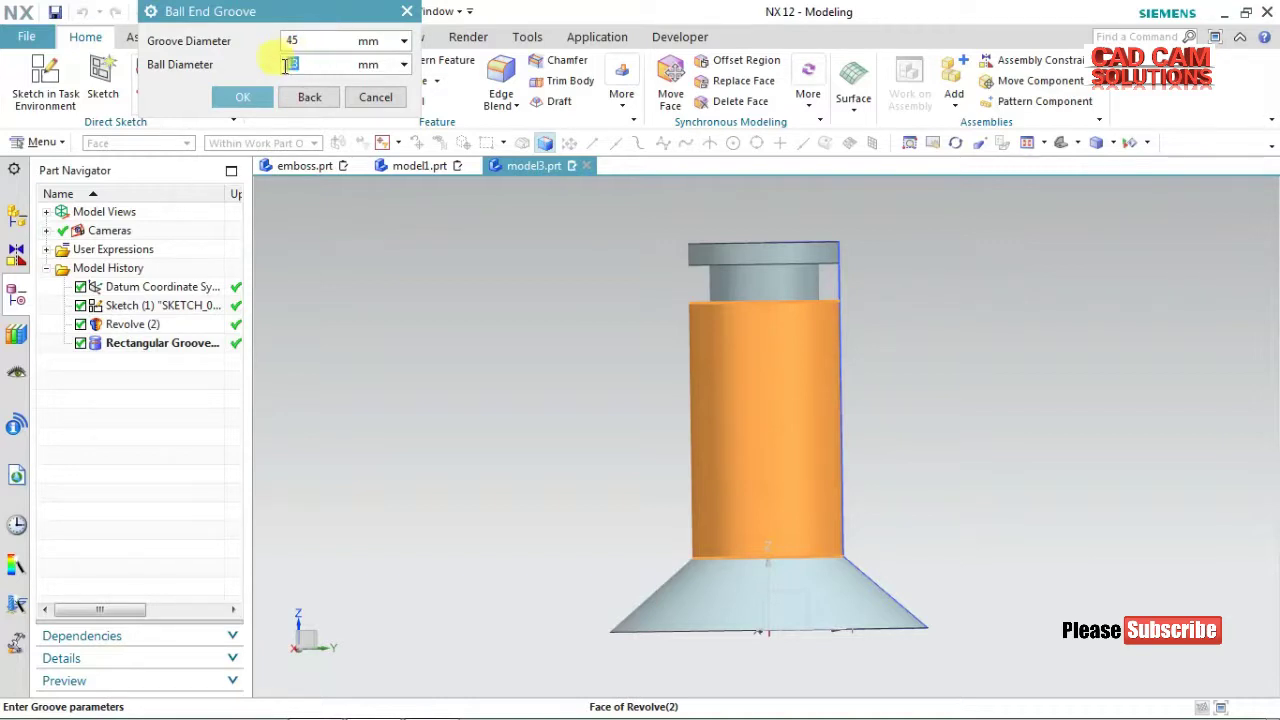
pyautogui.click(243, 100)
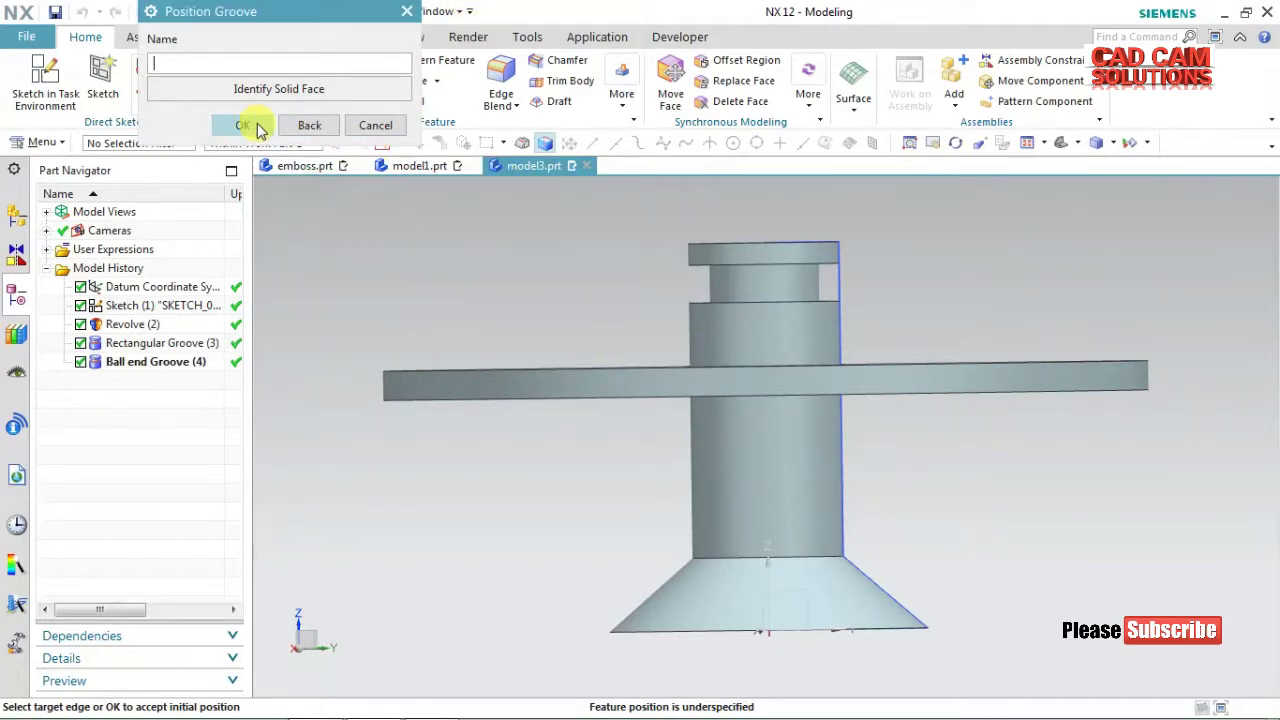
pyautogui.click(242, 125)
pyautogui.scroll(1, 658, 386)
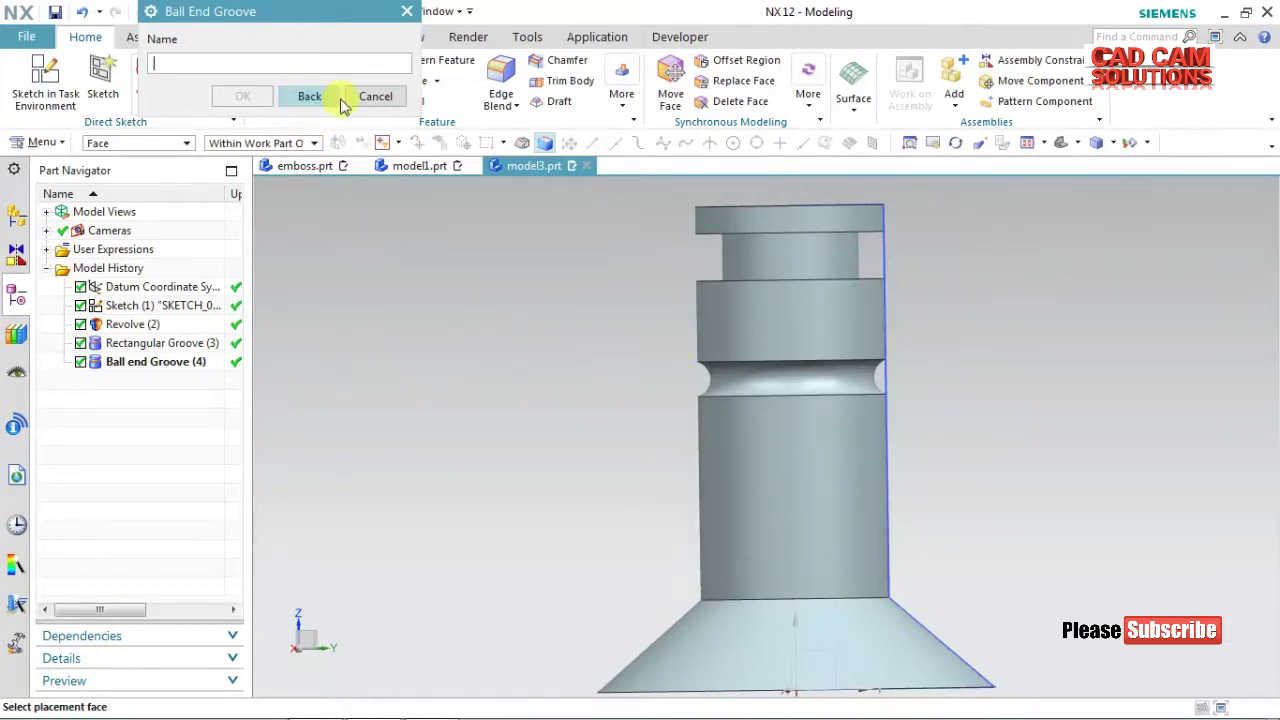
pyautogui.click(376, 96)
pyautogui.click(42, 143)
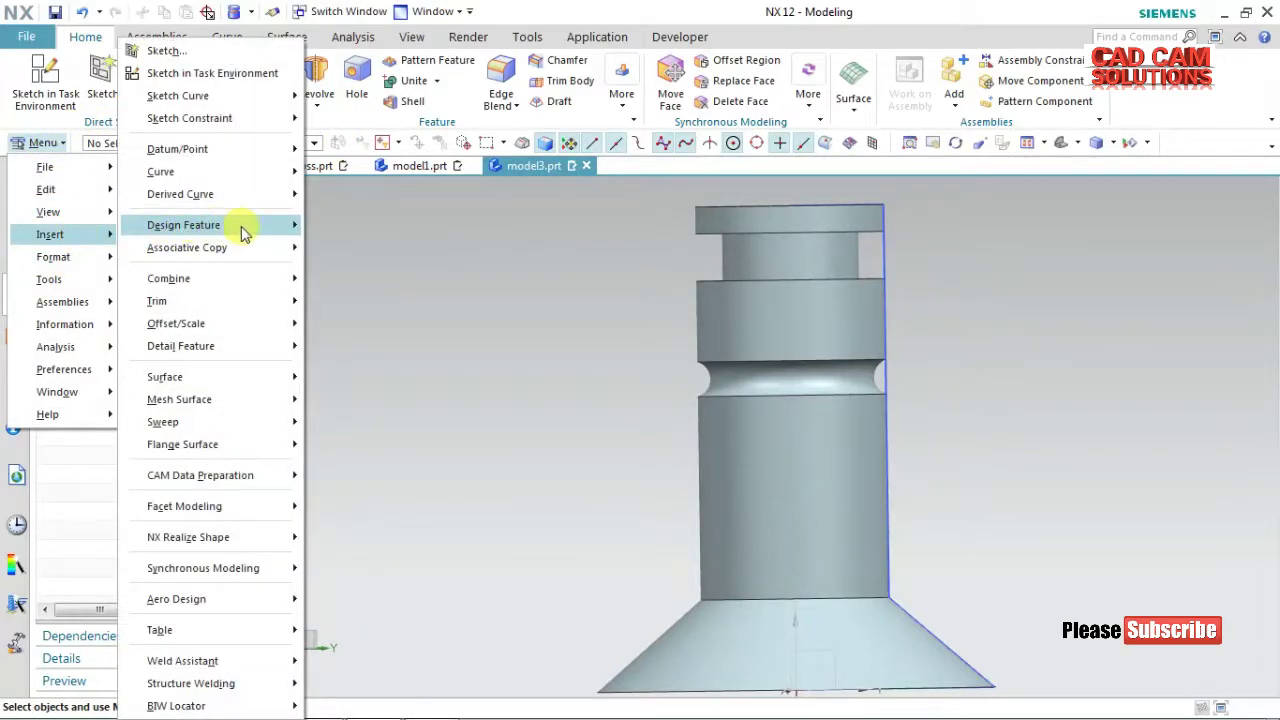
pyautogui.moveTo(183, 225)
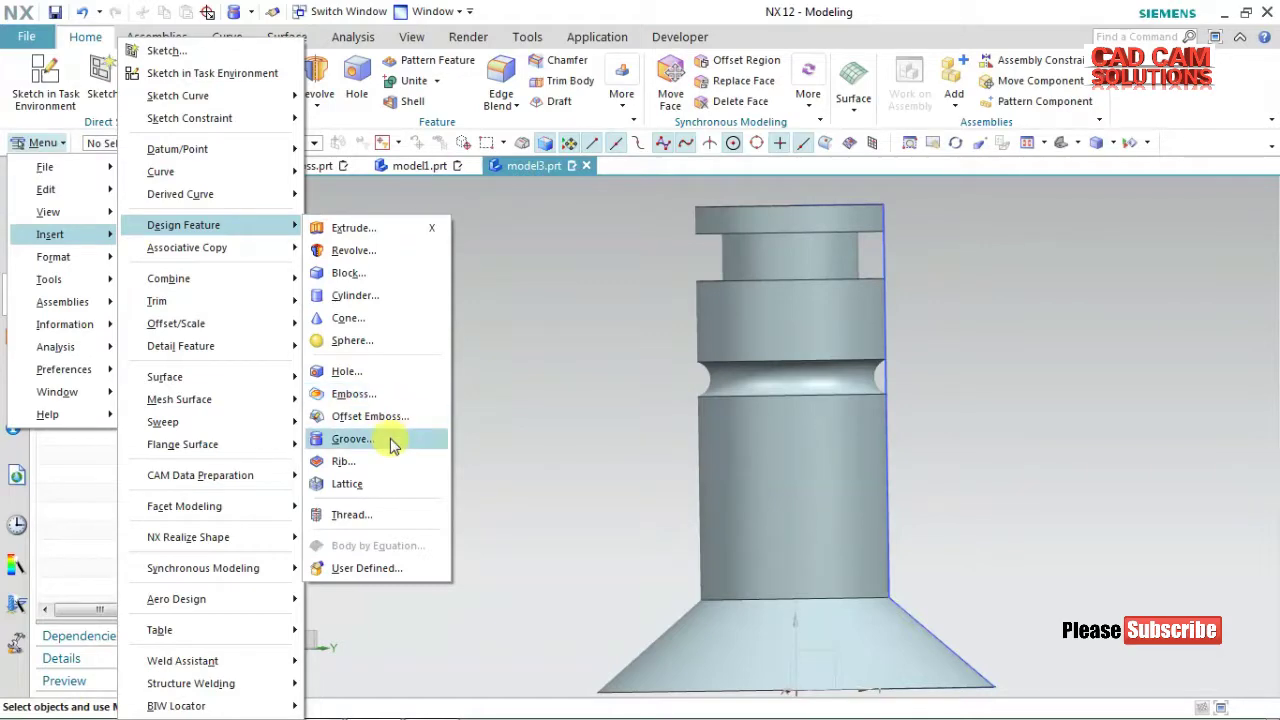
# Add U Groove (5) low on the shaft face: 45 mm diameter, 2.5 mm corner radius.
pyautogui.click(390, 438)
pyautogui.click(303, 100)
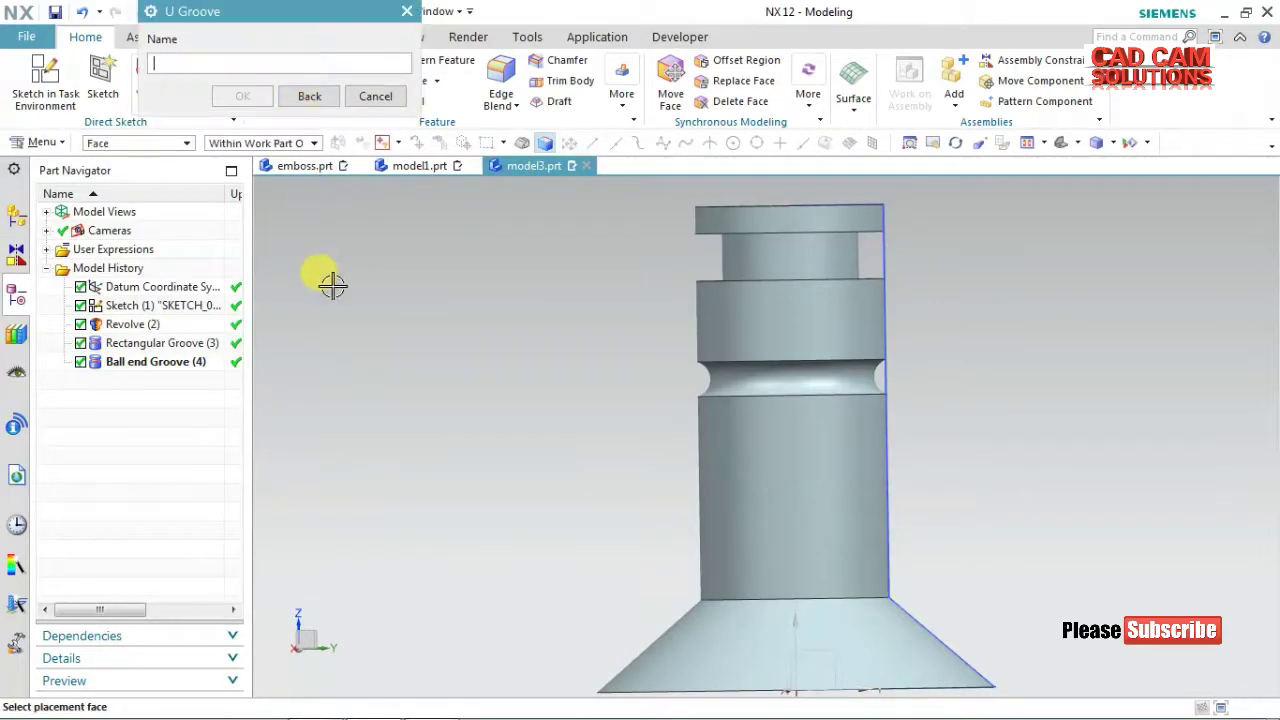
pyautogui.click(714, 489)
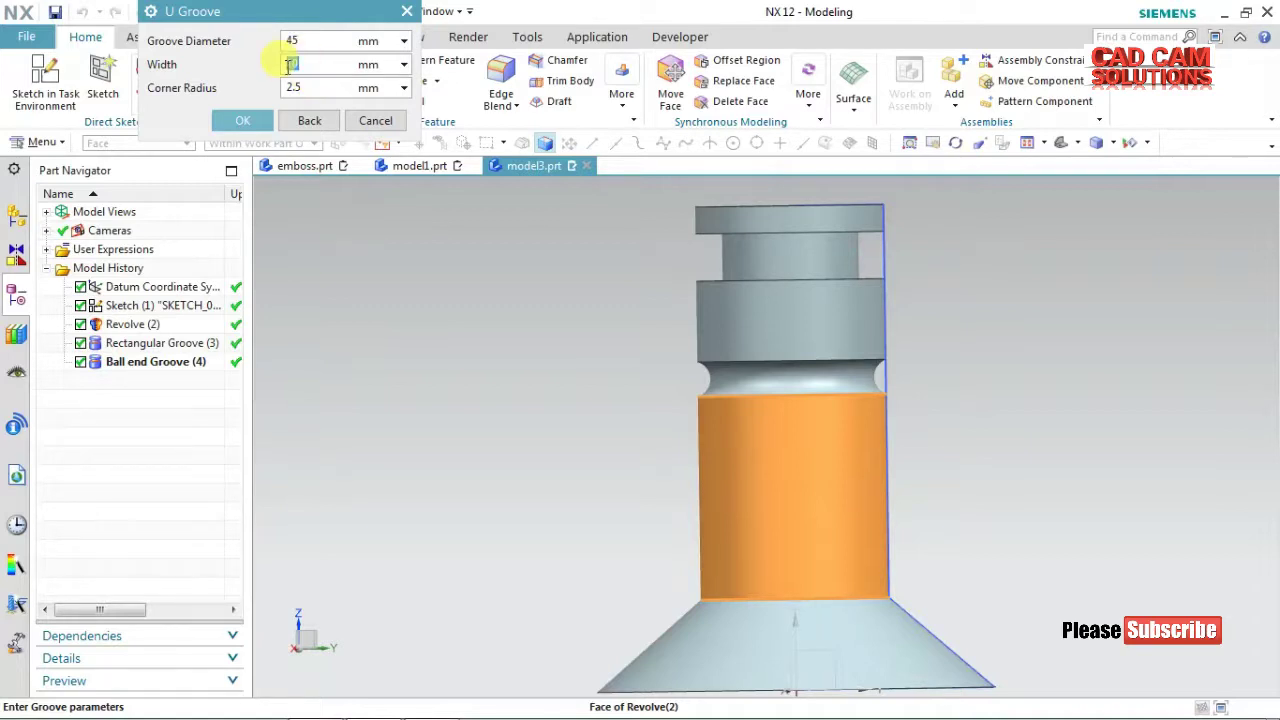
pyautogui.moveTo(302, 165)
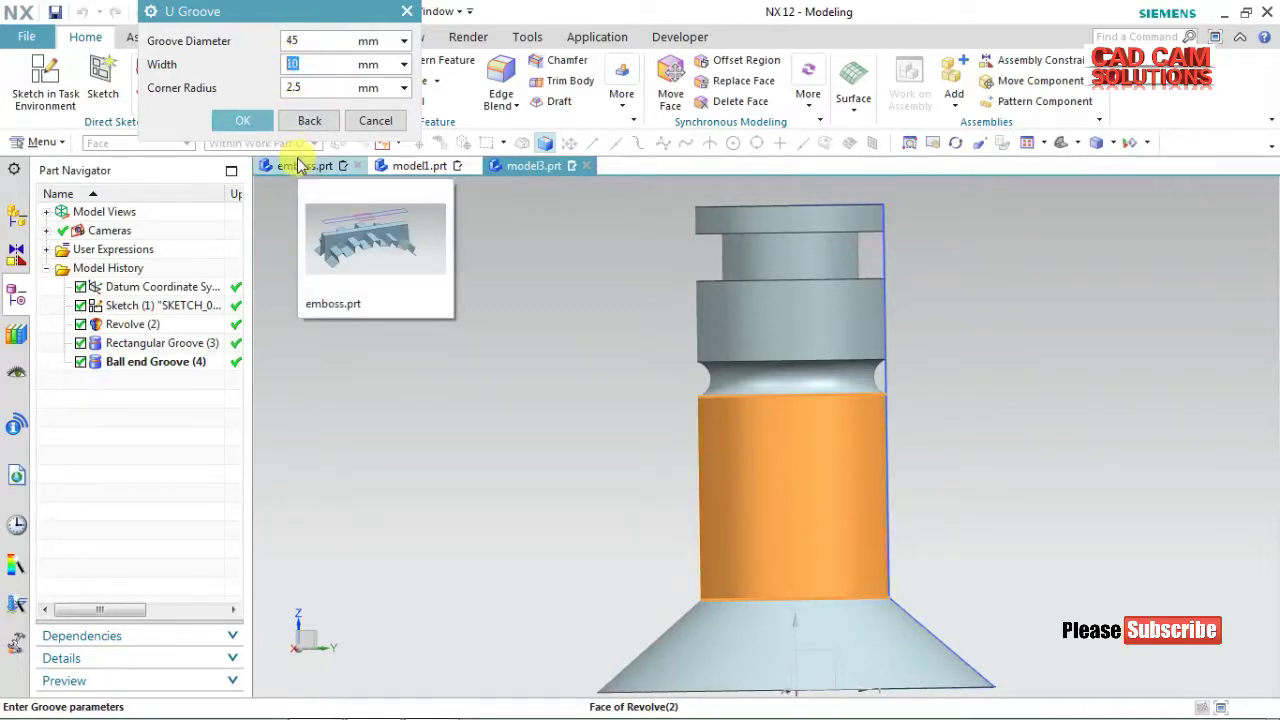
pyautogui.click(242, 120)
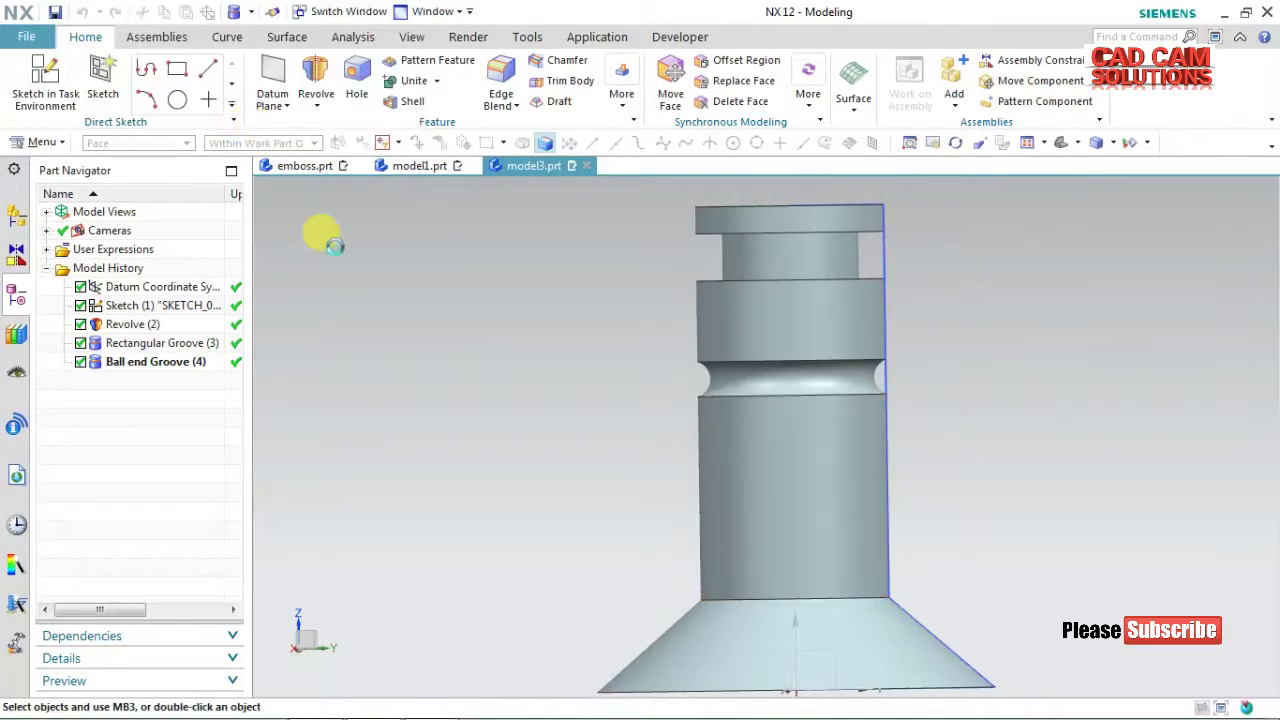
pyautogui.click(236, 125)
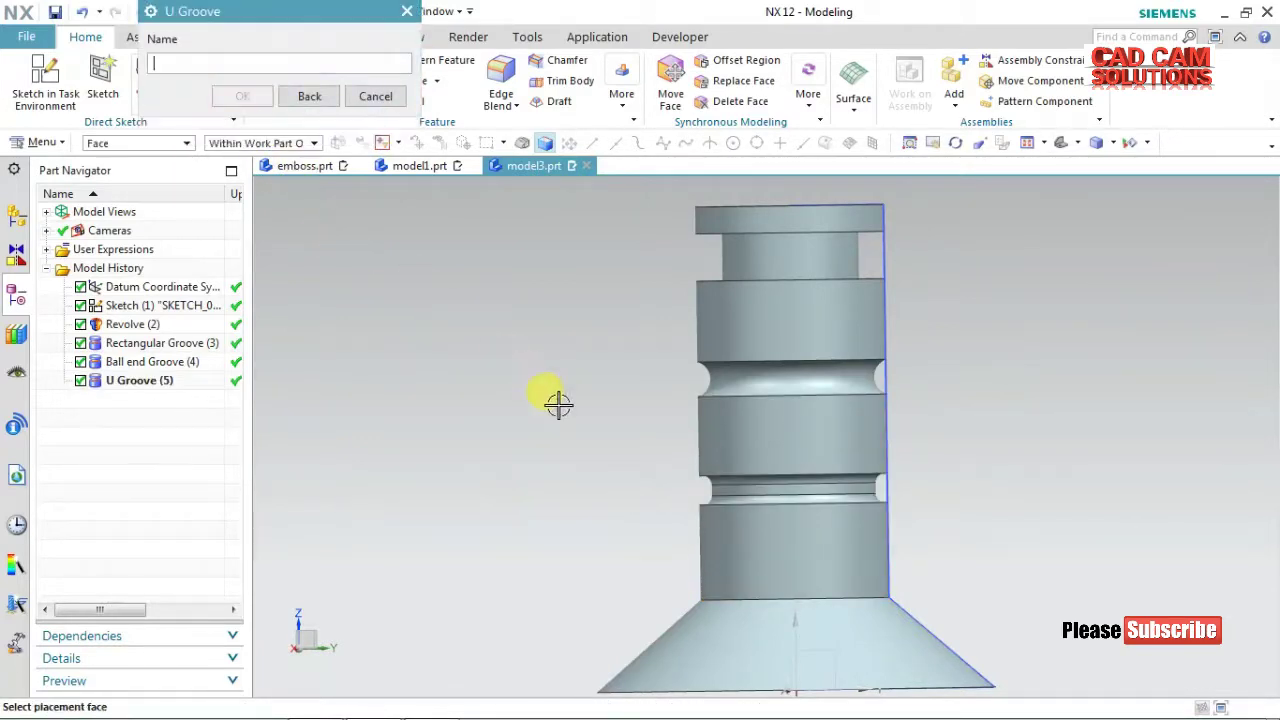
pyautogui.scroll(2, 647, 483)
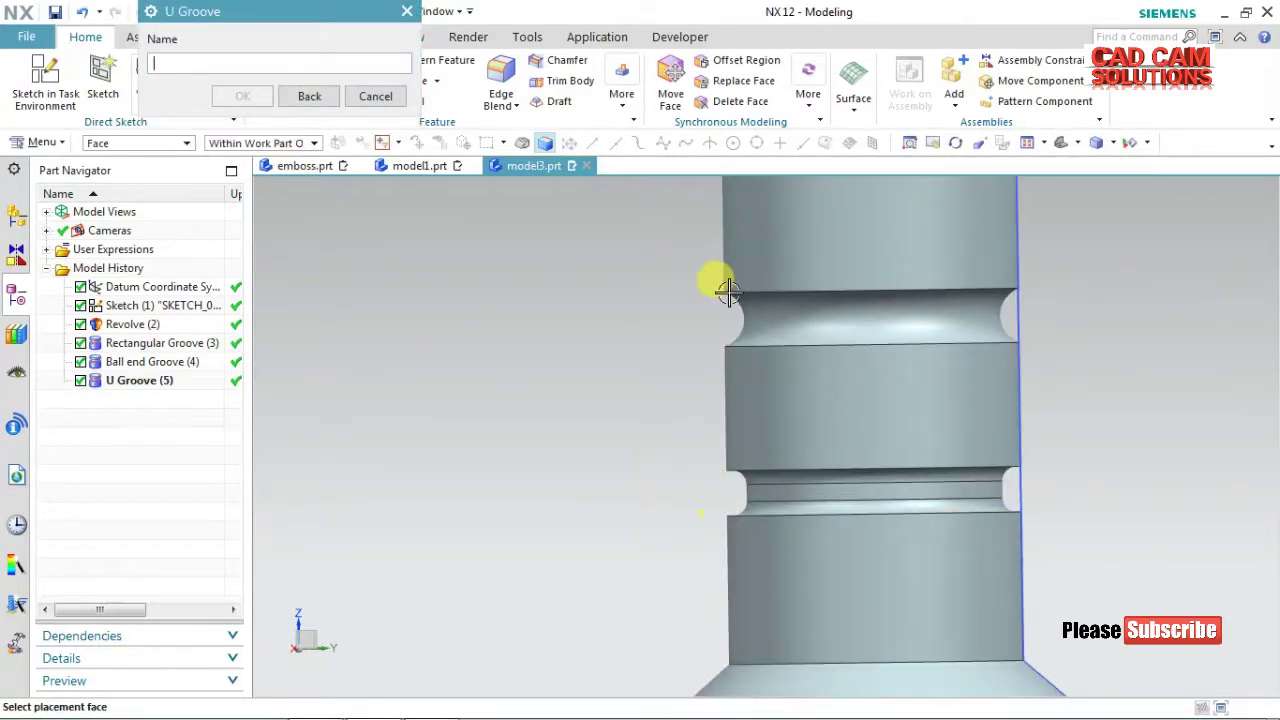
pyautogui.scroll(-2, 727, 337)
pyautogui.scroll(-1, 705, 290)
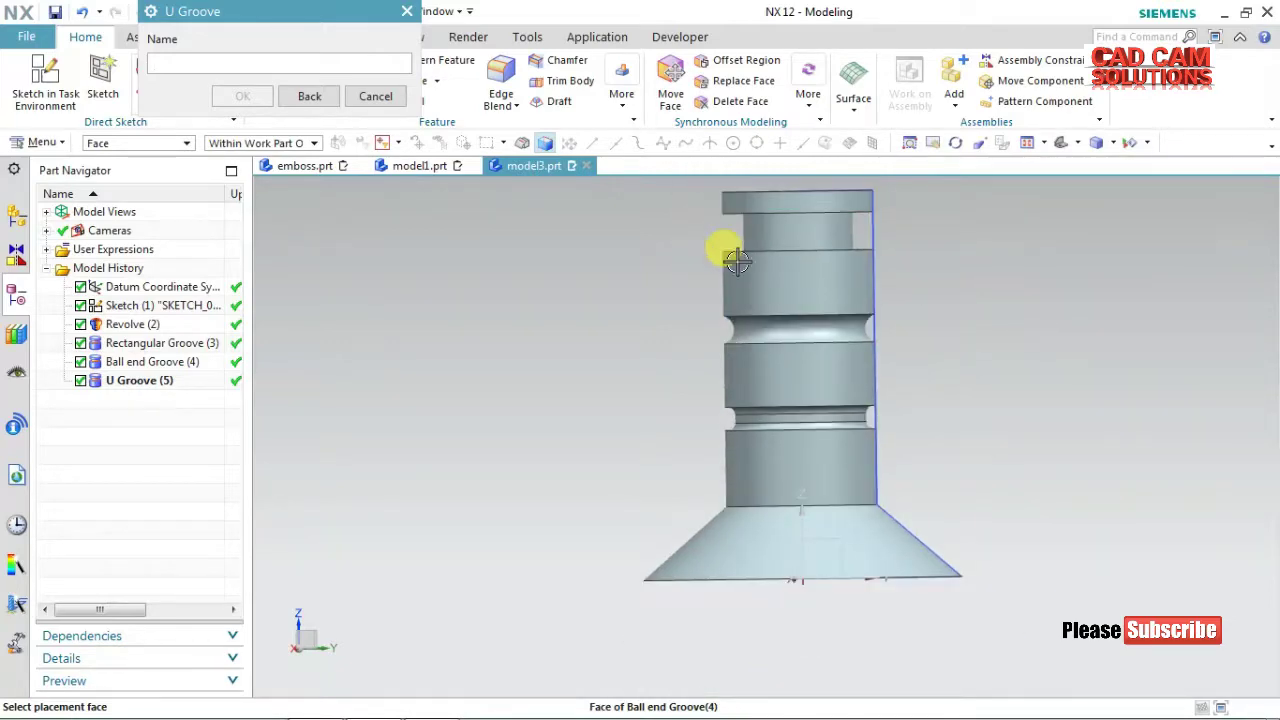
pyautogui.moveTo(670, 338)
pyautogui.mouseDown(button='middle')
pyautogui.moveTo(781, 372)
pyautogui.moveTo(743, 349)
pyautogui.mouseUp(button='middle')
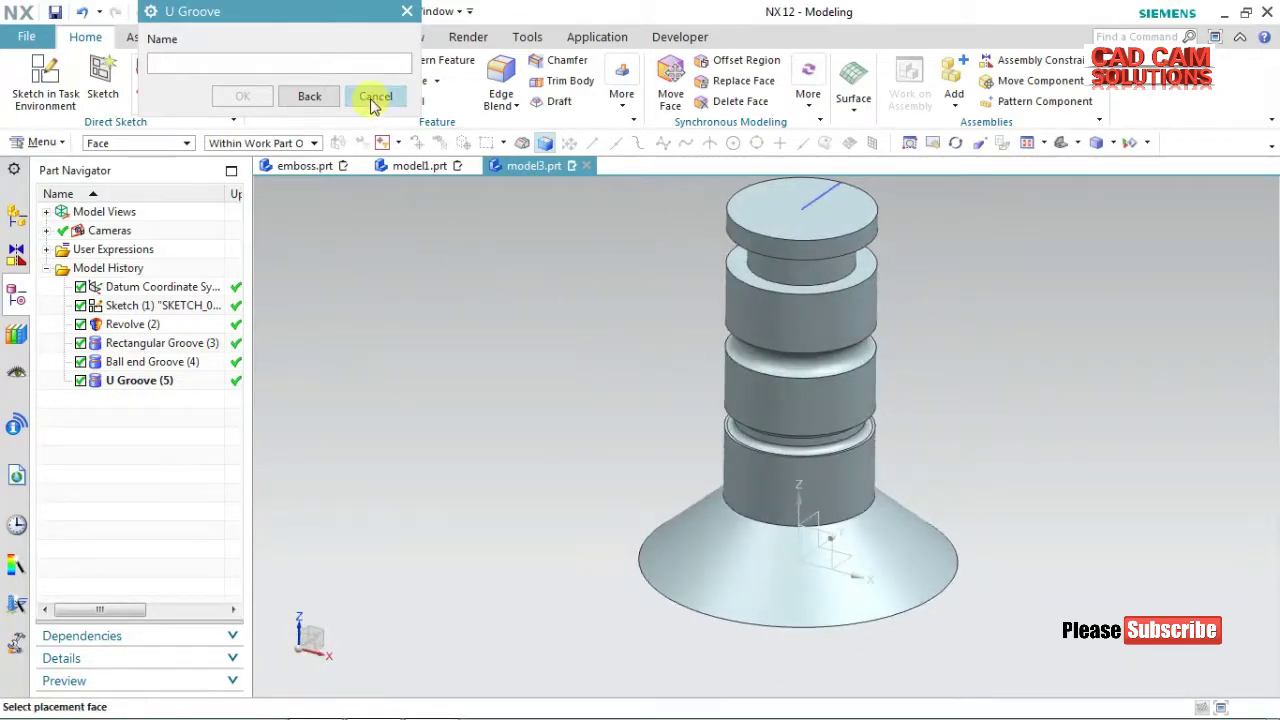
pyautogui.click(376, 96)
pyautogui.click(40, 143)
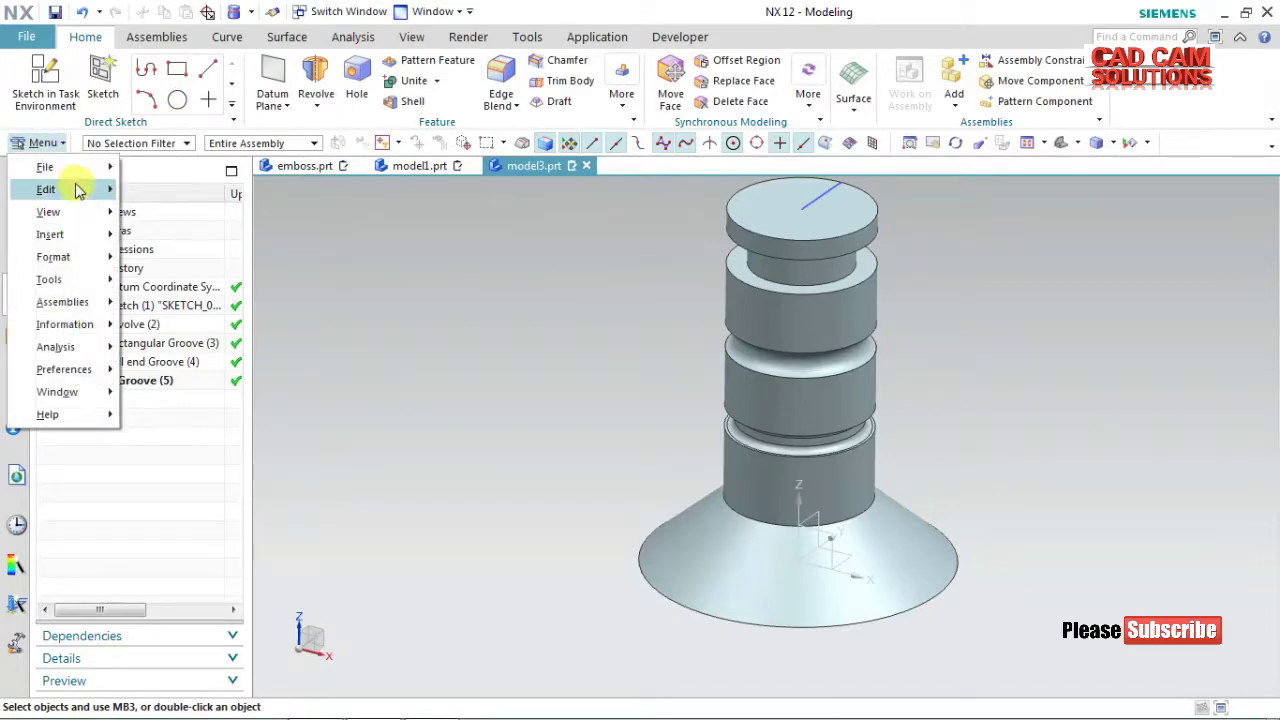
pyautogui.moveTo(183, 225)
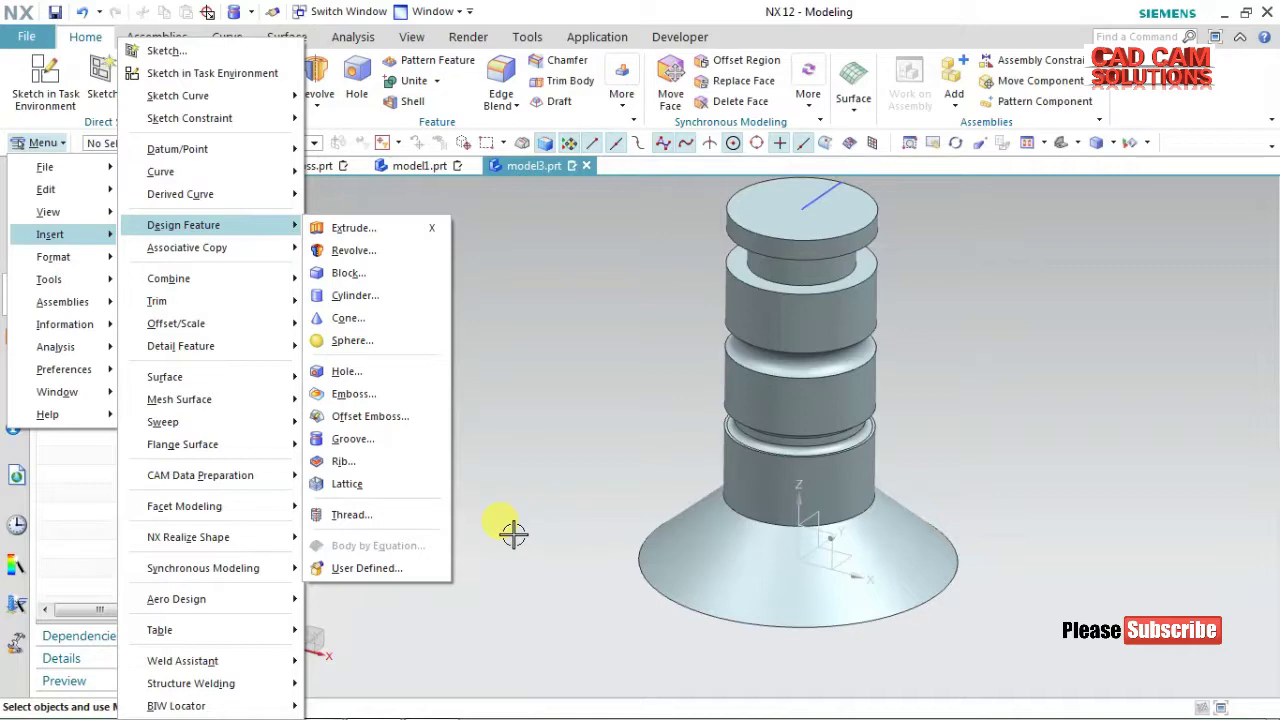
pyautogui.click(460, 421)
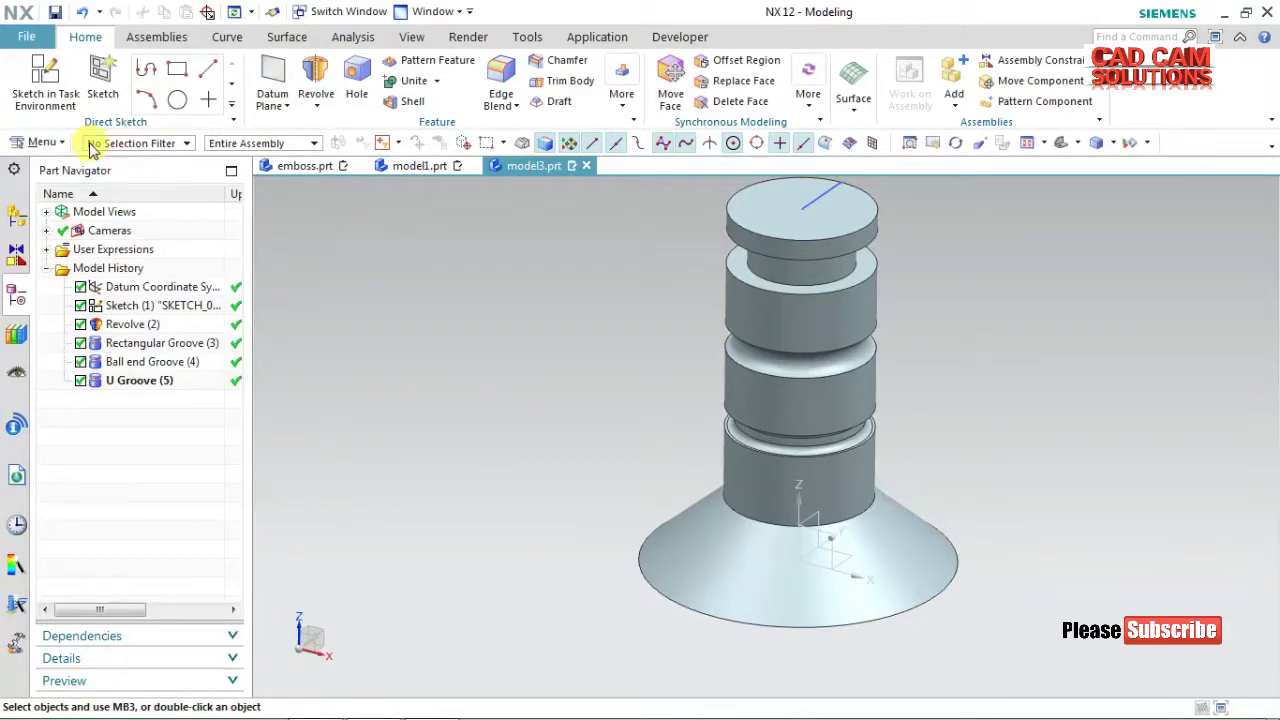
pyautogui.click(42, 143)
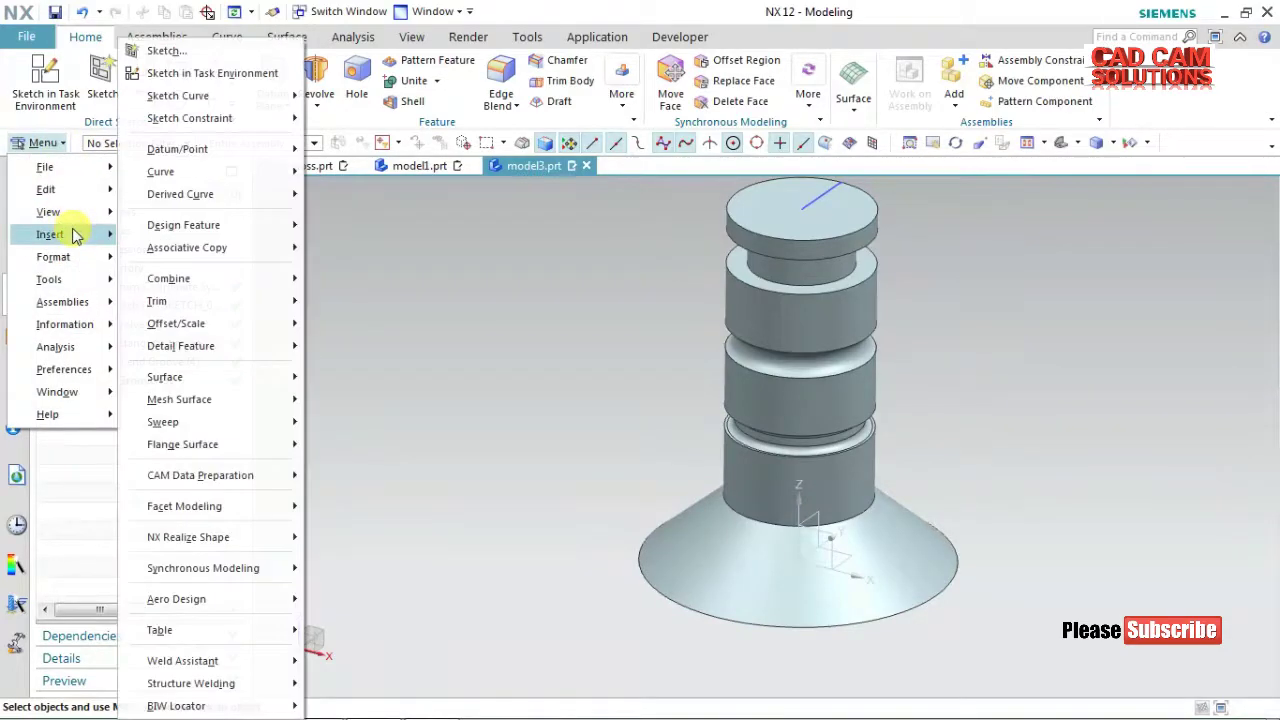
pyautogui.moveTo(183, 225)
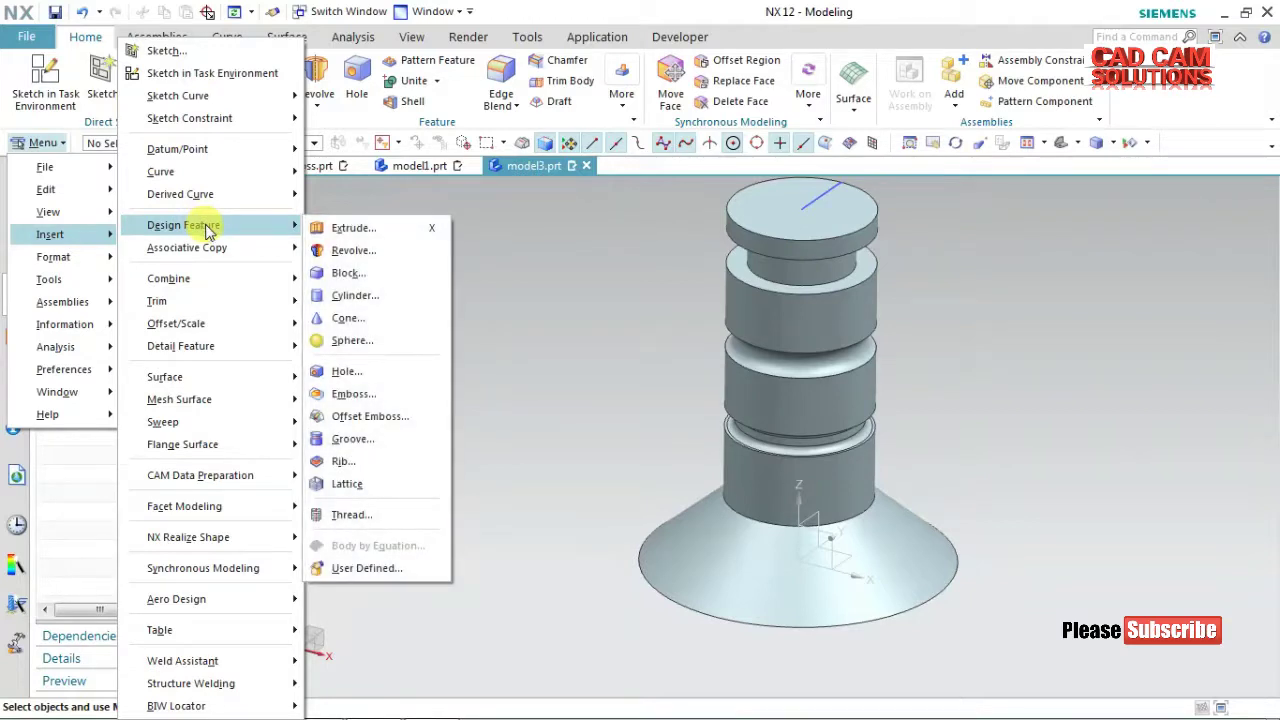
pyautogui.moveTo(187, 247)
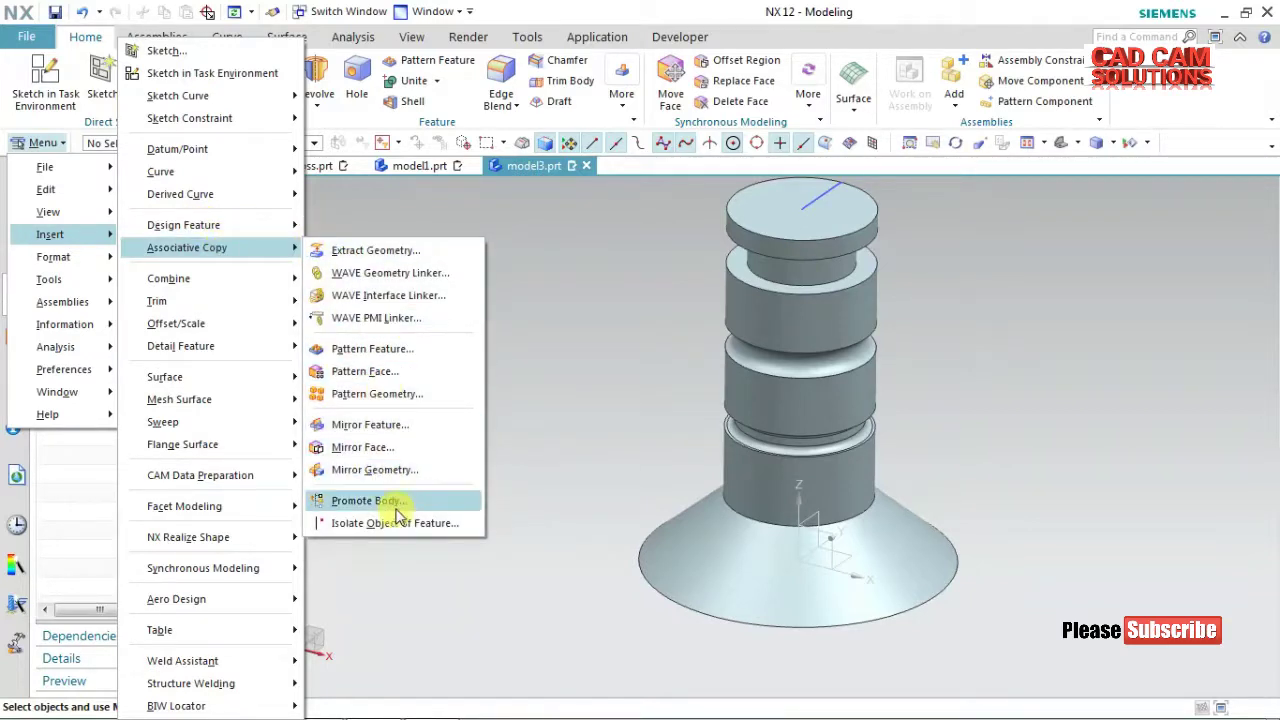
pyautogui.click(572, 376)
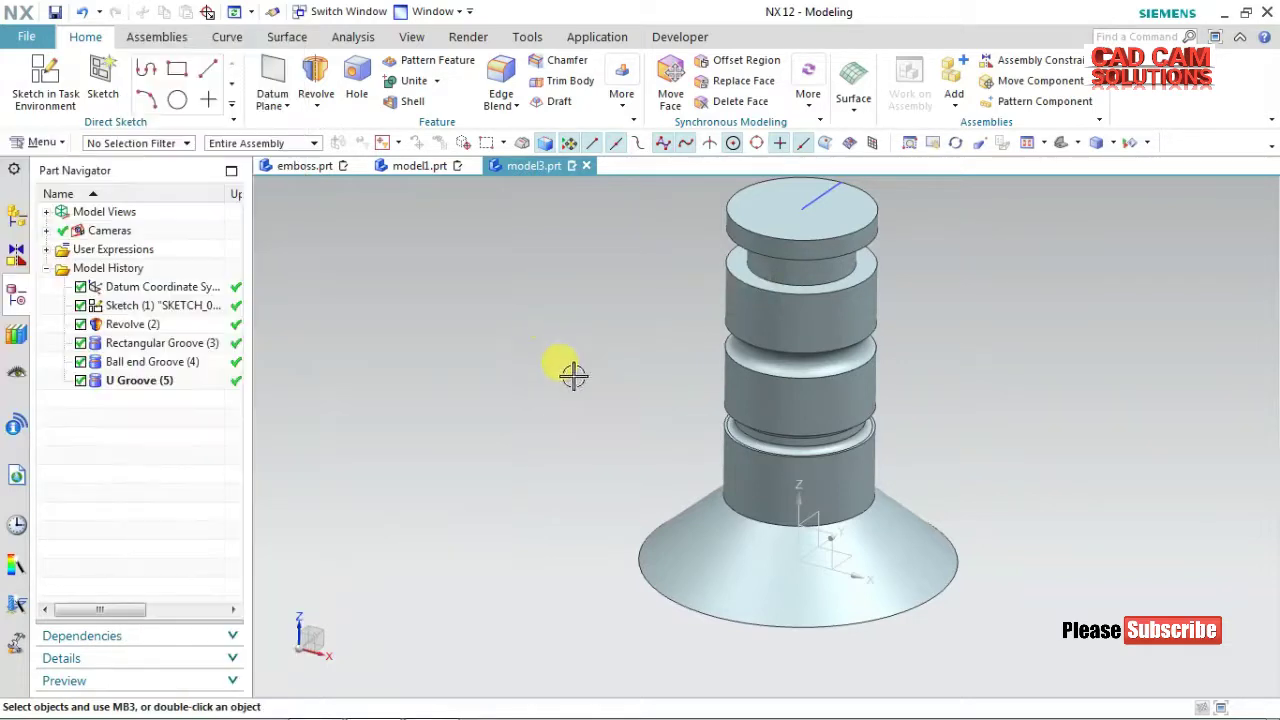
pyautogui.rightClick(527, 415)
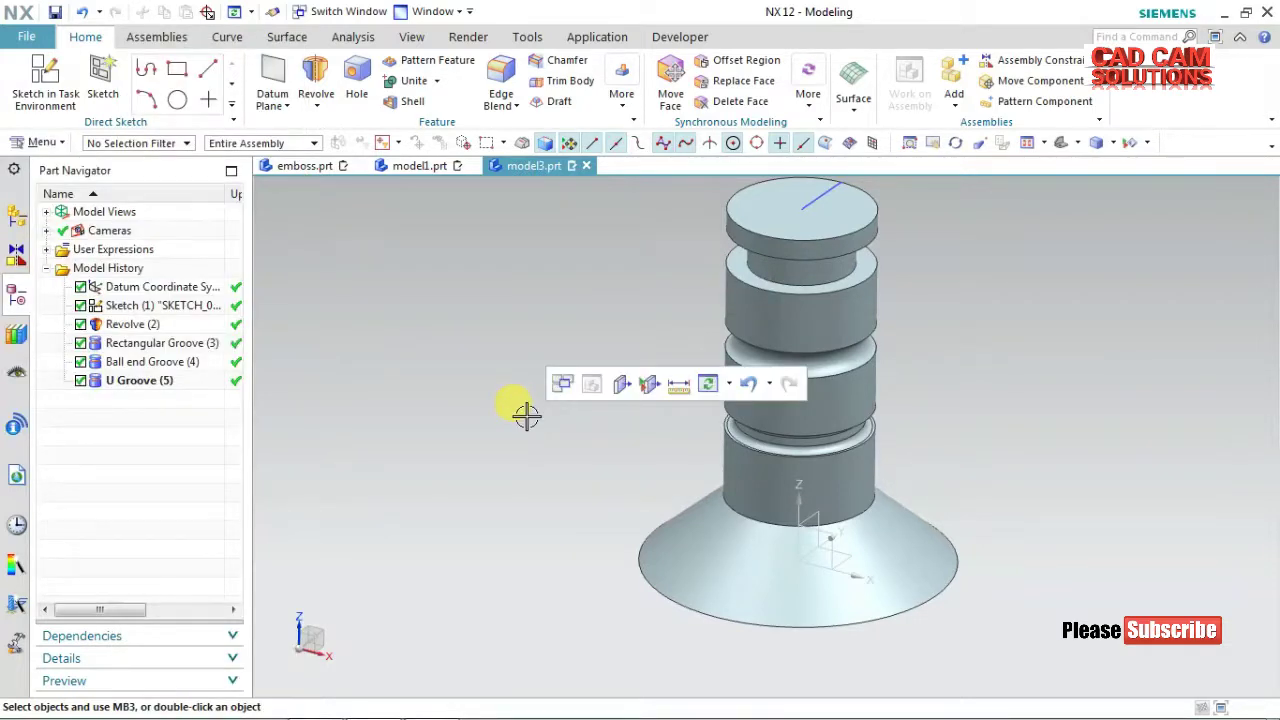